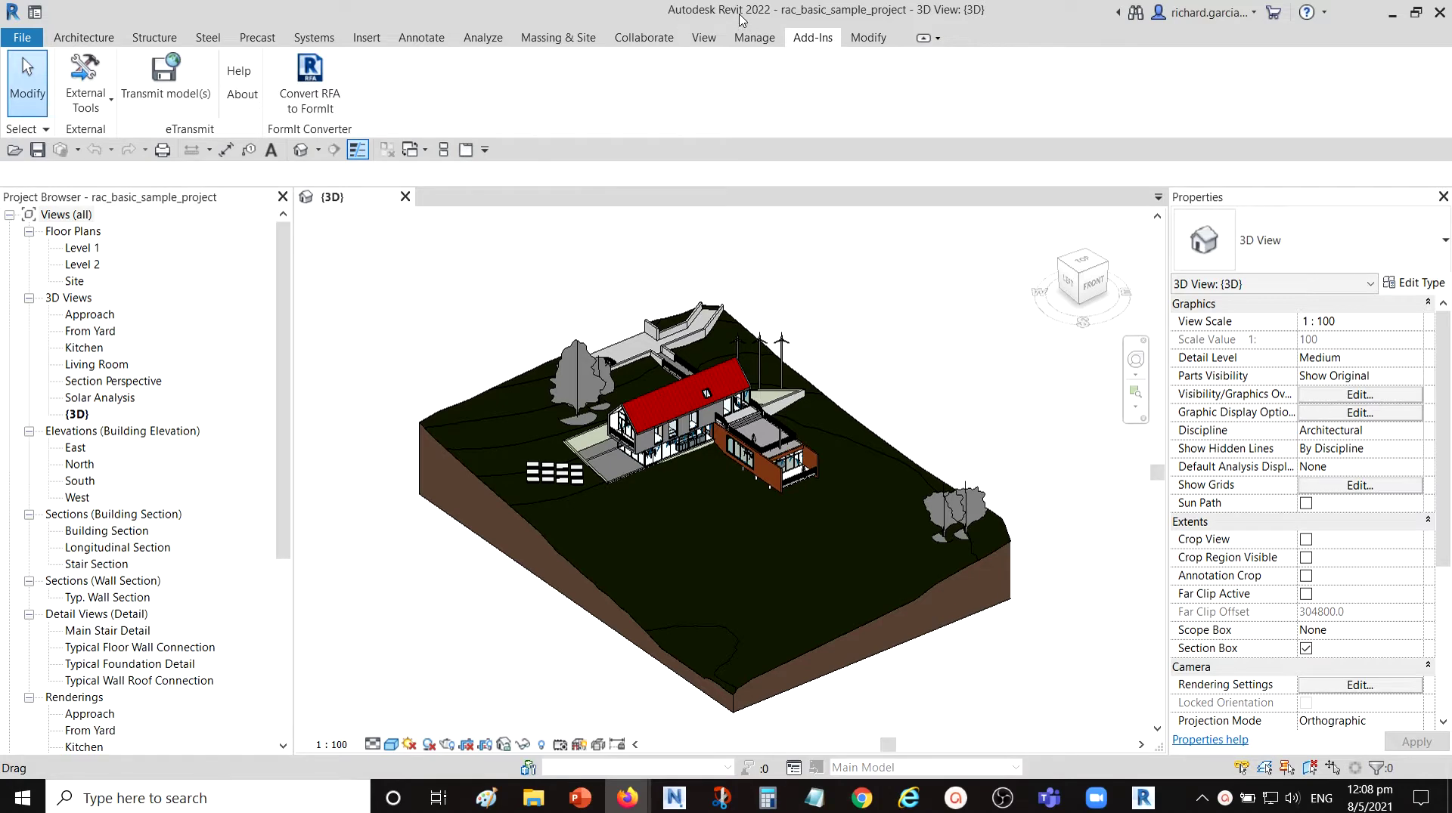
# Look at the Navisworks model, then return to Revit and check the External Tools list
pyautogui.click(675, 799)
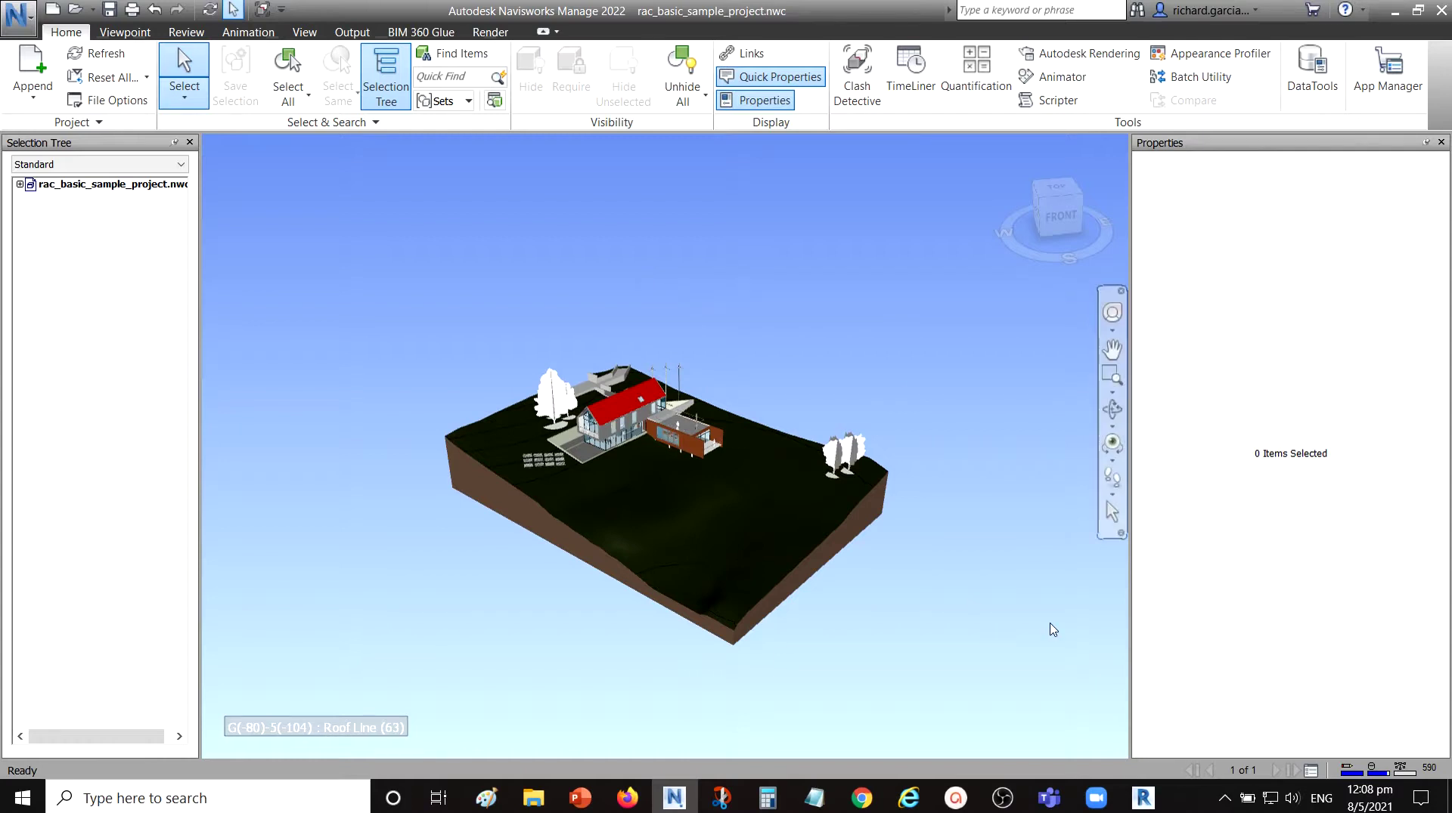
pyautogui.click(1145, 801)
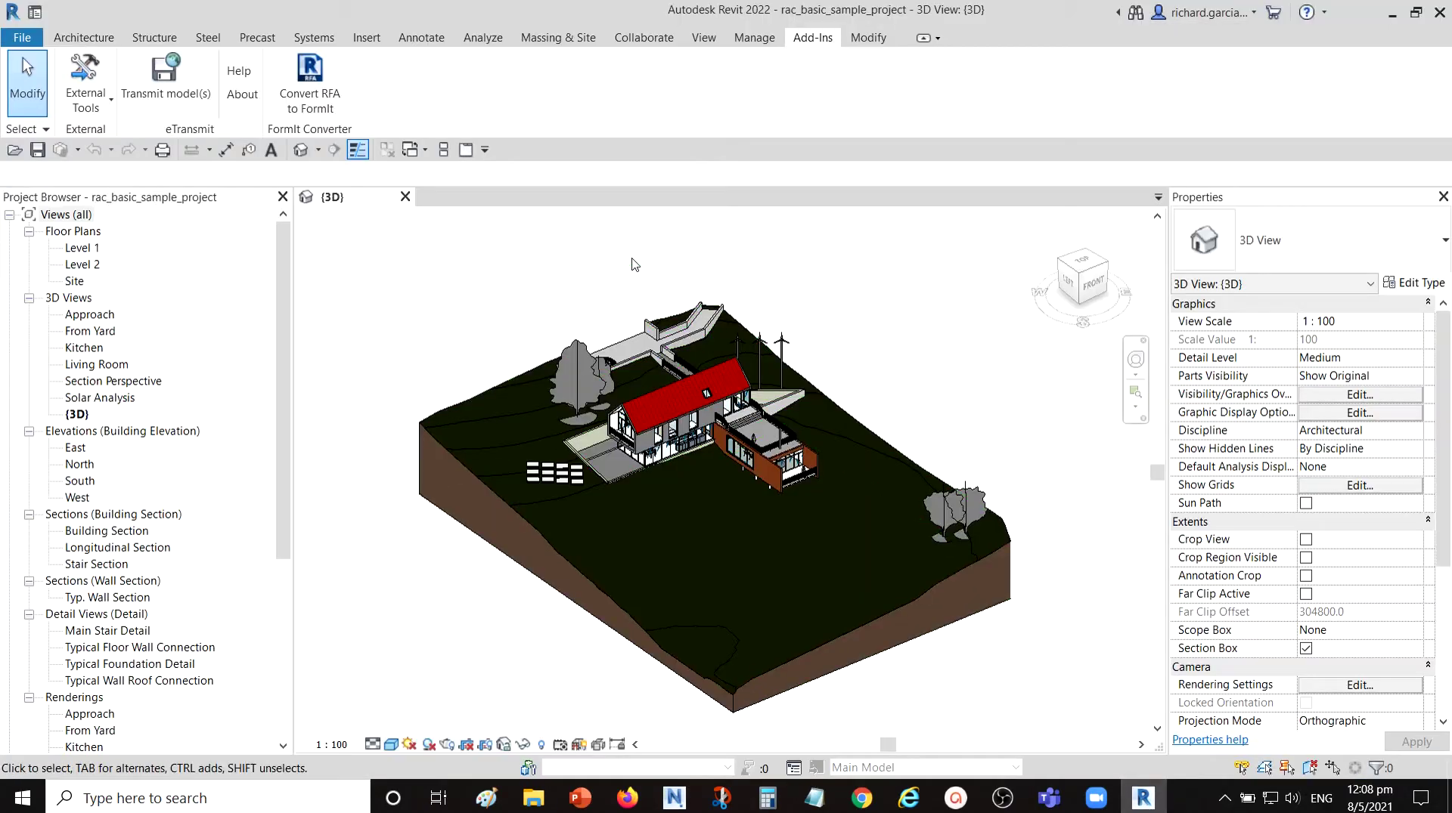
pyautogui.click(91, 119)
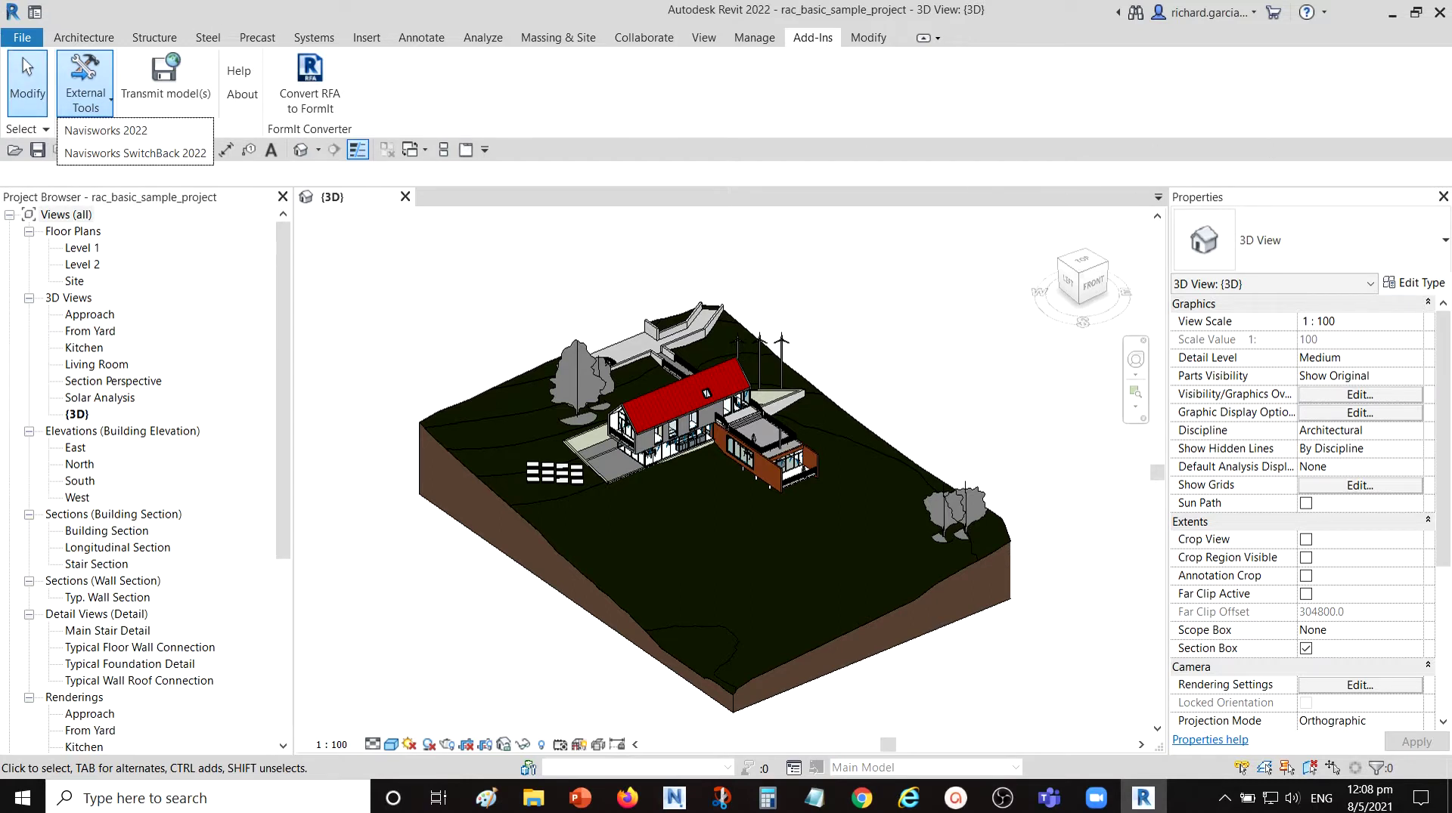
pyautogui.press('Escape')
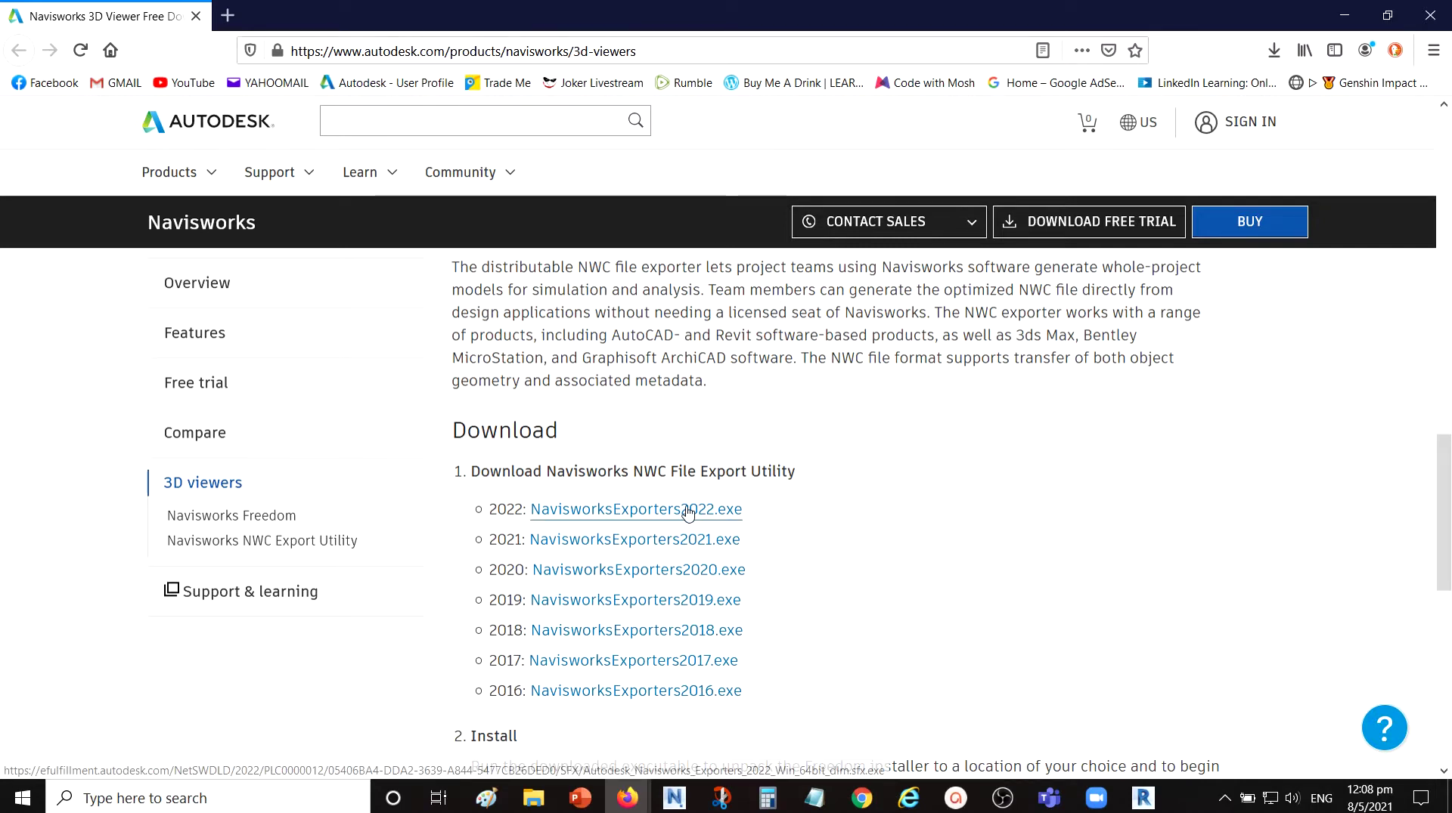
# Download the 2022 Navisworks exporter and recheck Revit's External Tools list
pyautogui.click(725, 511)
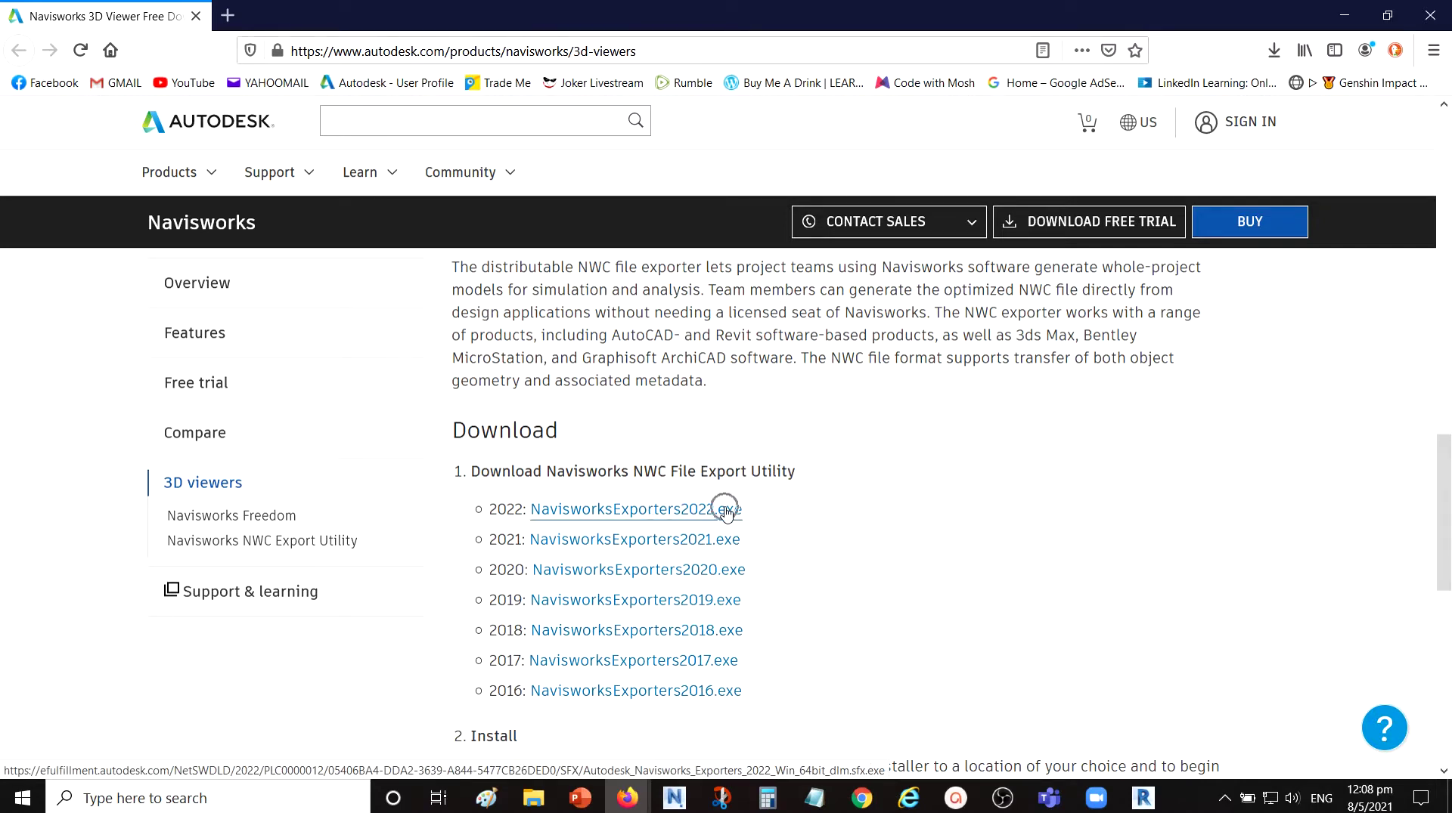
pyautogui.click(726, 512)
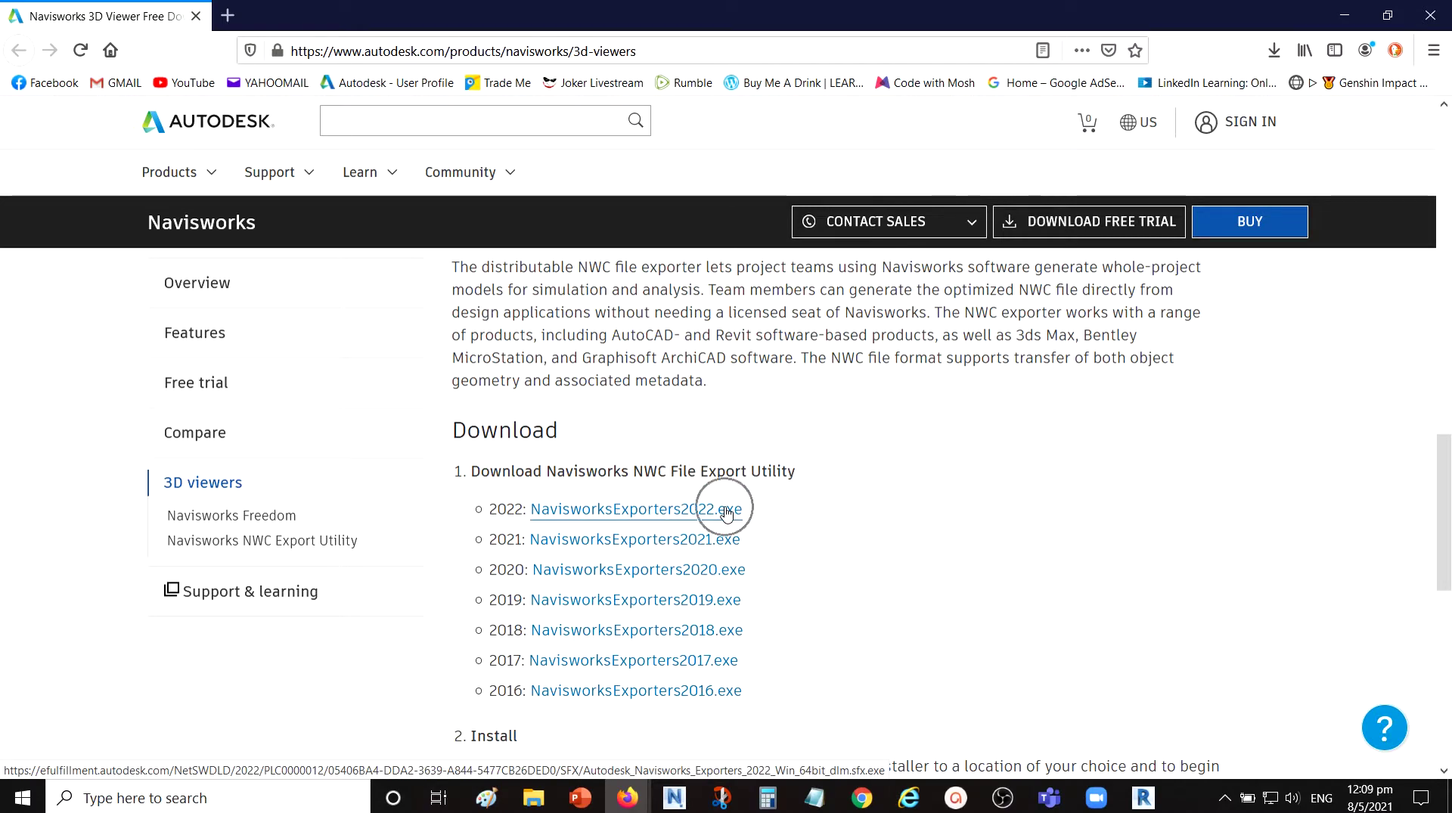
pyautogui.click(1363, 10)
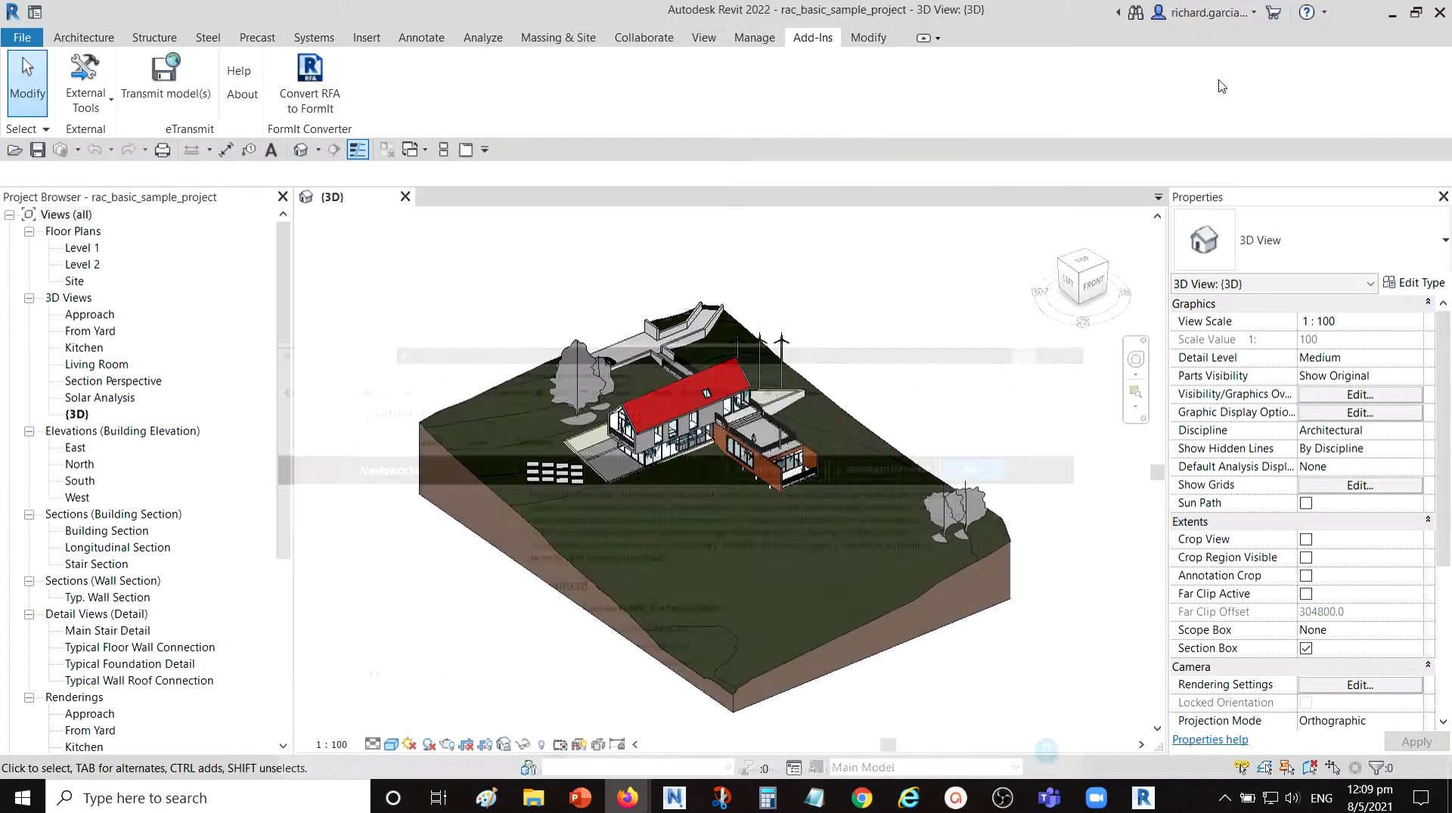
pyautogui.click(820, 42)
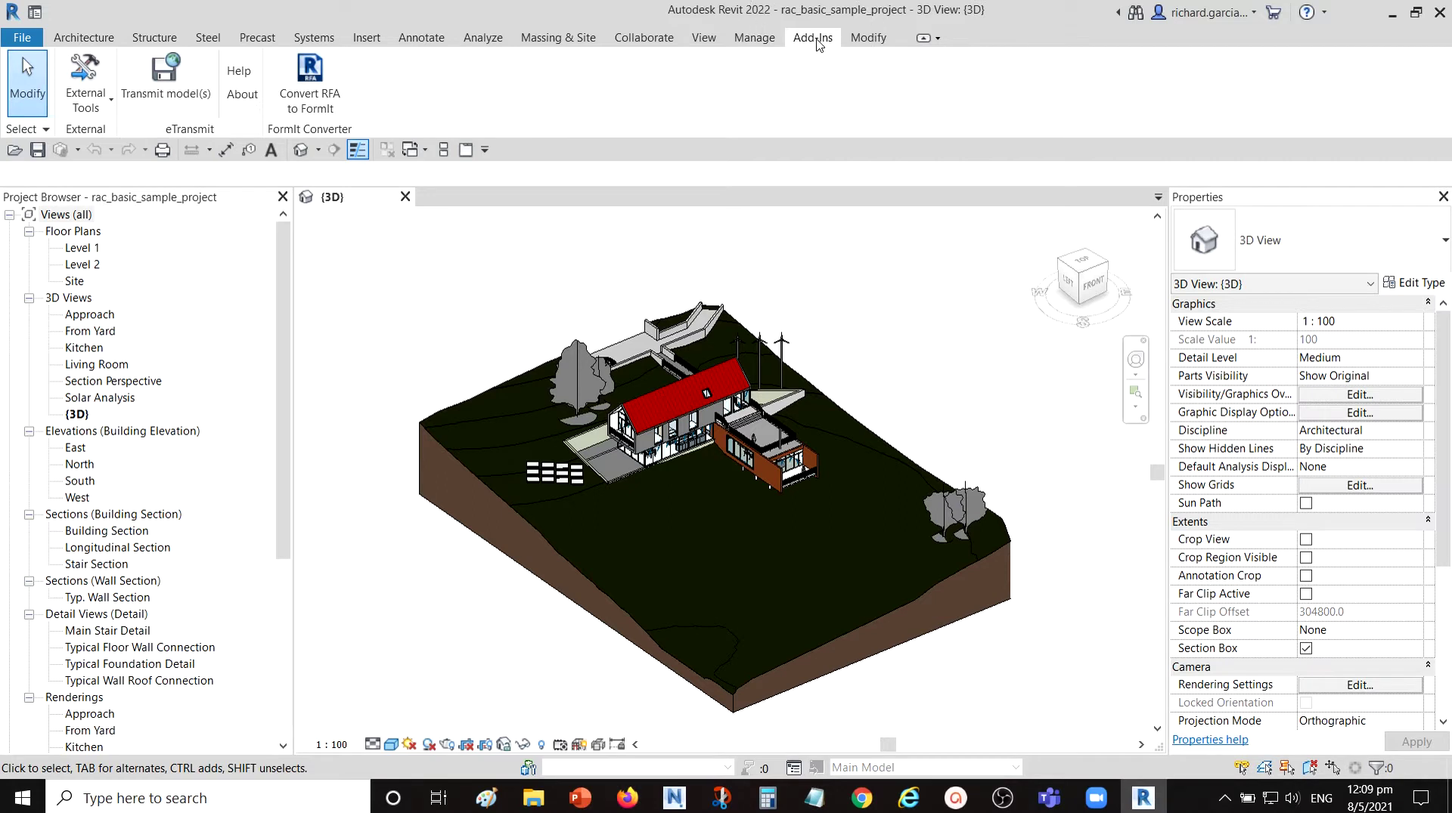
pyautogui.click(85, 97)
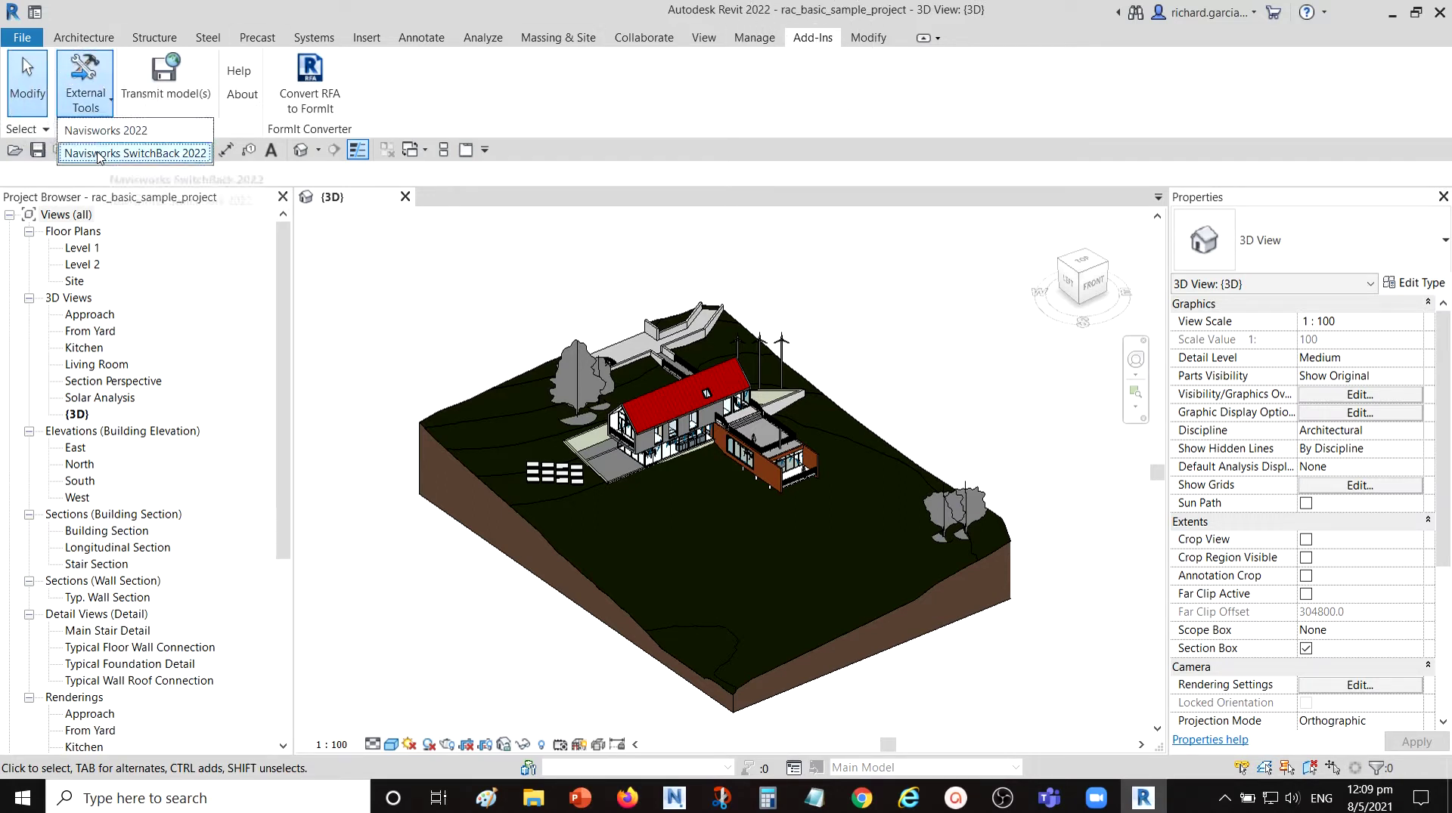
pyautogui.click(693, 242)
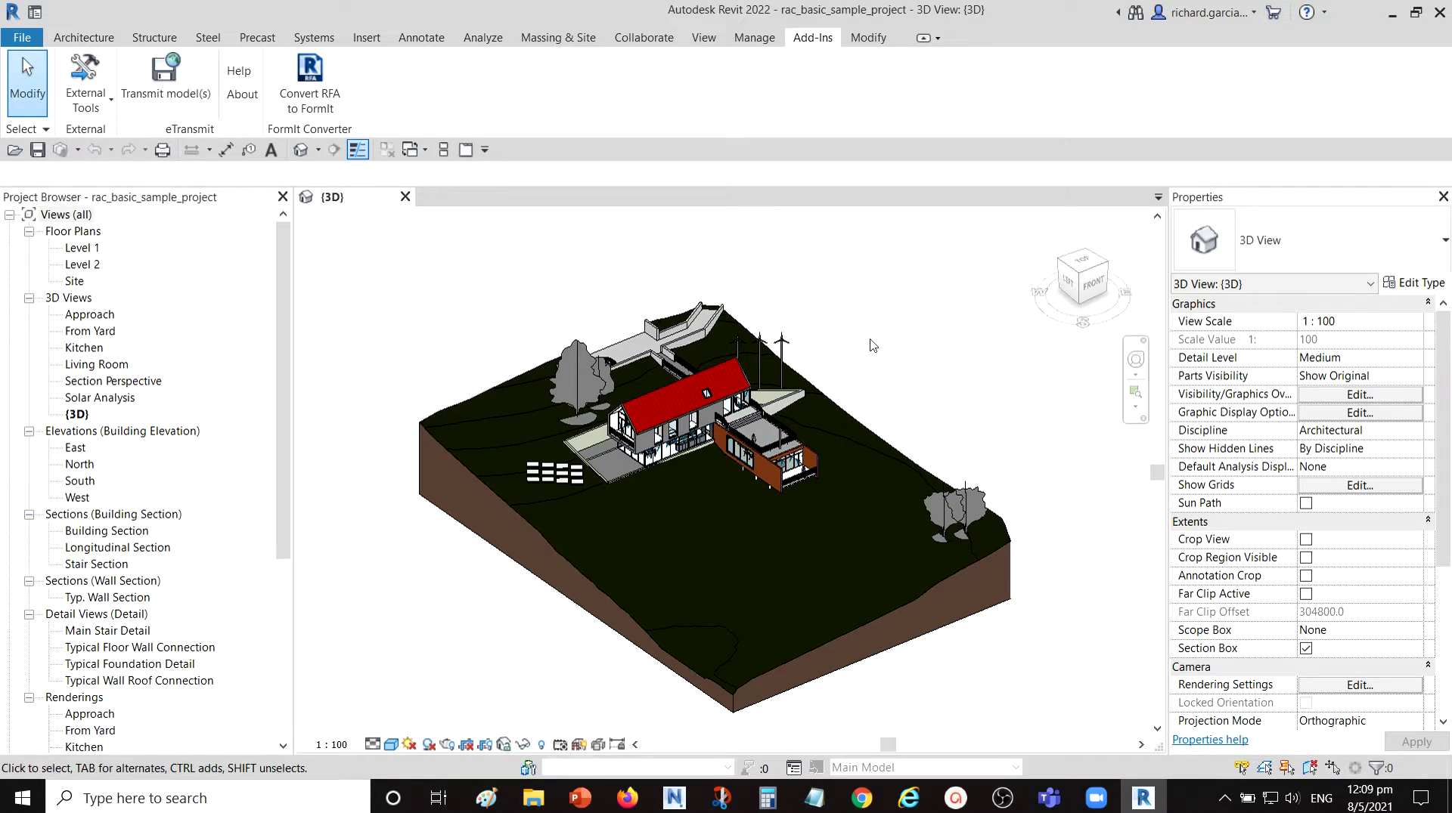
# Save the Revit project and turn on Navisworks SwitchBack 2022
pyautogui.click(36, 151)
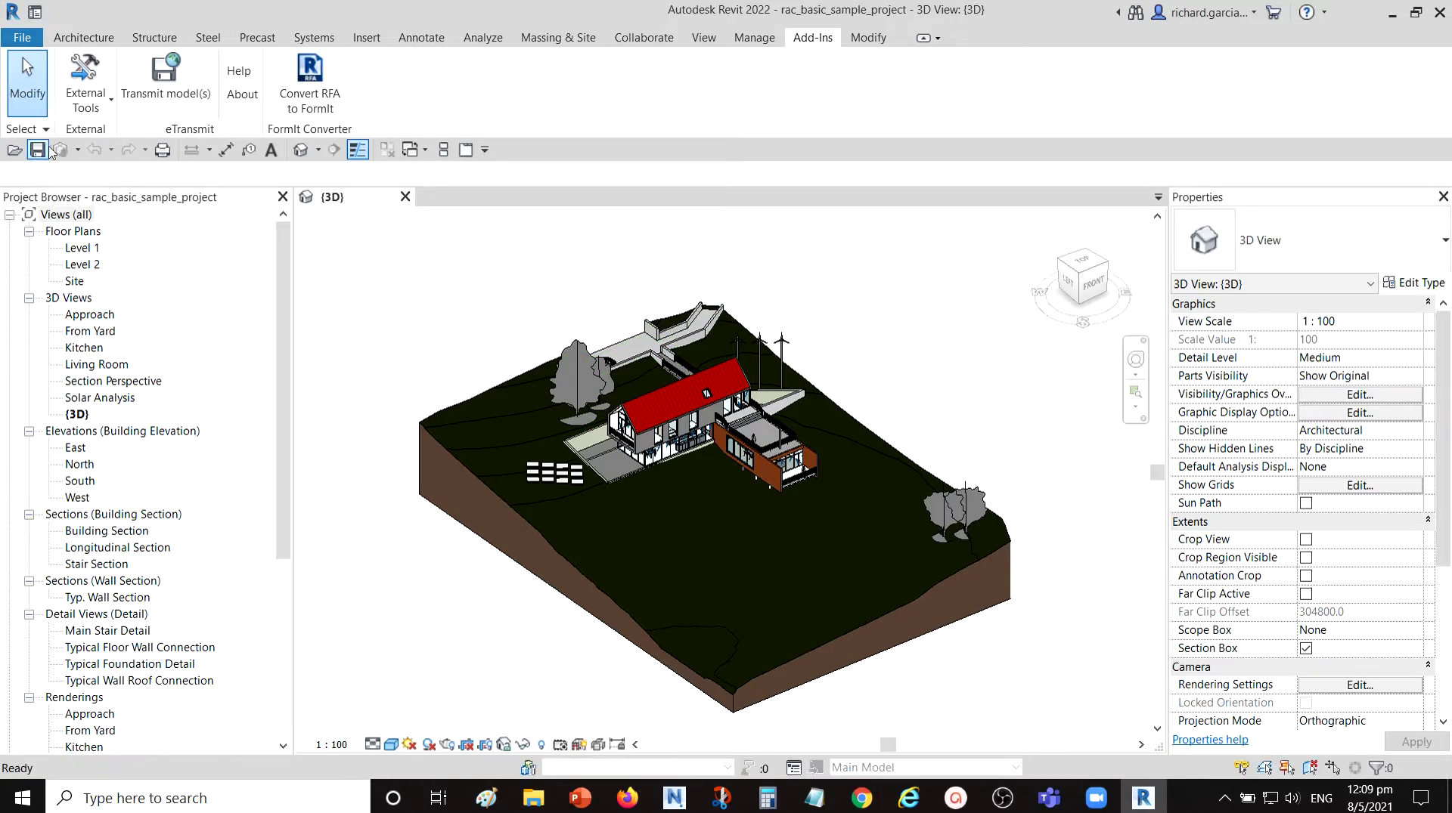
pyautogui.click(90, 109)
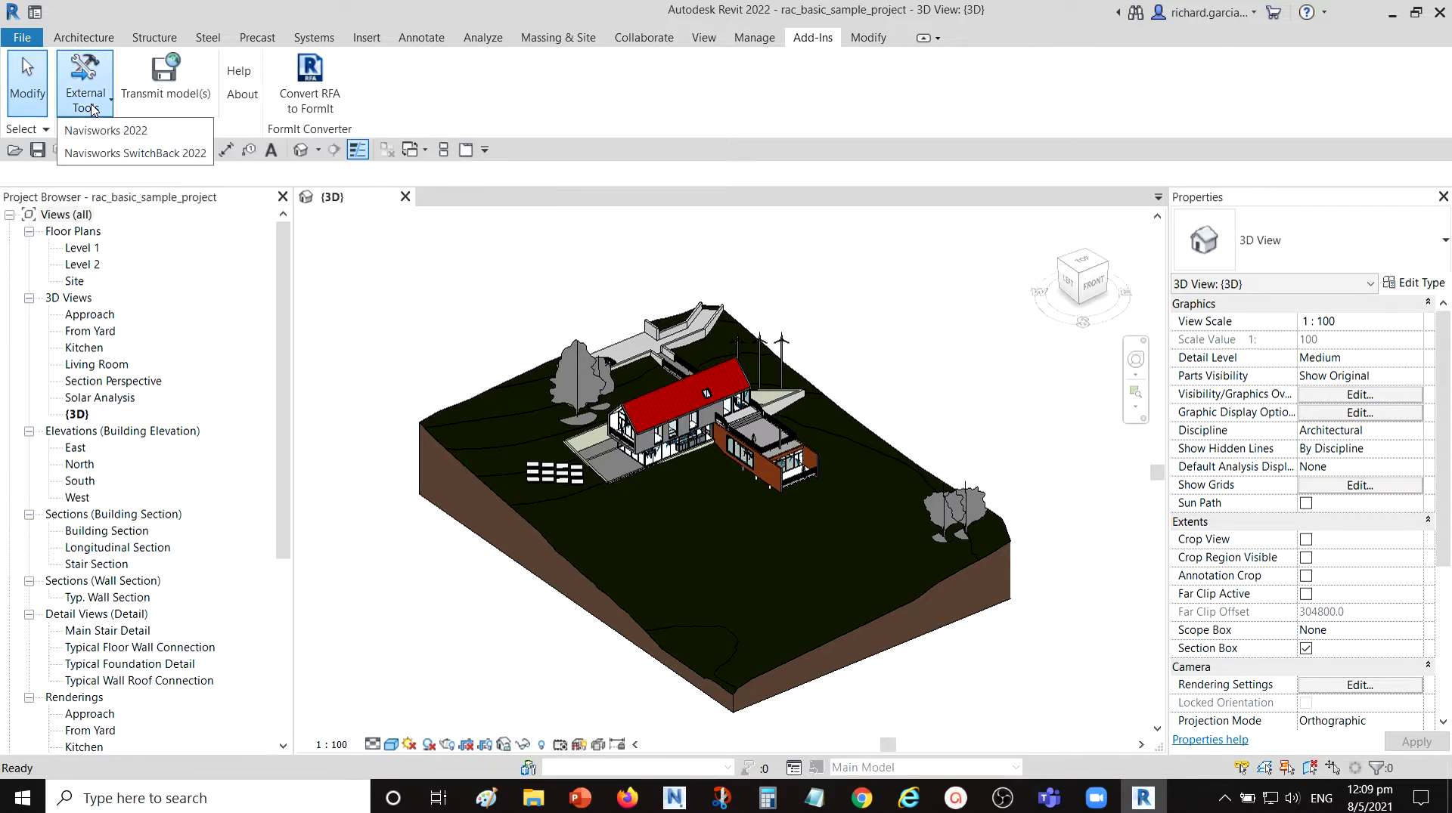
pyautogui.click(127, 154)
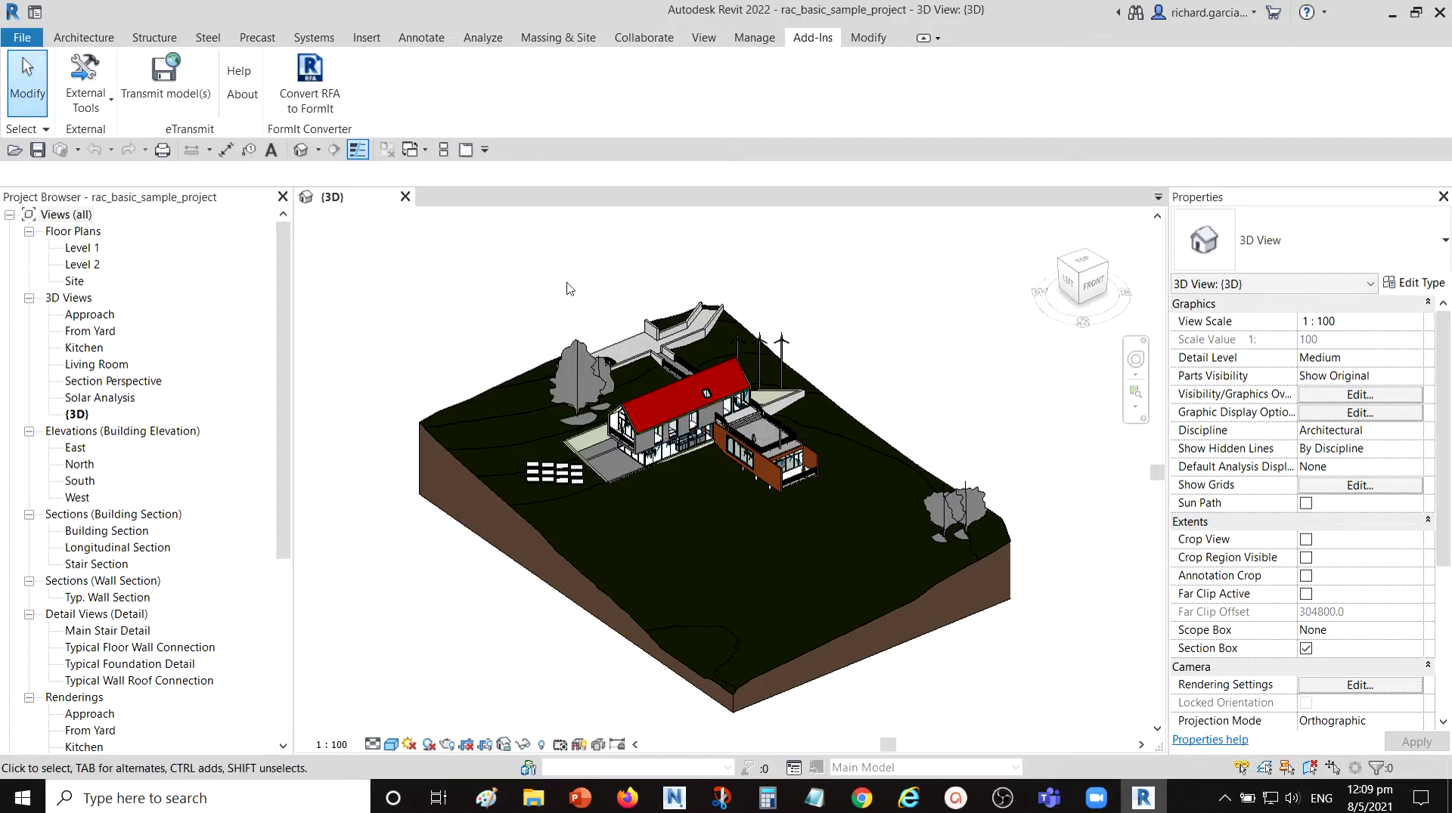
# Close the {3D} view and bring the Navisworks model to the front
pyautogui.click(405, 198)
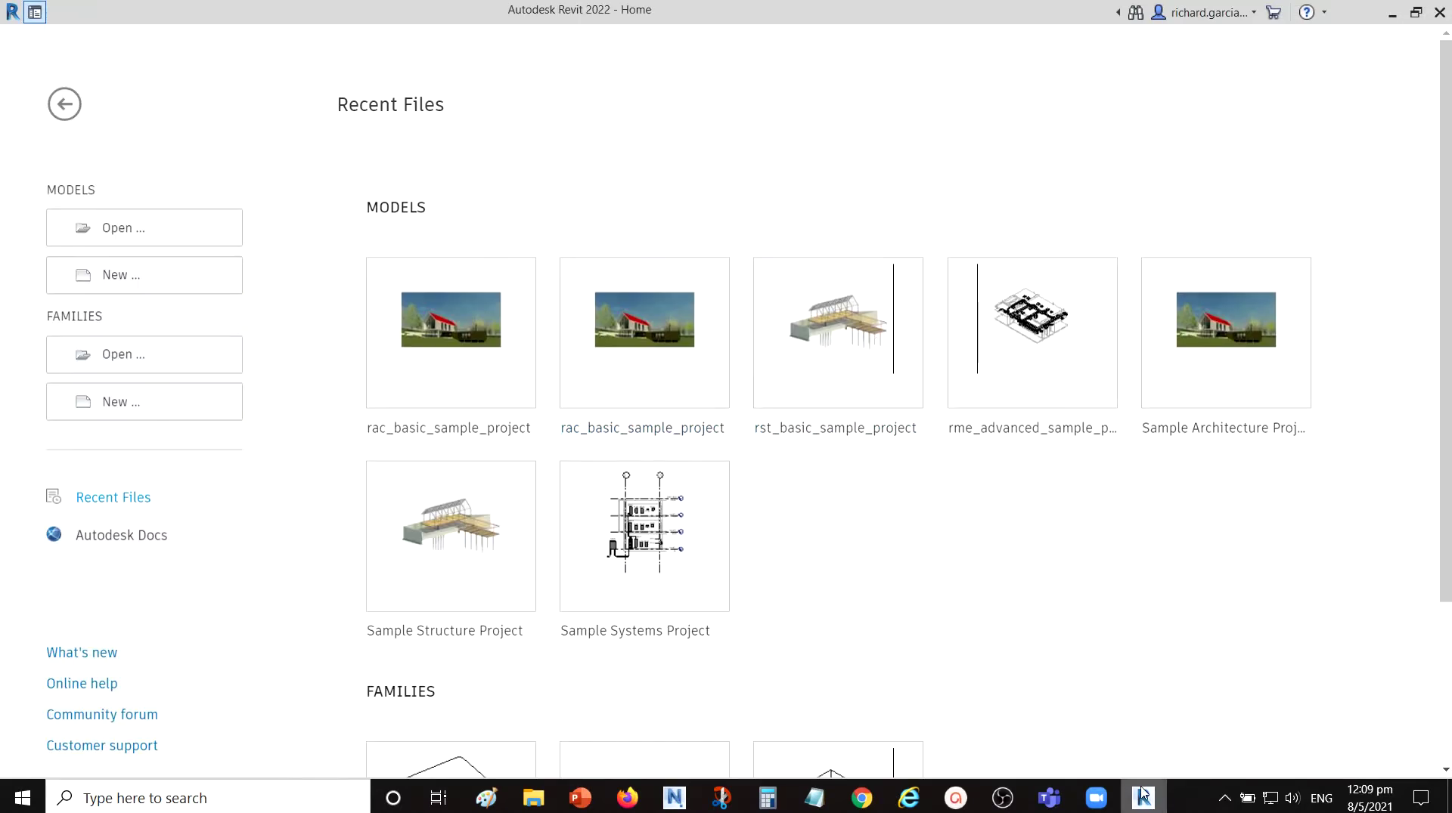
pyautogui.moveTo(680, 805)
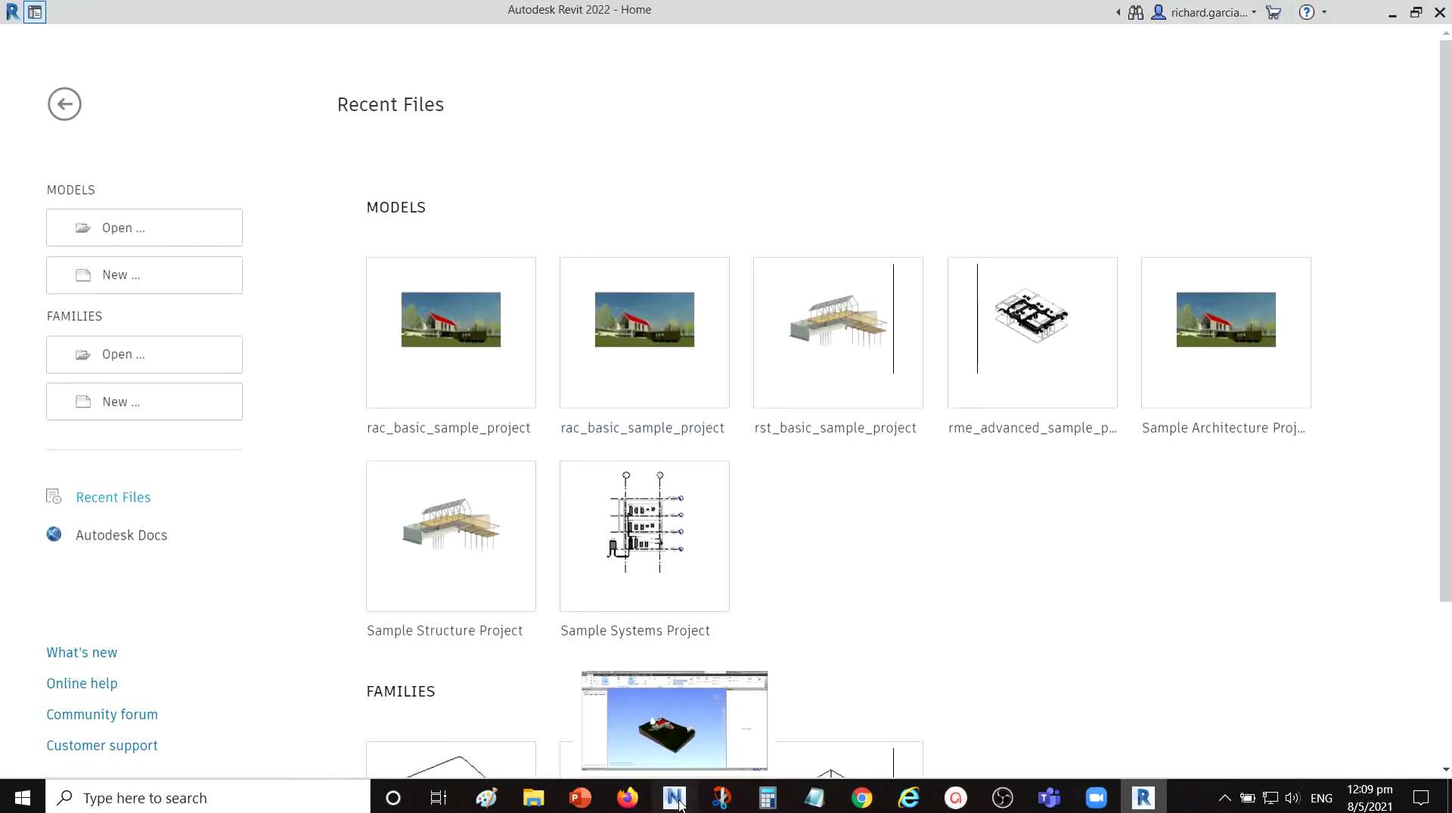
pyautogui.click(672, 718)
# Zoom in on the house and walk through the glazing into the dining room
pyautogui.scroll(6, 601, 488)
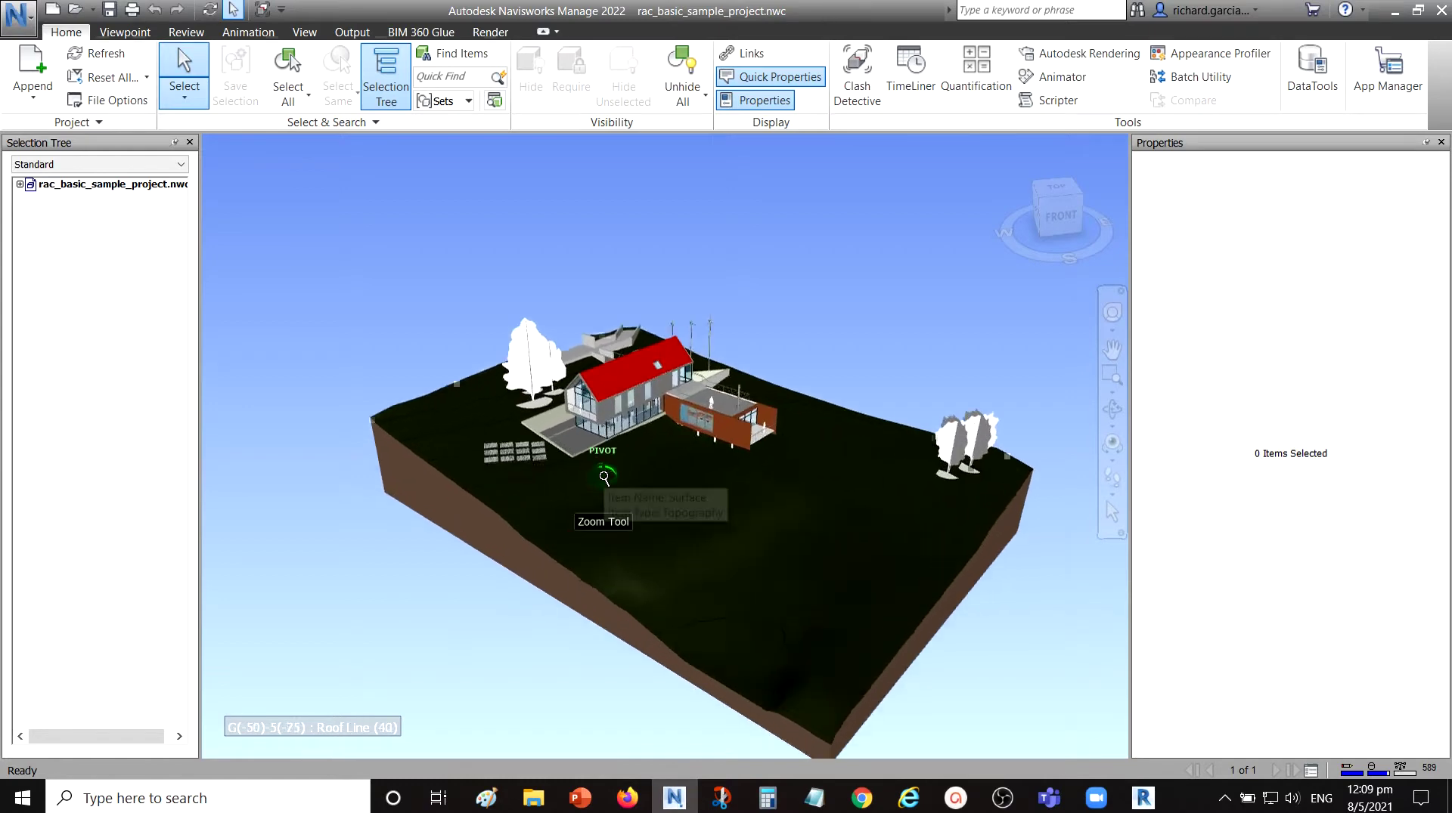
pyautogui.moveTo(593, 493); pyautogui.dragTo(612, 500, button='middle')
pyautogui.scroll(6, 612, 500)
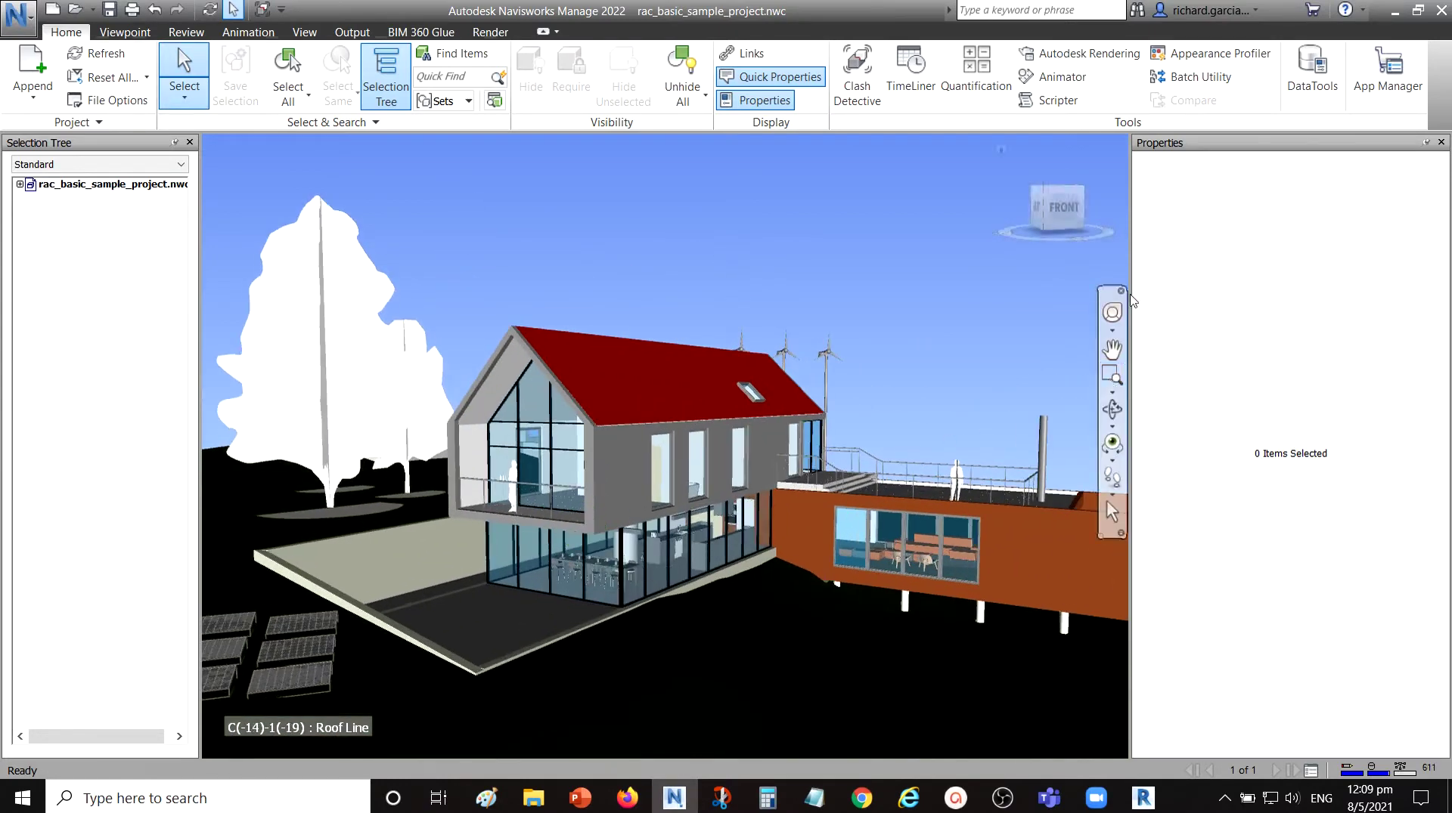
pyautogui.click(1111, 475)
pyautogui.moveTo(607, 587); pyautogui.dragTo(963, 317)
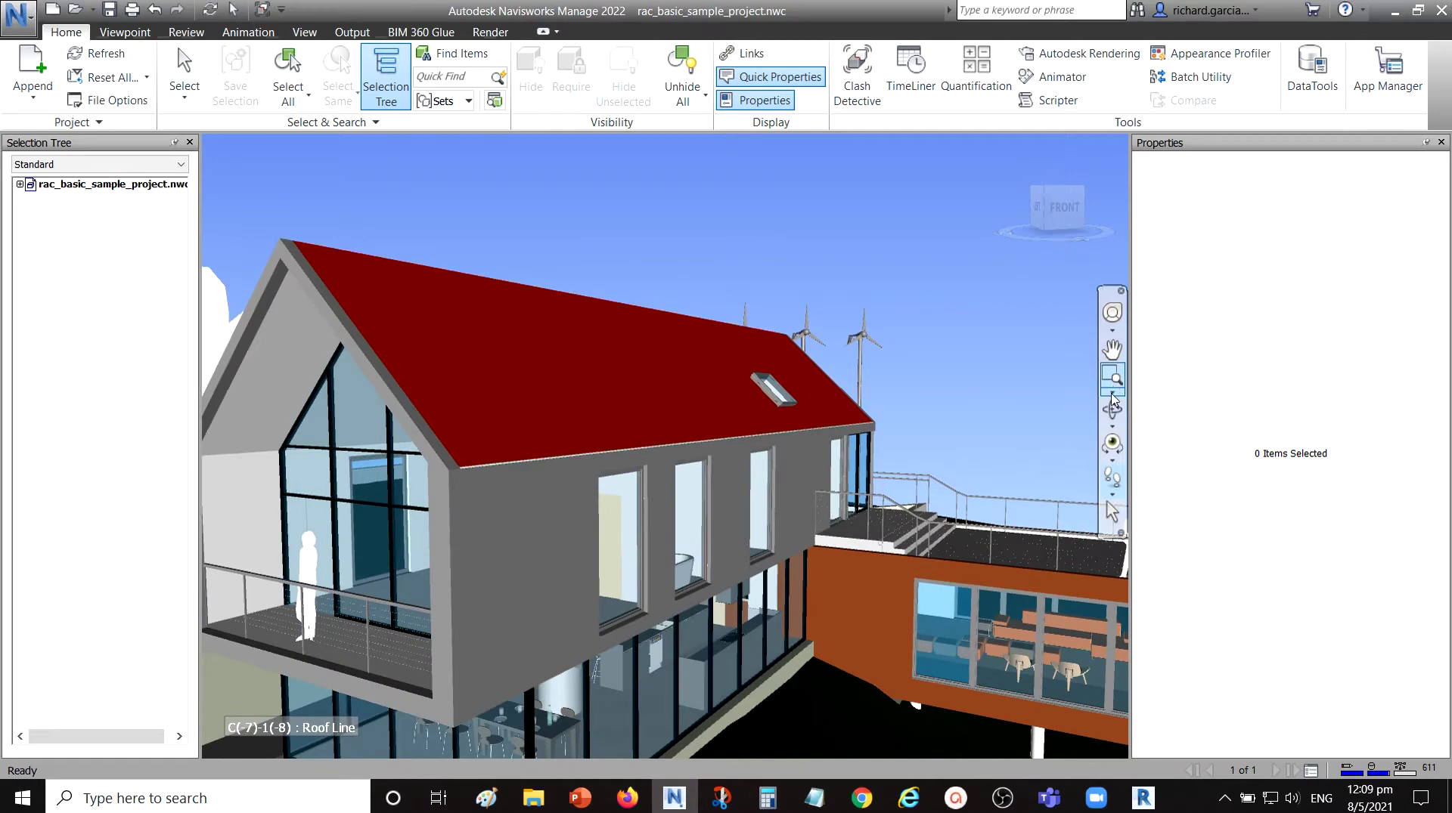
pyautogui.moveTo(624, 659); pyautogui.dragTo(699, 476)
pyautogui.scroll(5, 911, 476)
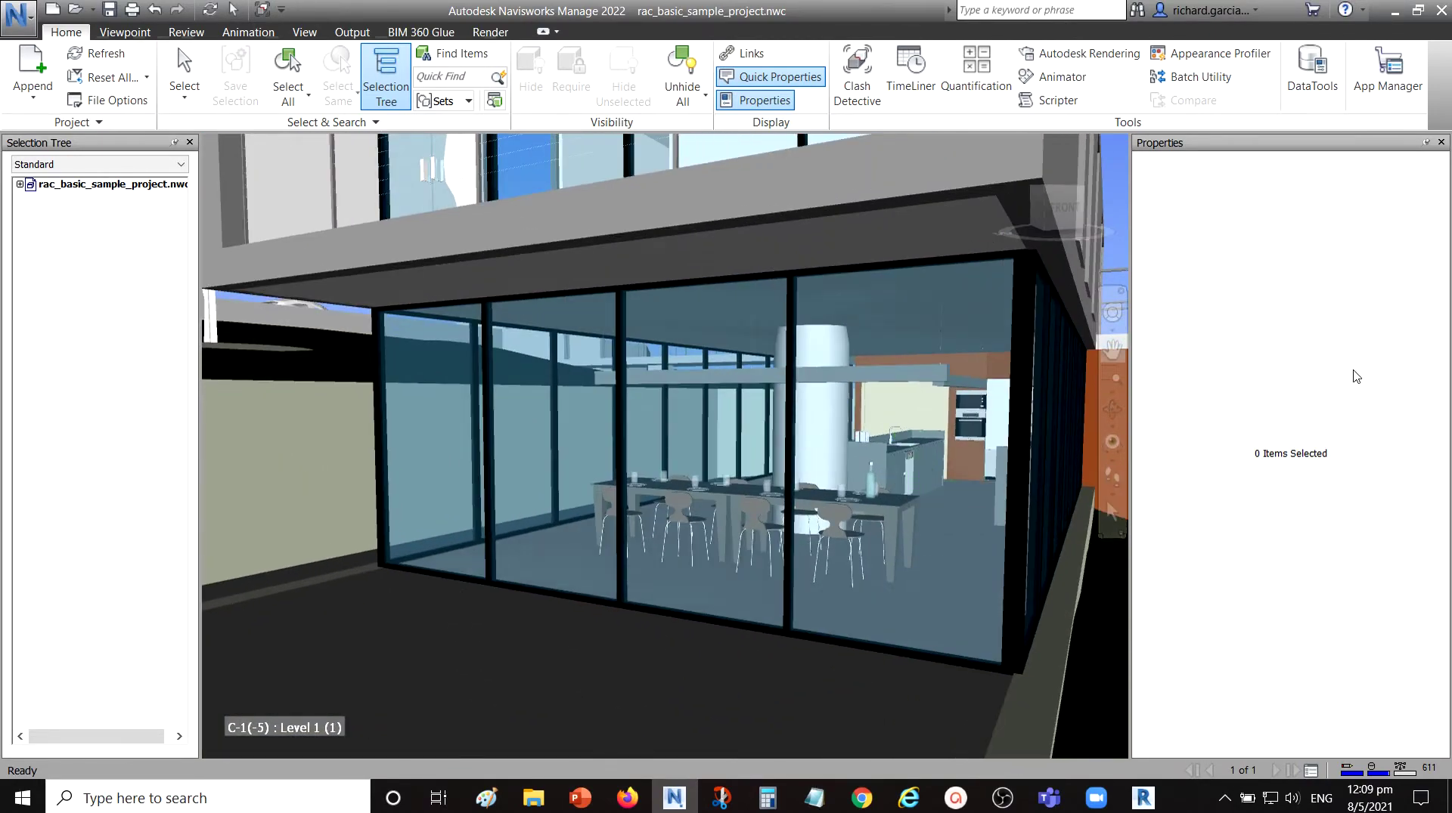
pyautogui.moveTo(1020, 514); pyautogui.dragTo(1019, 470)
# Pan, orbit and walk through the kitchen, lowering the view toward the dishwasher
pyautogui.click(1111, 349)
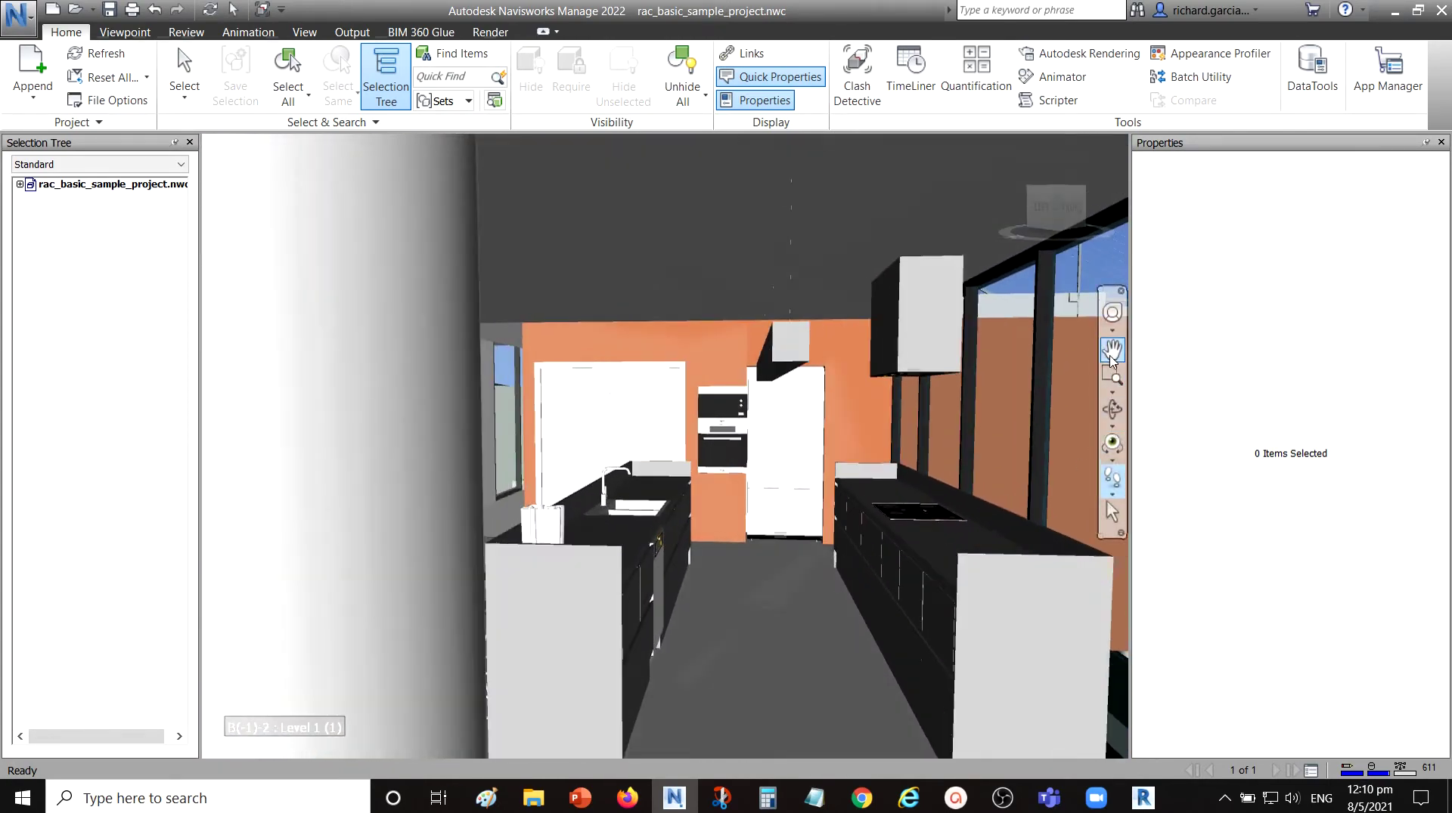
pyautogui.moveTo(927, 557); pyautogui.dragTo(1081, 386)
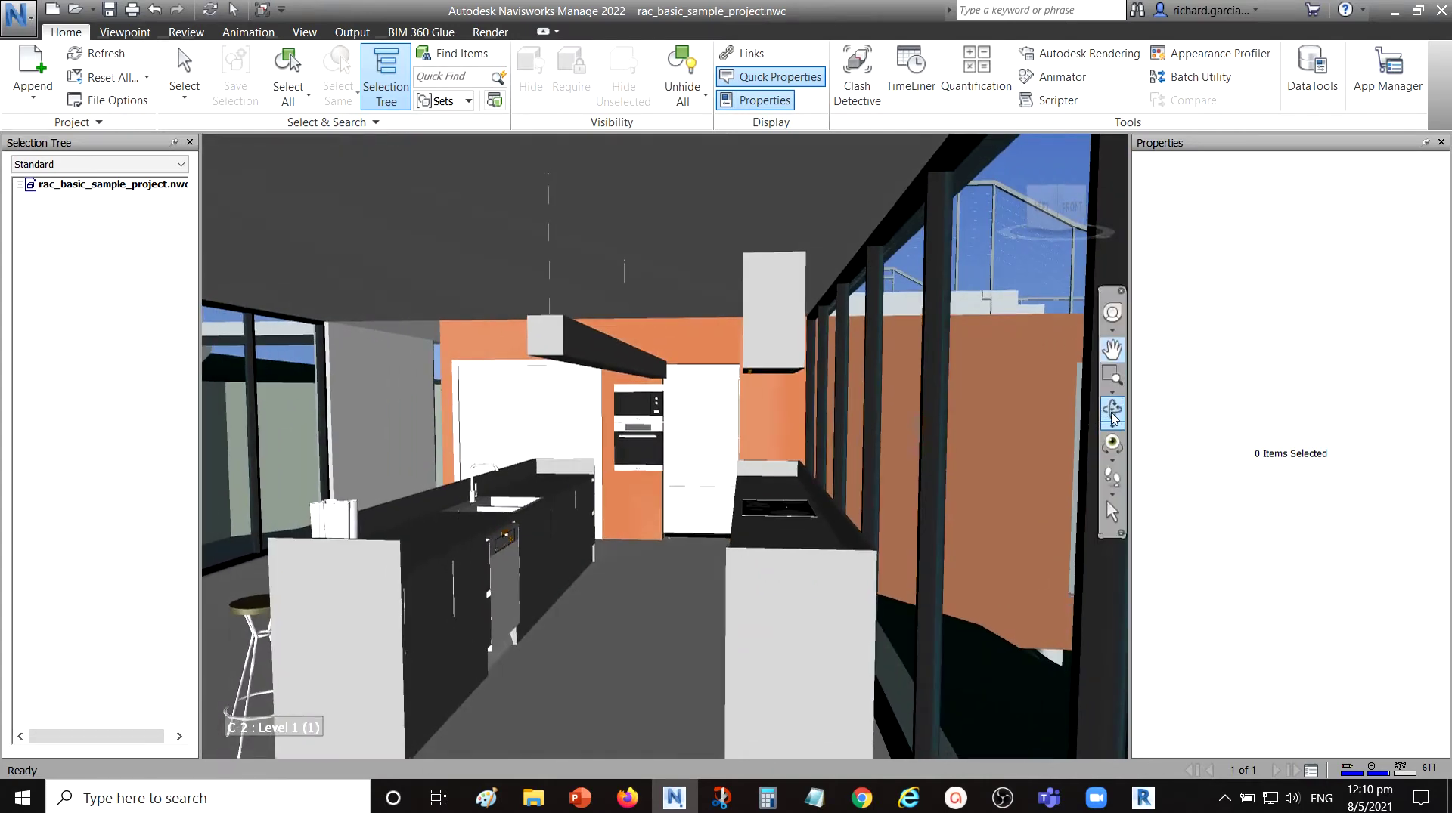
pyautogui.click(1111, 409)
pyautogui.moveTo(794, 529); pyautogui.dragTo(725, 537)
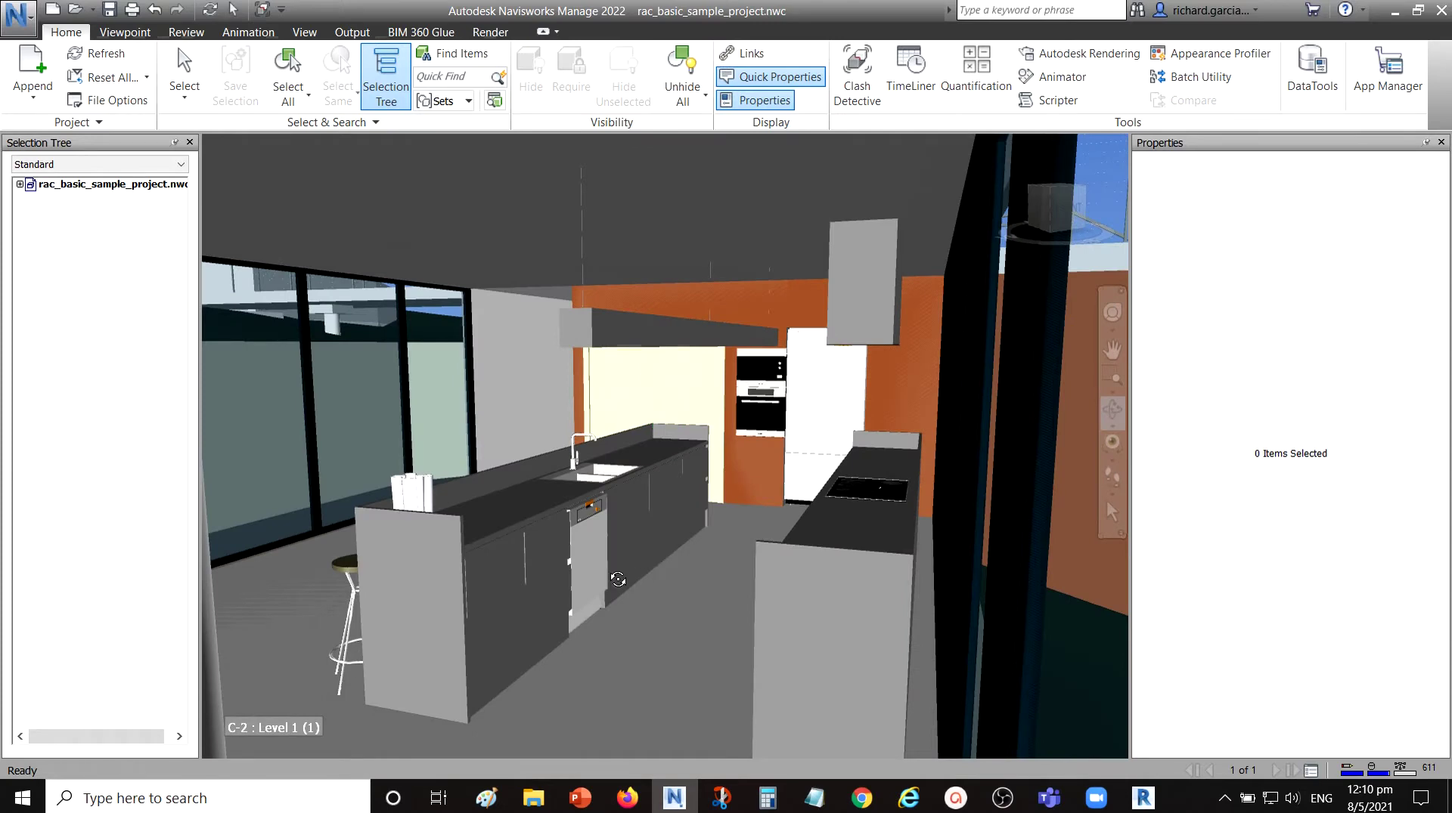
pyautogui.click(1112, 477)
pyautogui.moveTo(688, 642); pyautogui.dragTo(657, 551)
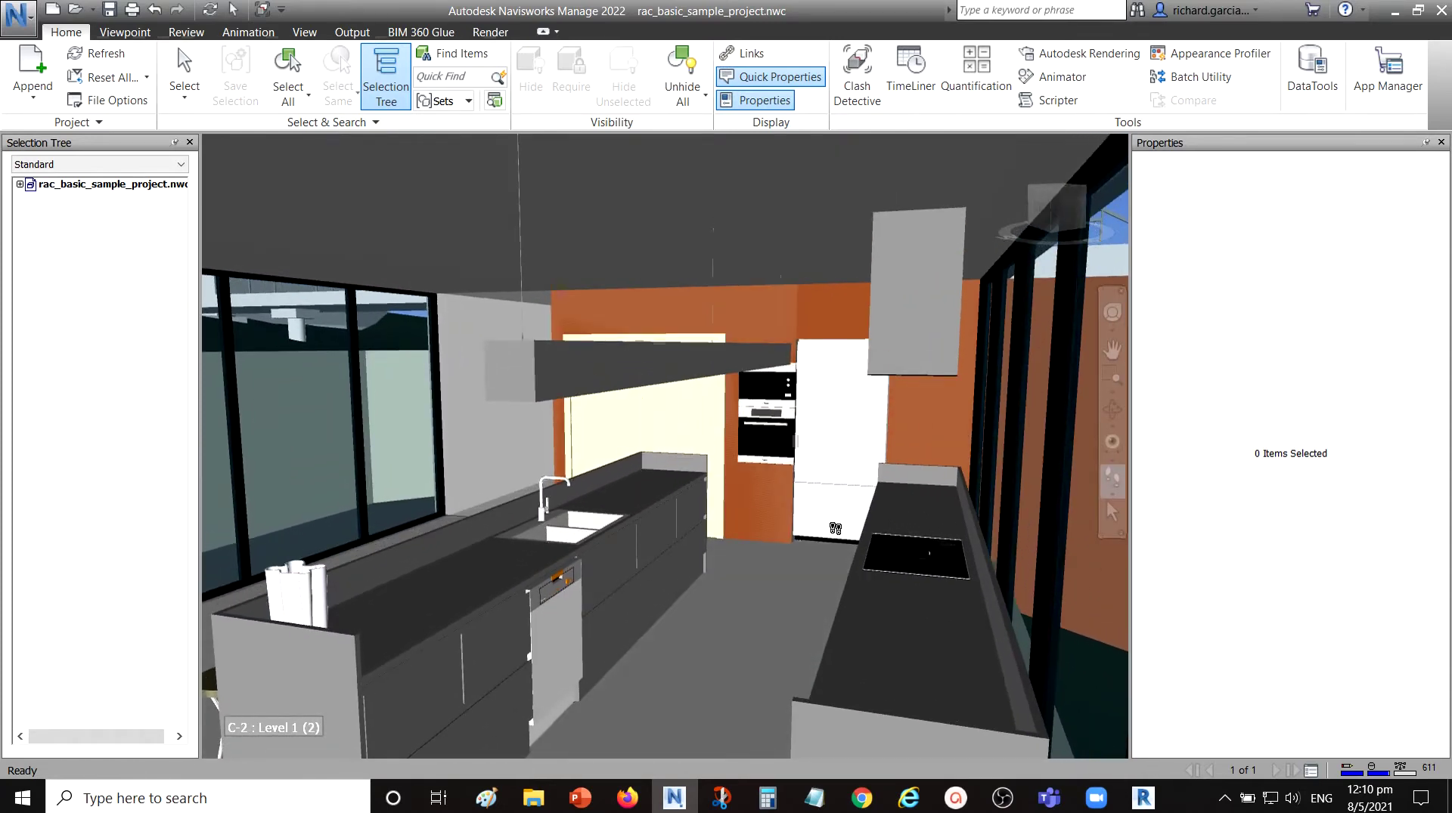
pyautogui.click(1111, 349)
pyautogui.moveTo(716, 604); pyautogui.dragTo(710, 495)
pyautogui.moveTo(611, 473)
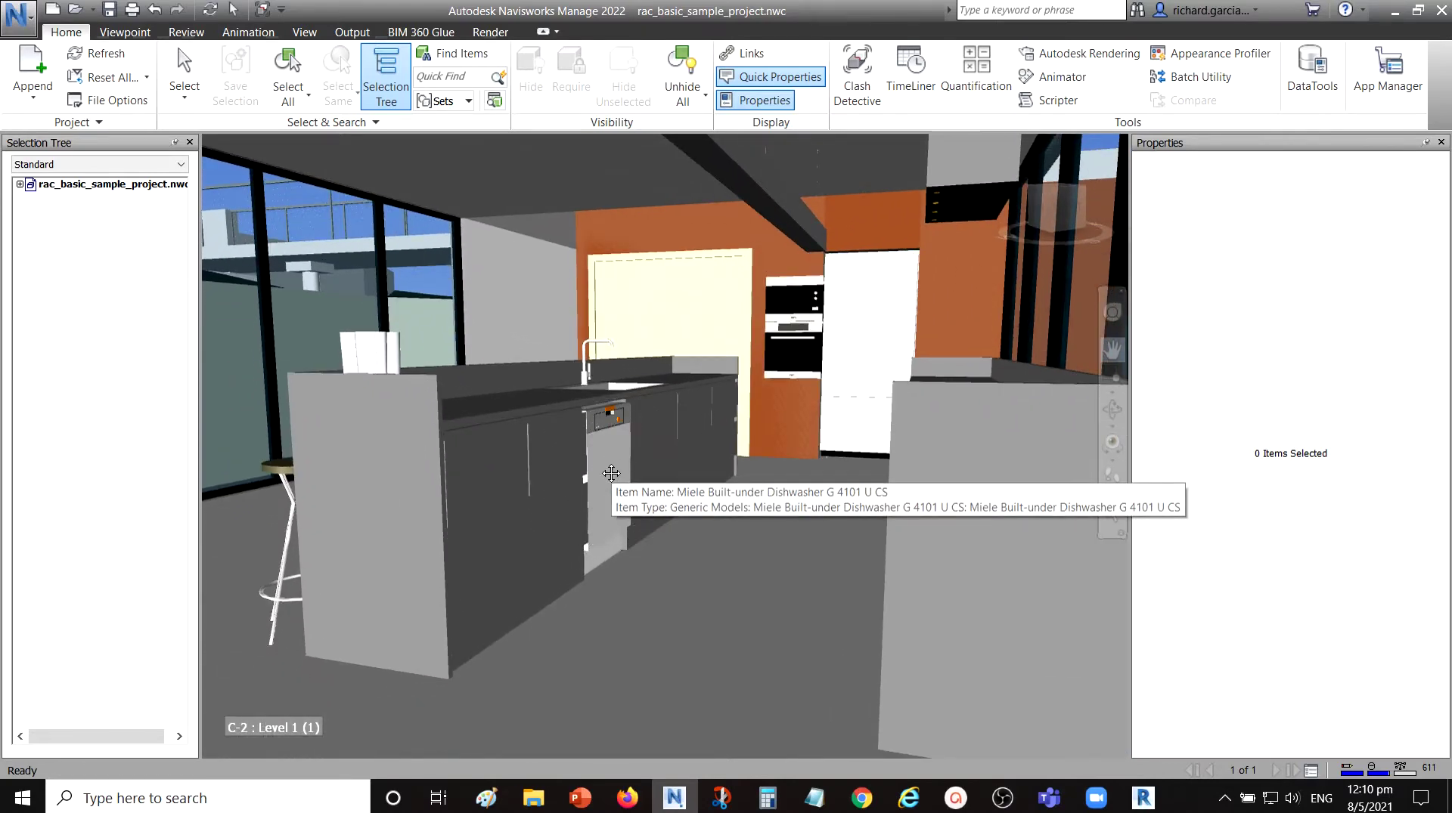
# Select the Miele G 4101 U CS dishwasher and read its Name and Type properties
pyautogui.click(185, 72)
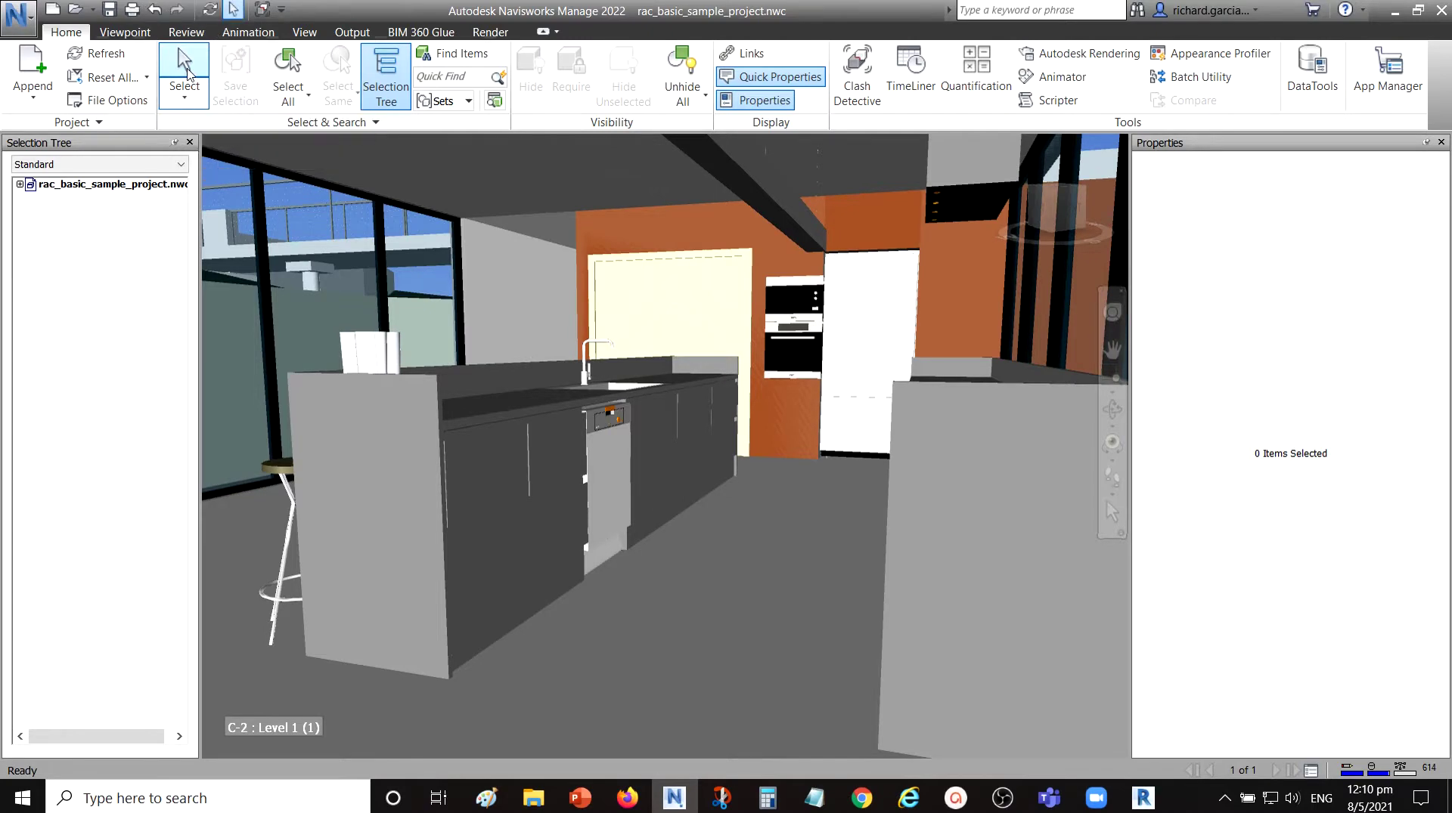
pyautogui.click(606, 470)
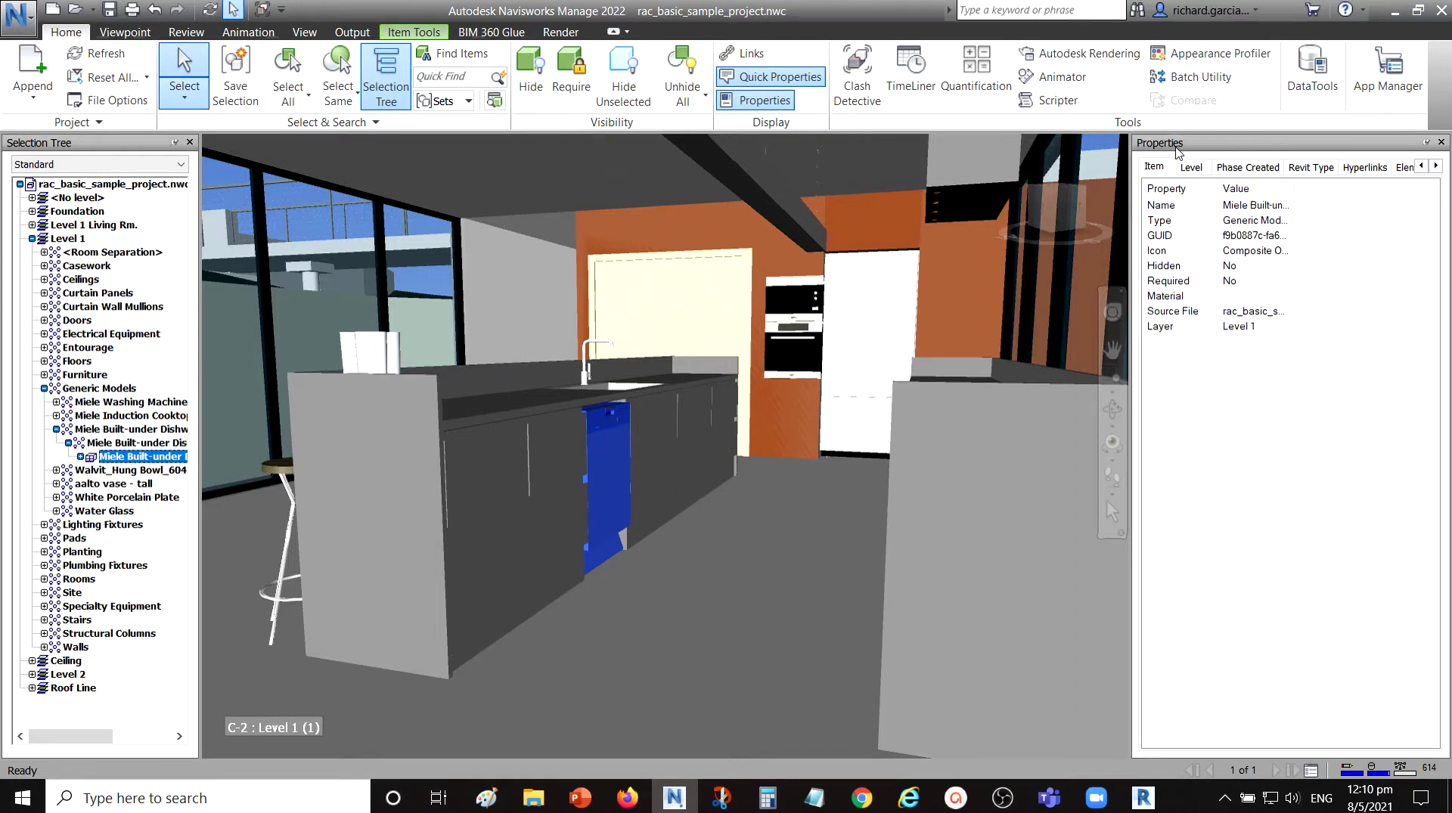
pyautogui.click(1291, 190)
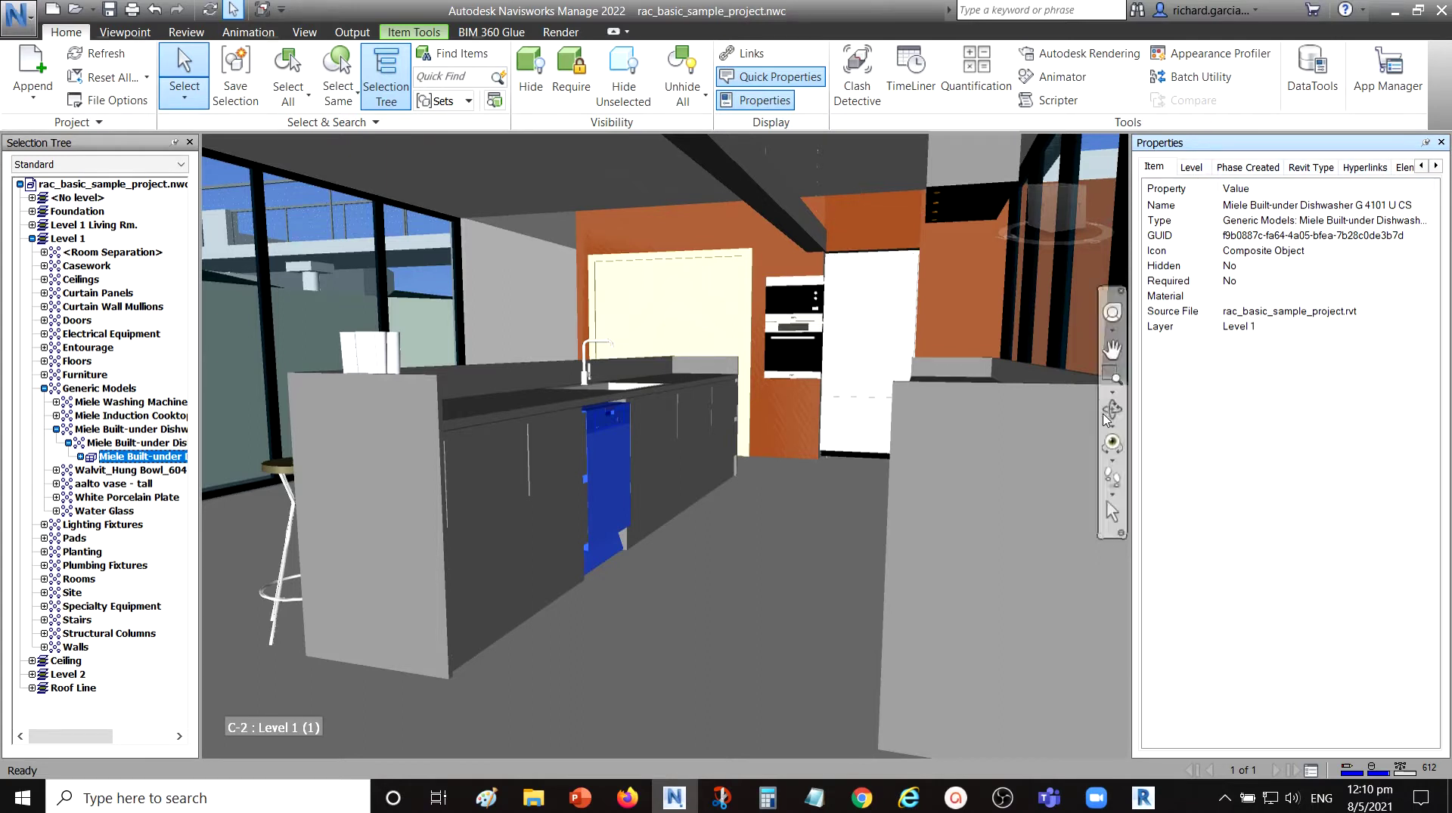
pyautogui.moveTo(615, 459)
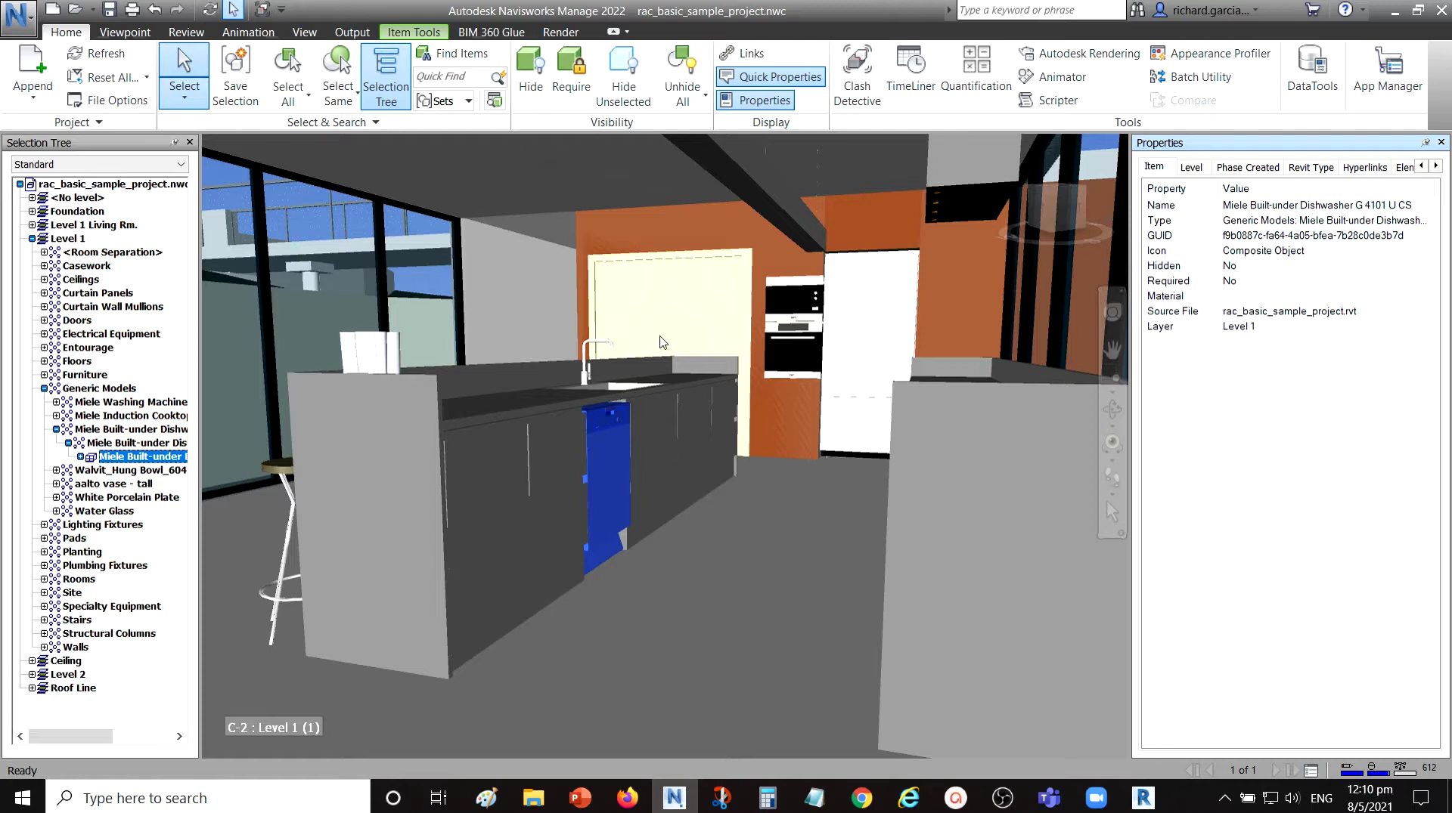
# Send the Miele dishwasher to Revit with SwitchBack and bring the Revit window forward
pyautogui.rightClick(607, 460)
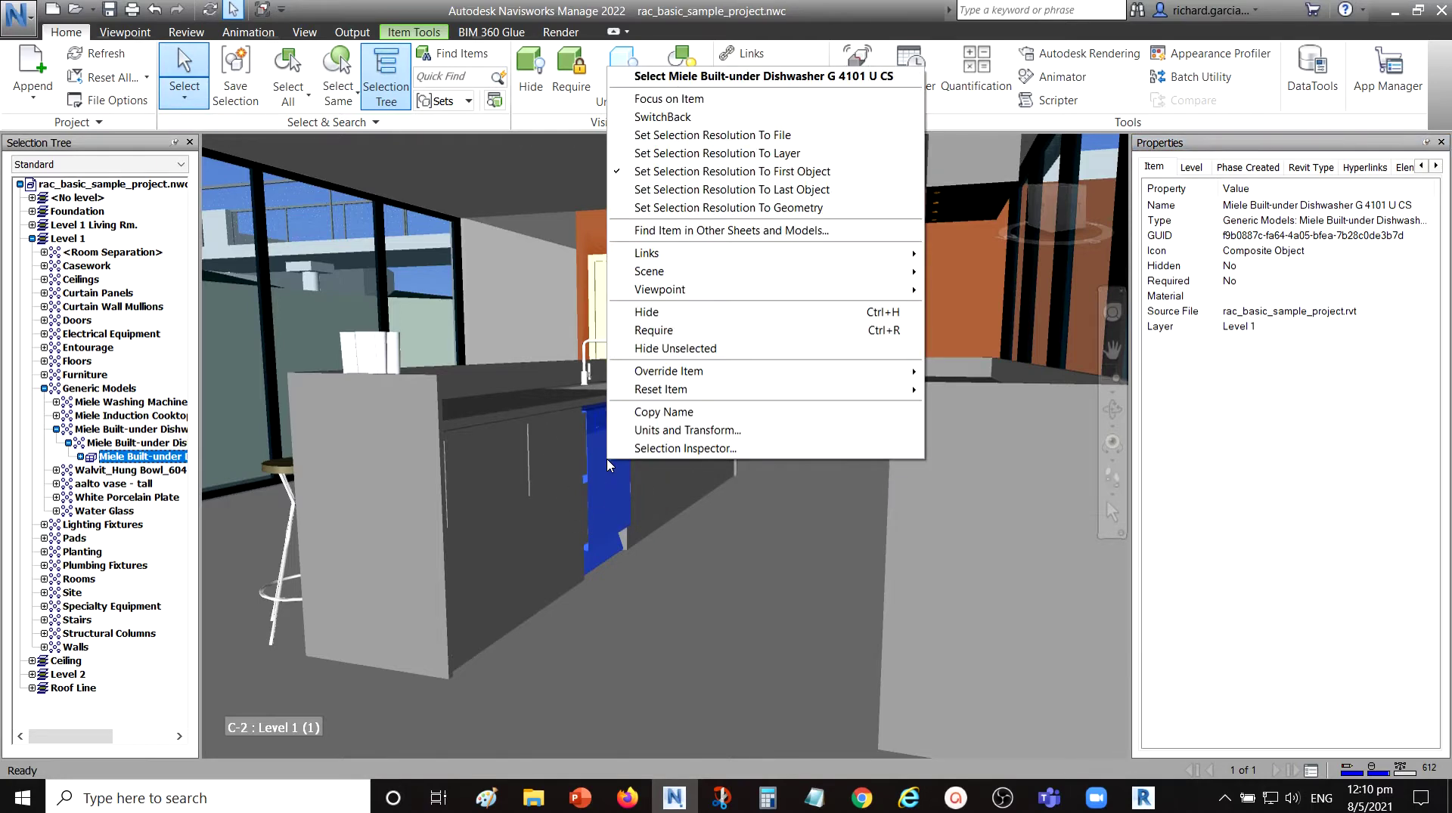
pyautogui.click(664, 119)
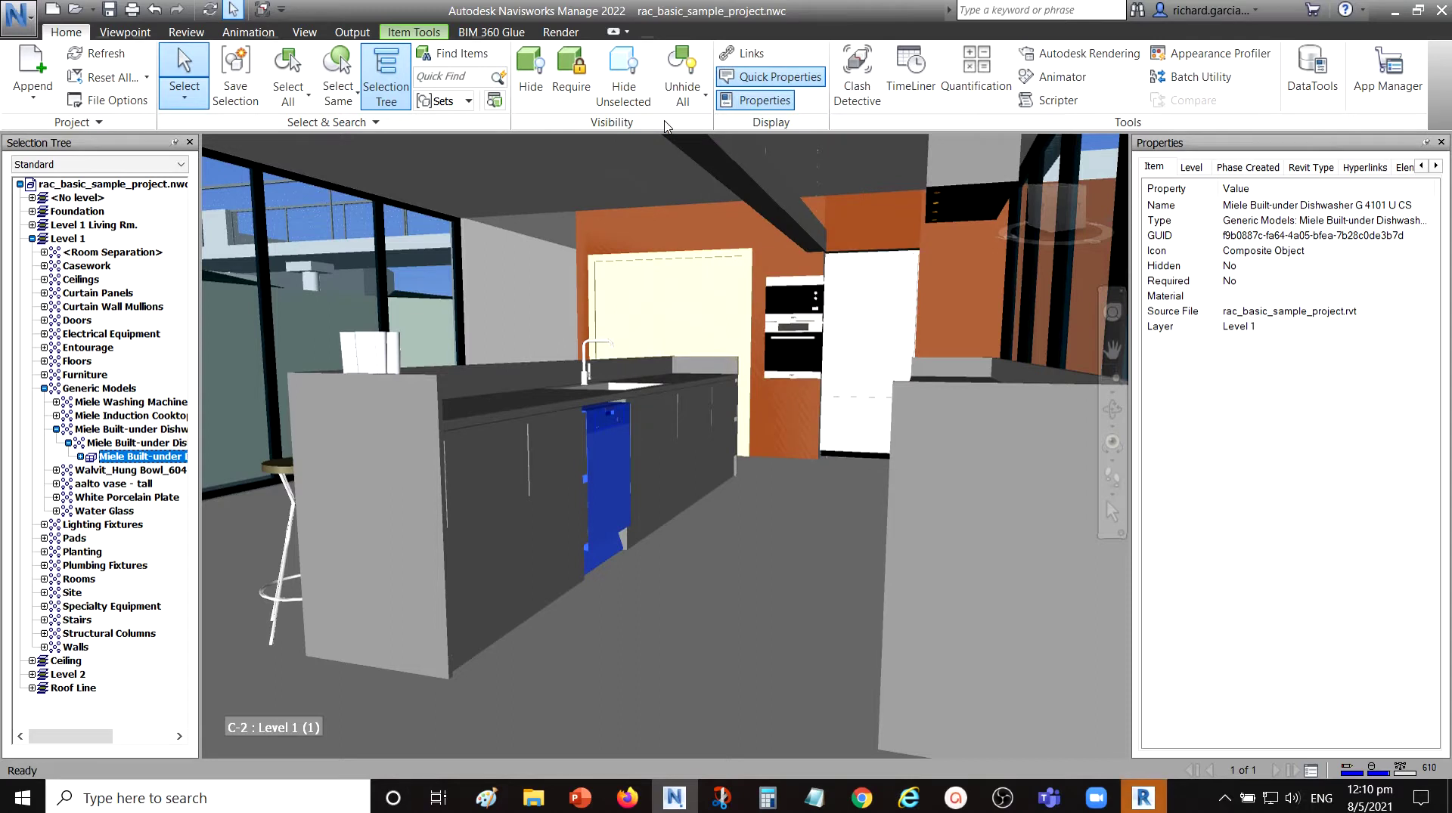
pyautogui.moveTo(1182, 807)
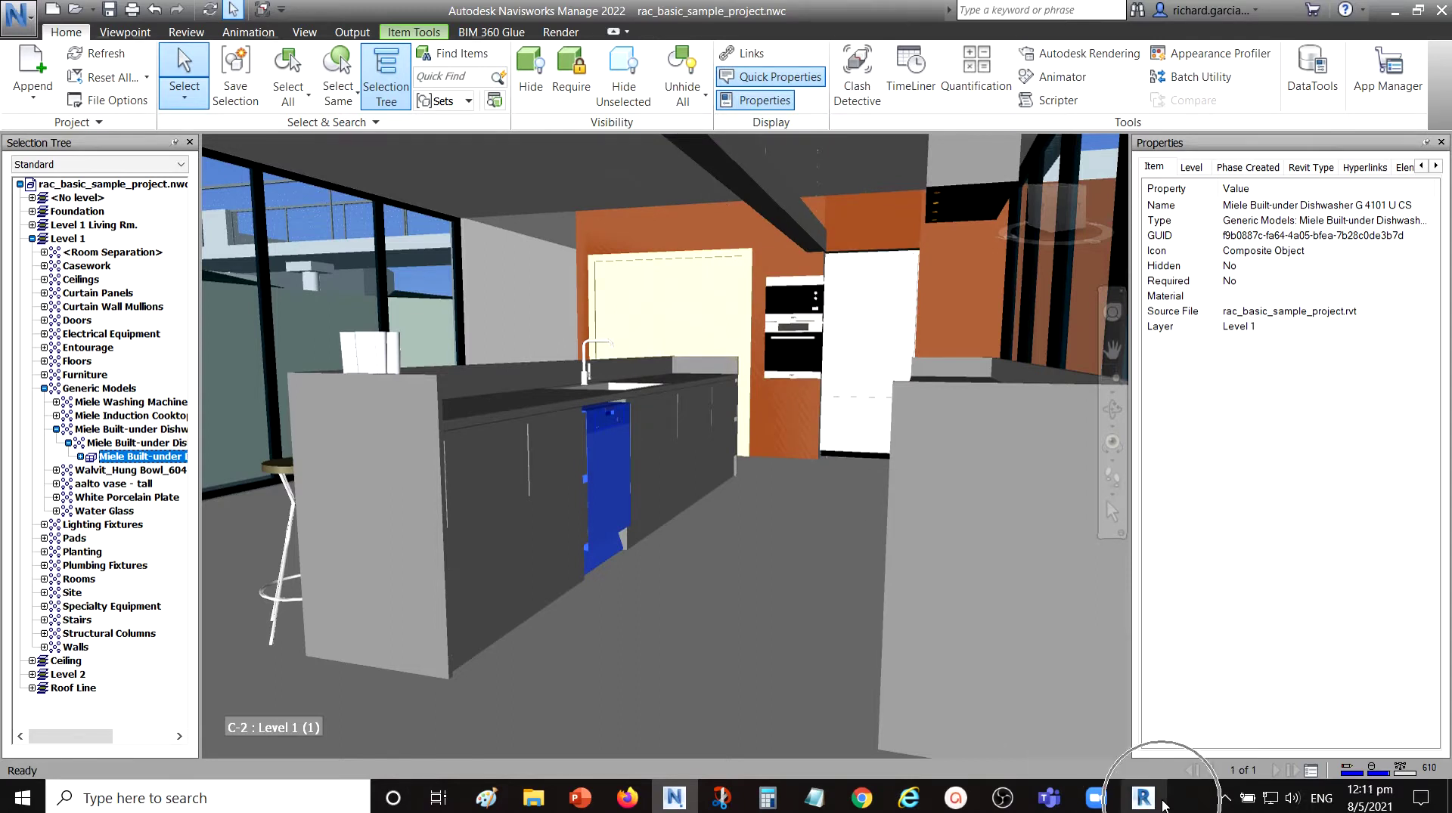
pyautogui.click(1162, 804)
pyautogui.click(1162, 803)
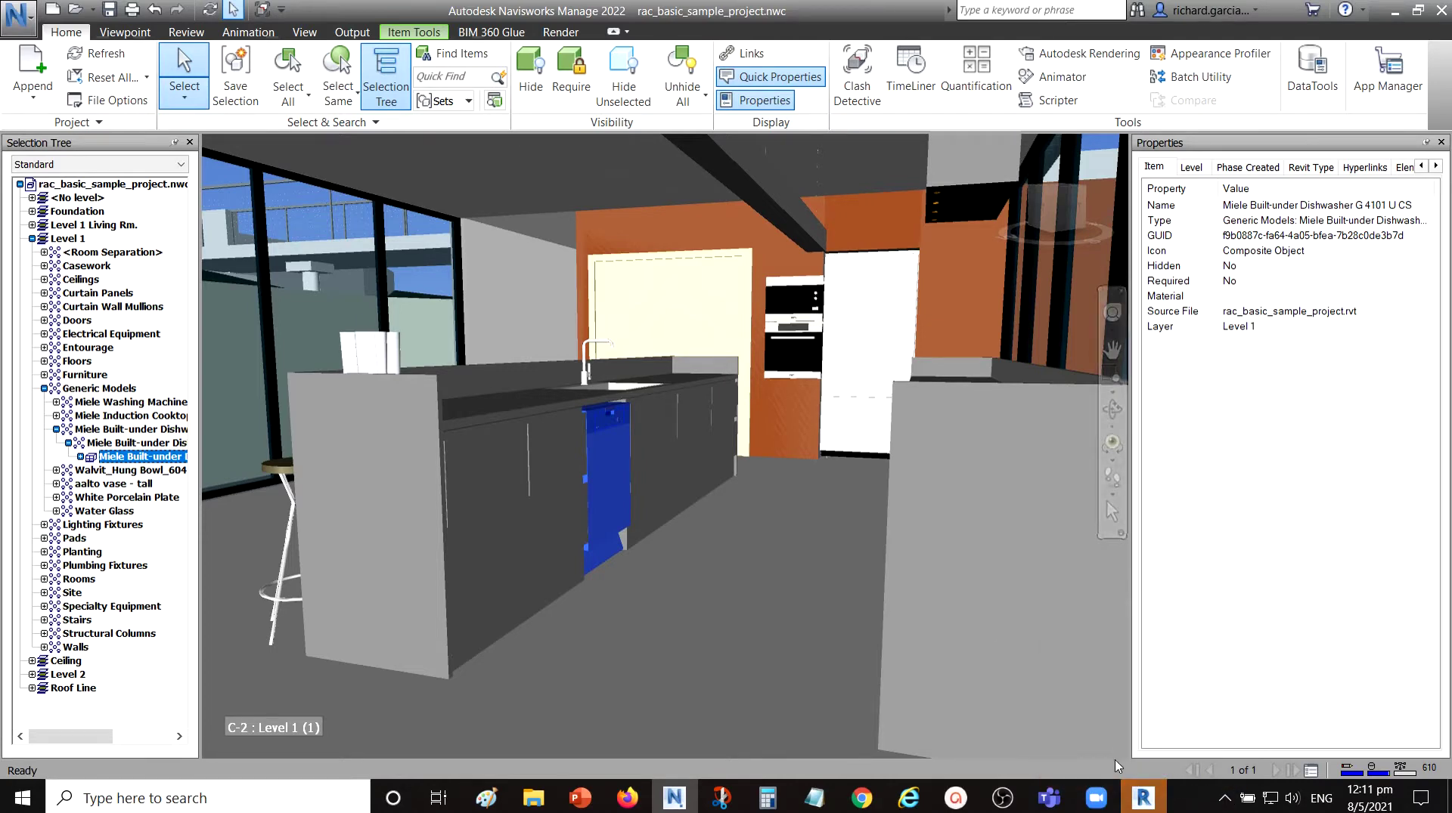
pyautogui.click(1141, 803)
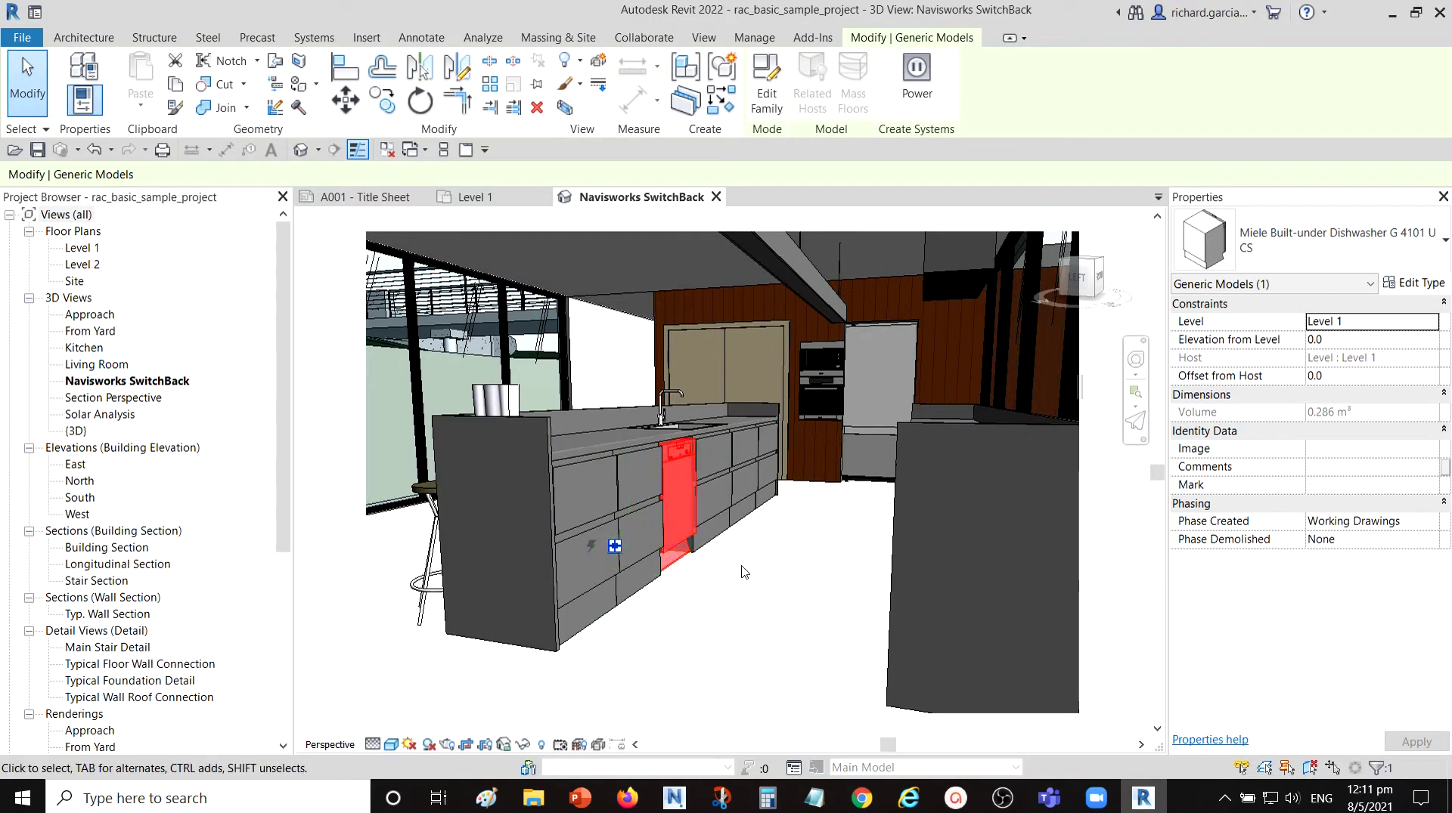
# Orbit and zoom to centre the dishwasher, then select it
pyautogui.keyDown('shift'); pyautogui.moveTo(779, 569); pyautogui.dragTo(726, 533, button='middle'); pyautogui.keyUp('shift')
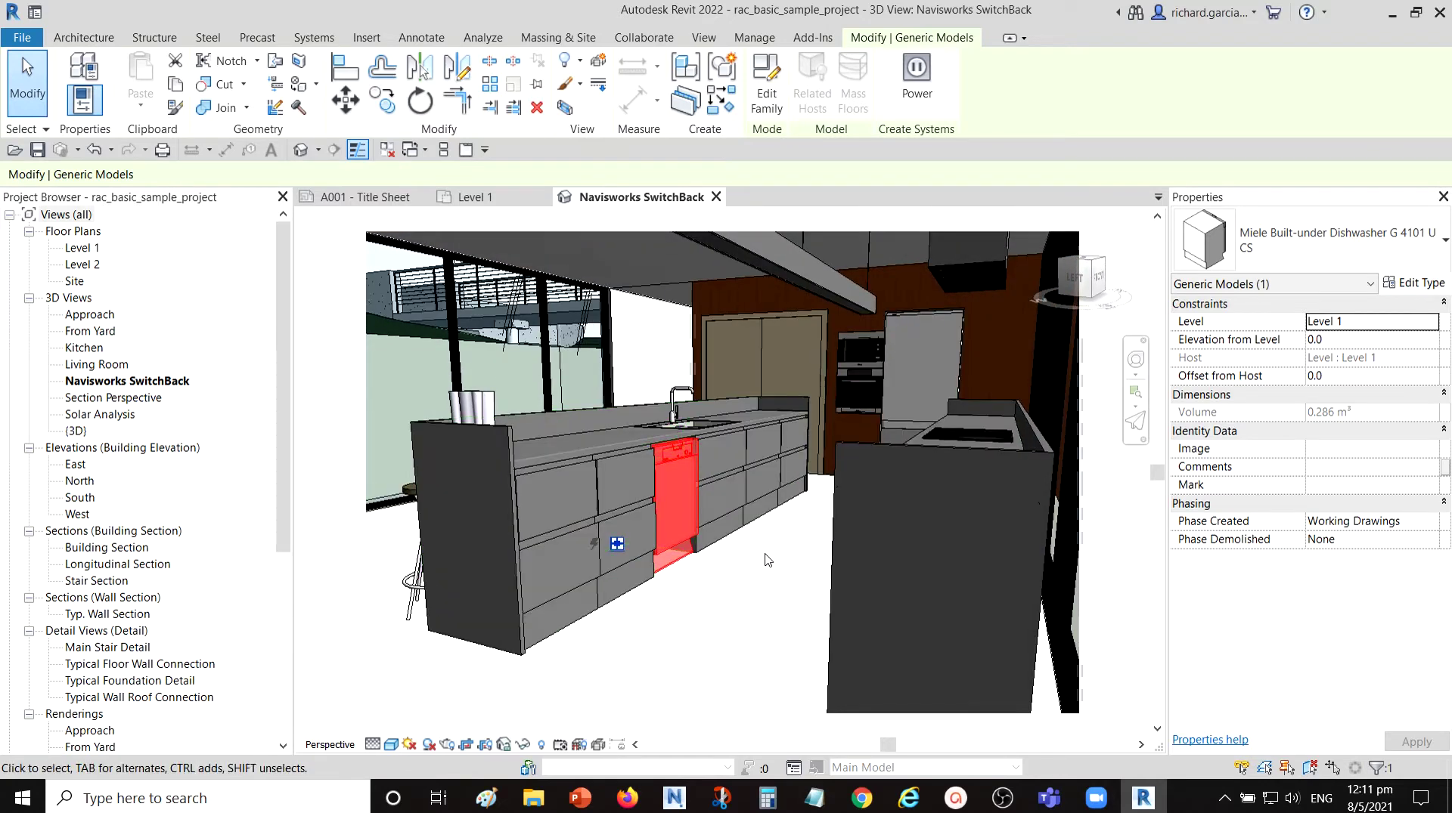
pyautogui.scroll(3, 718, 520)
pyautogui.scroll(-1, 684, 521)
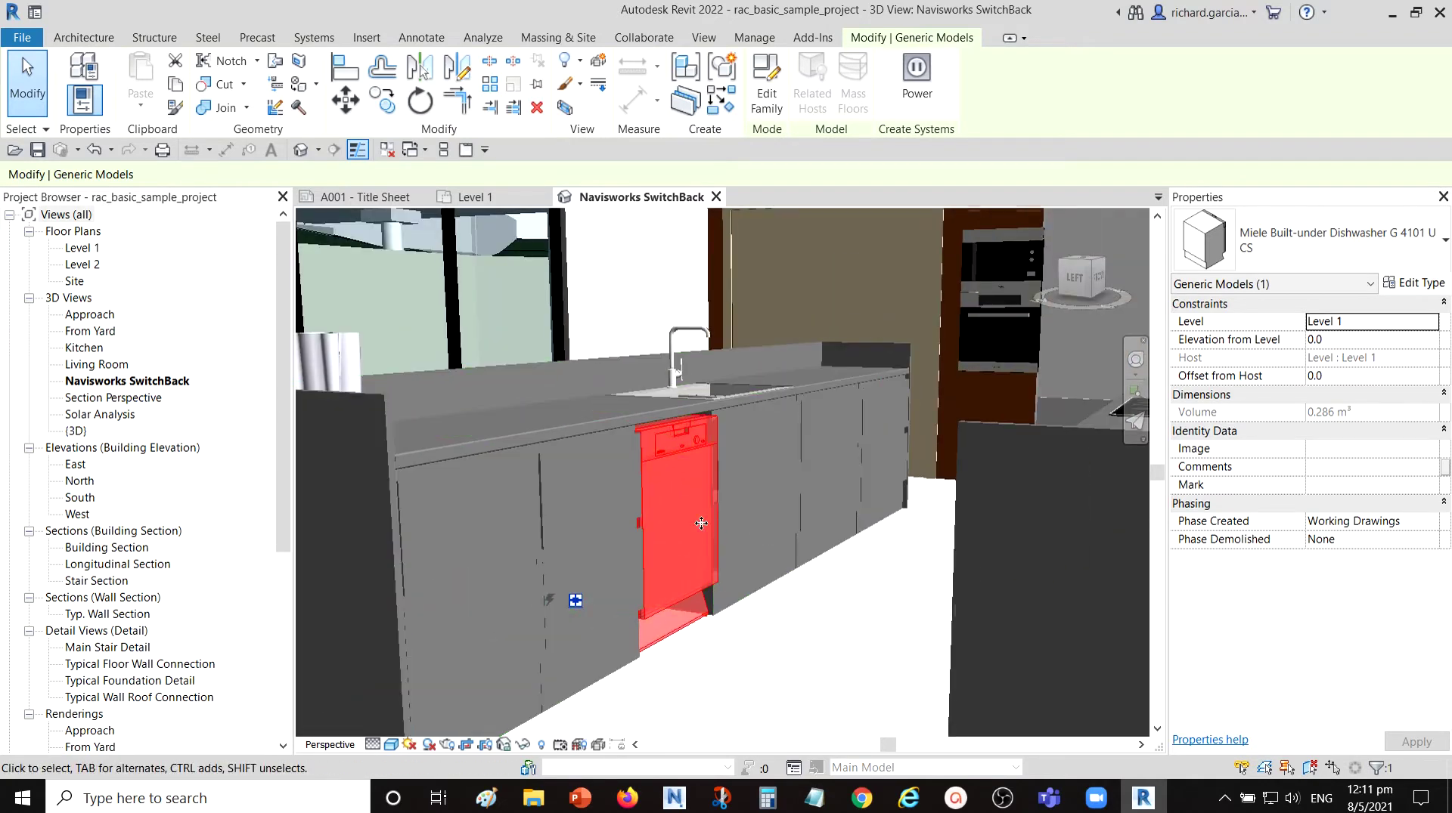
pyautogui.keyDown('shift'); pyautogui.moveTo(711, 521); pyautogui.dragTo(702, 556, button='middle'); pyautogui.keyUp('shift')
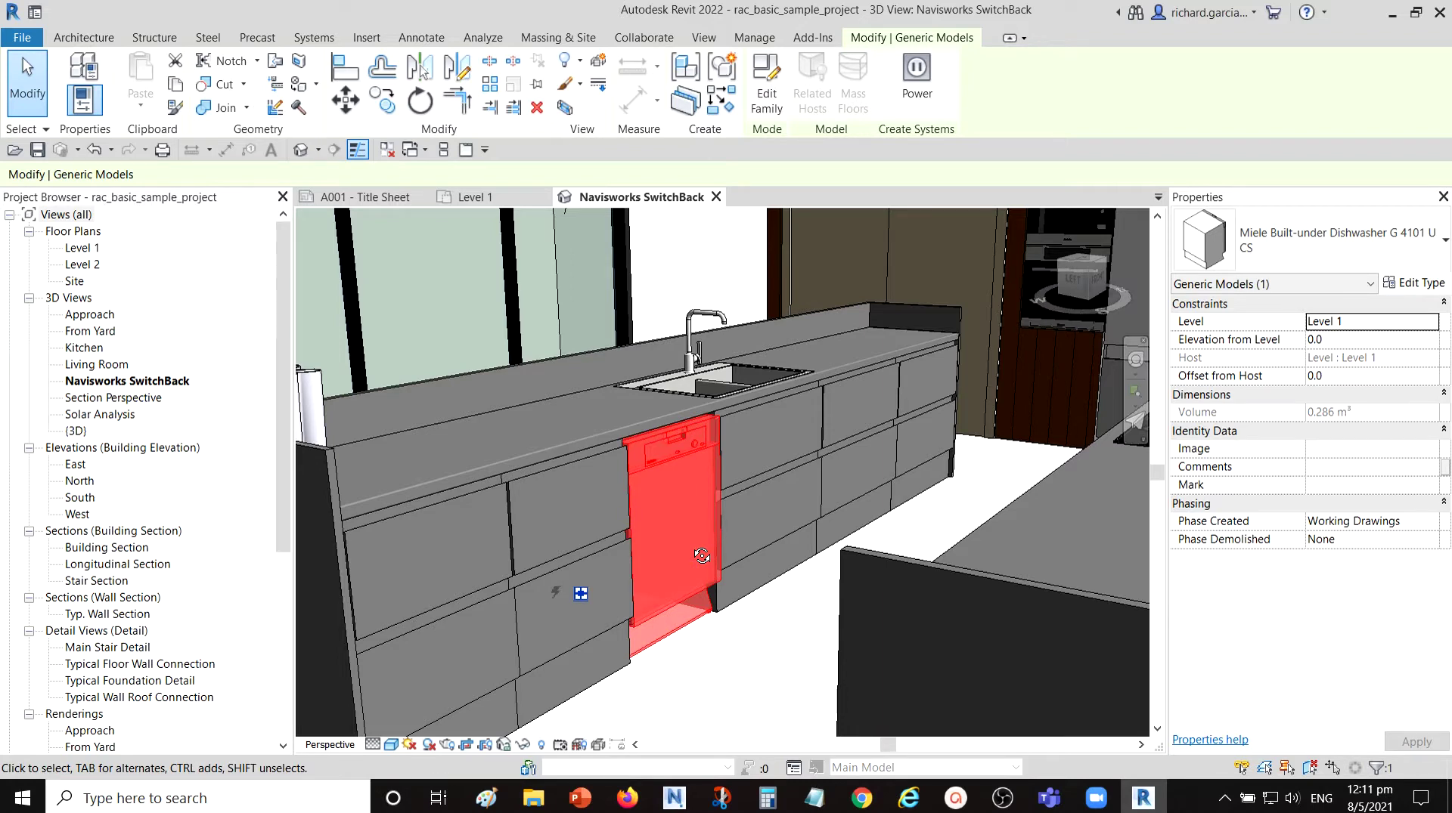
pyautogui.moveTo(701, 555); pyautogui.dragTo(714, 465, button='middle')
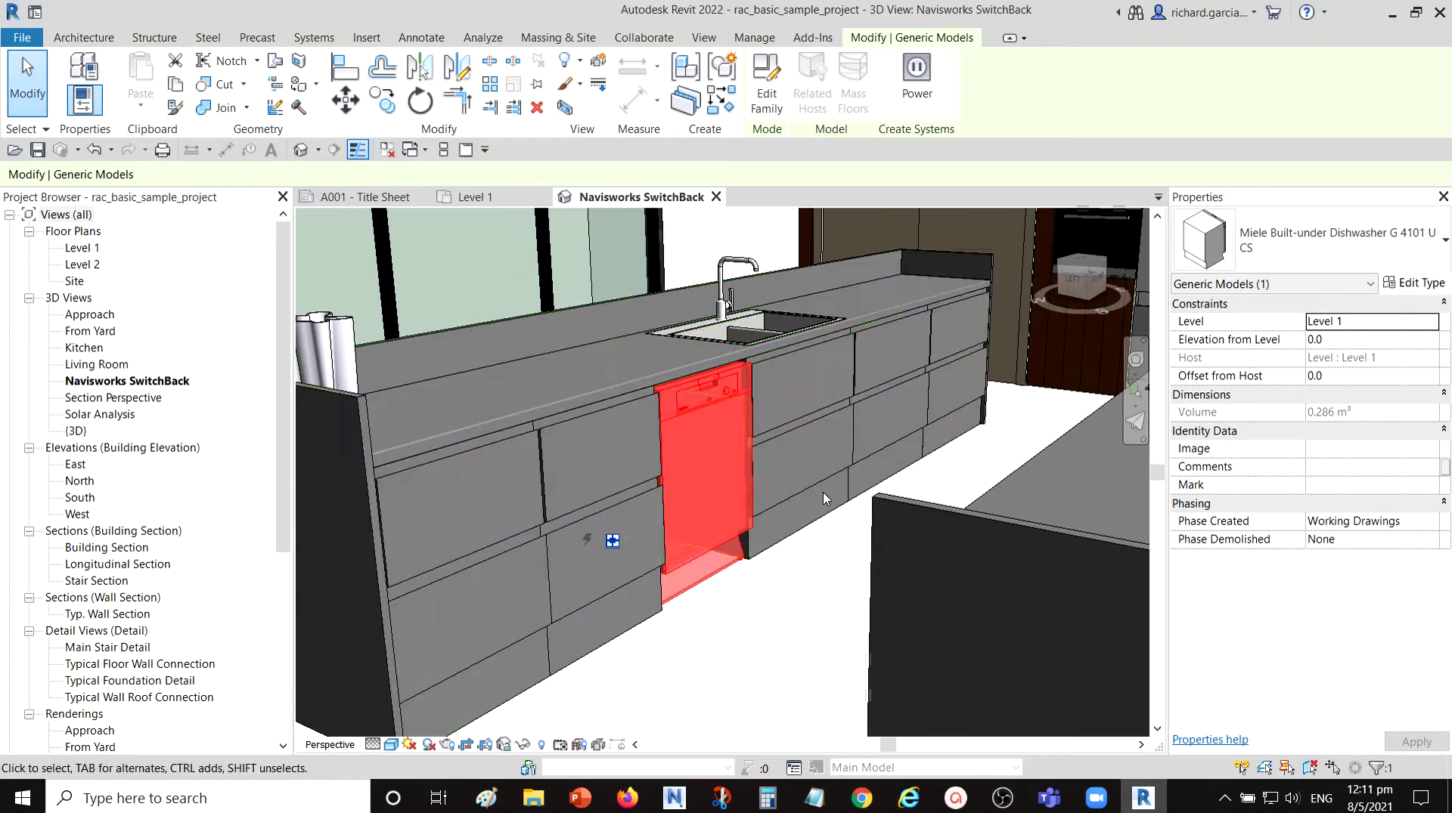
pyautogui.click(712, 475)
pyautogui.click(819, 601)
pyautogui.click(708, 485)
pyautogui.moveTo(708, 485); pyautogui.dragTo(795, 533)
pyautogui.click(722, 514)
pyautogui.keyDown('shift'); pyautogui.moveTo(722, 514); pyautogui.dragTo(722, 521, button='middle'); pyautogui.keyUp('shift')
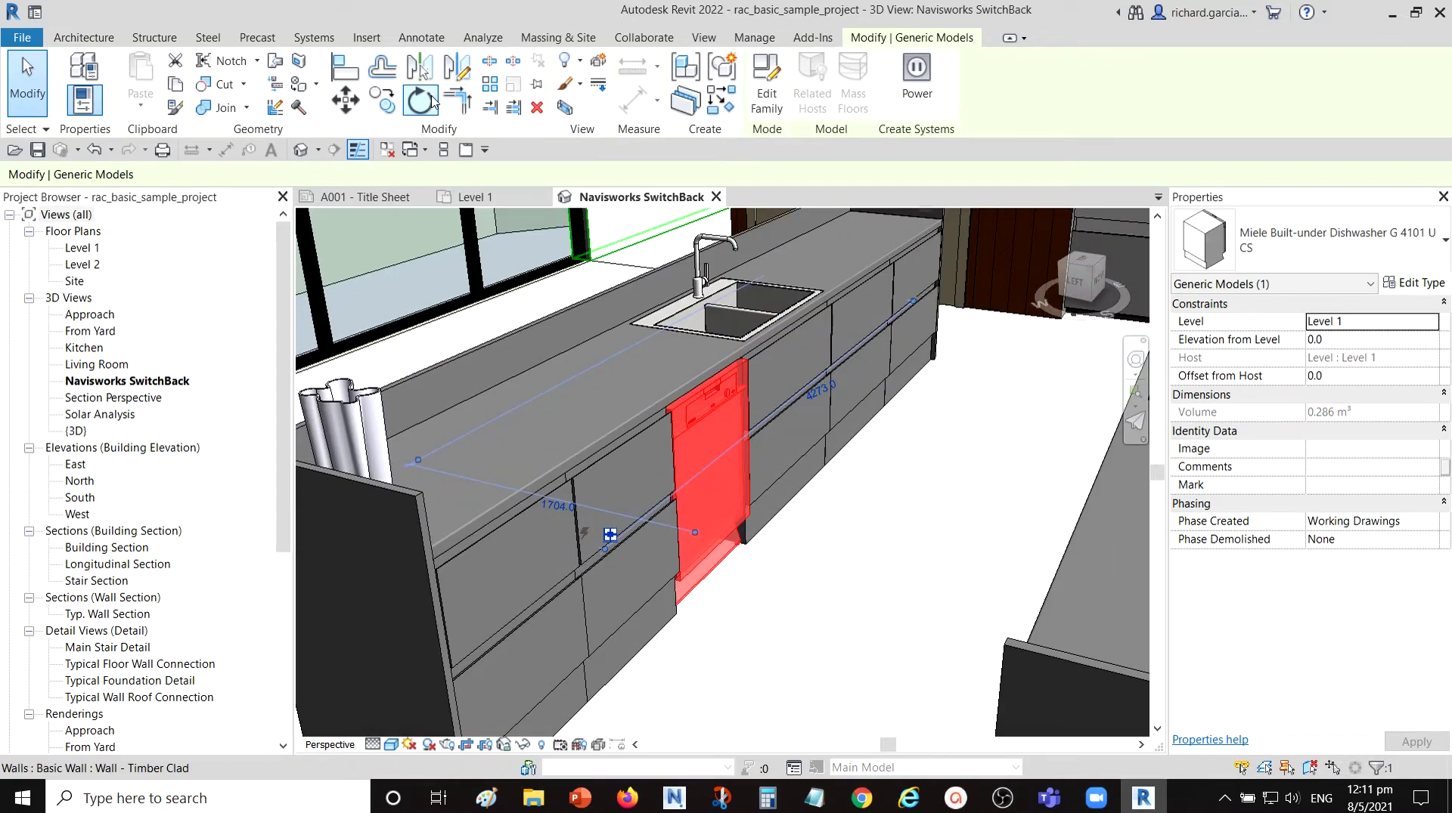
# Move the dishwasher out of the counter onto the open floor in front of it
pyautogui.click(346, 99)
pyautogui.click(697, 451)
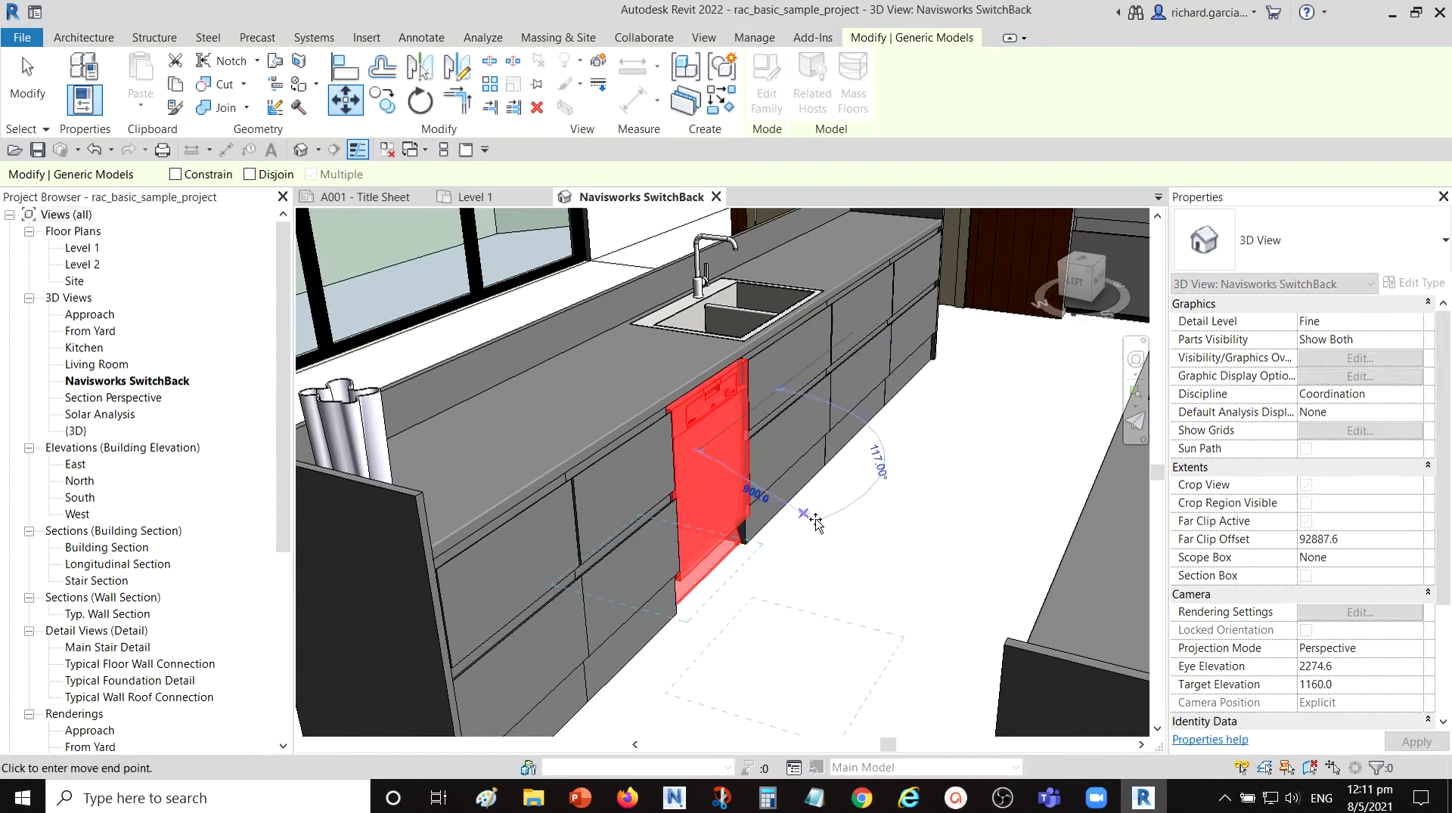
pyautogui.click(870, 480)
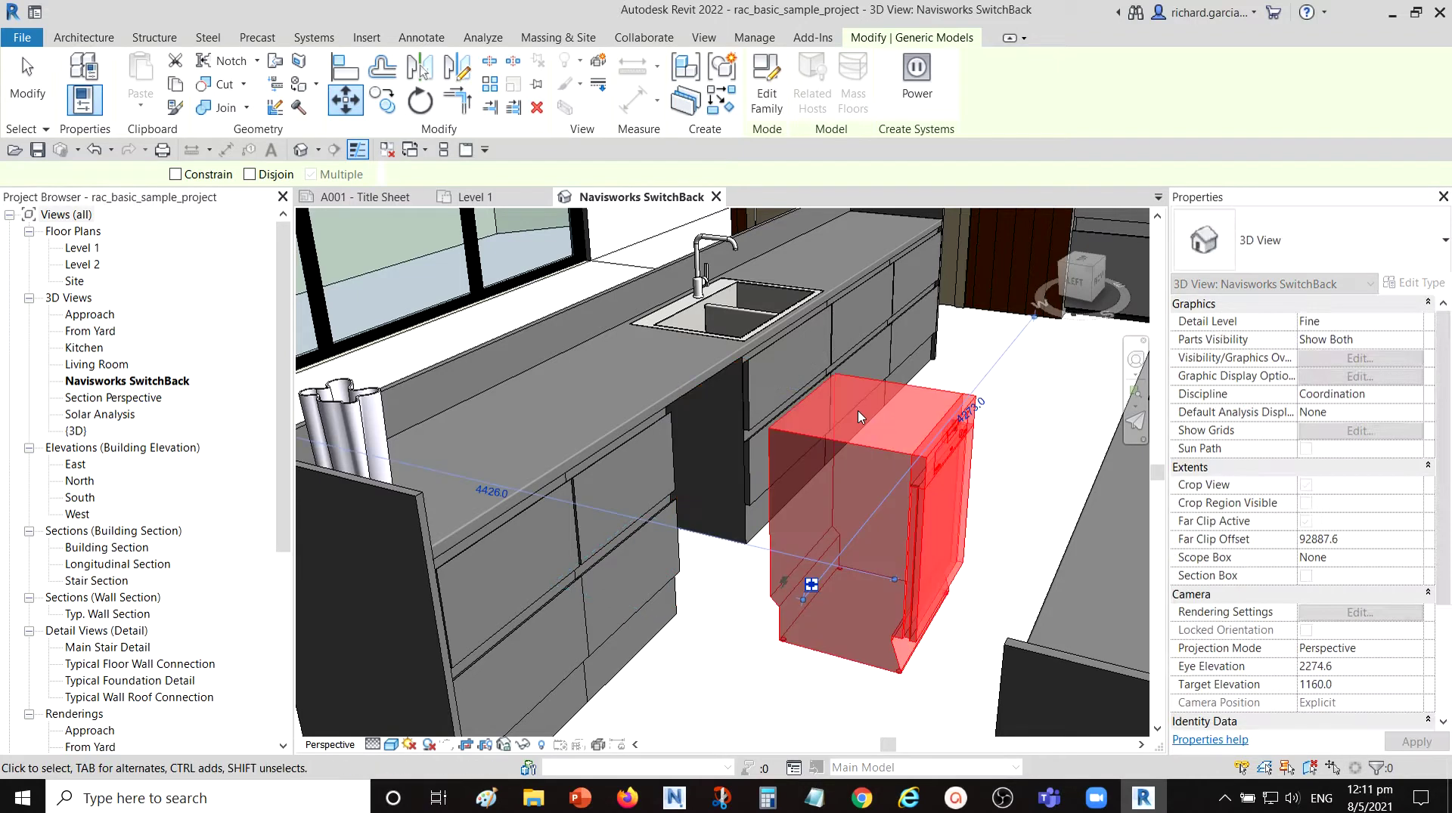
pyautogui.press('Escape')
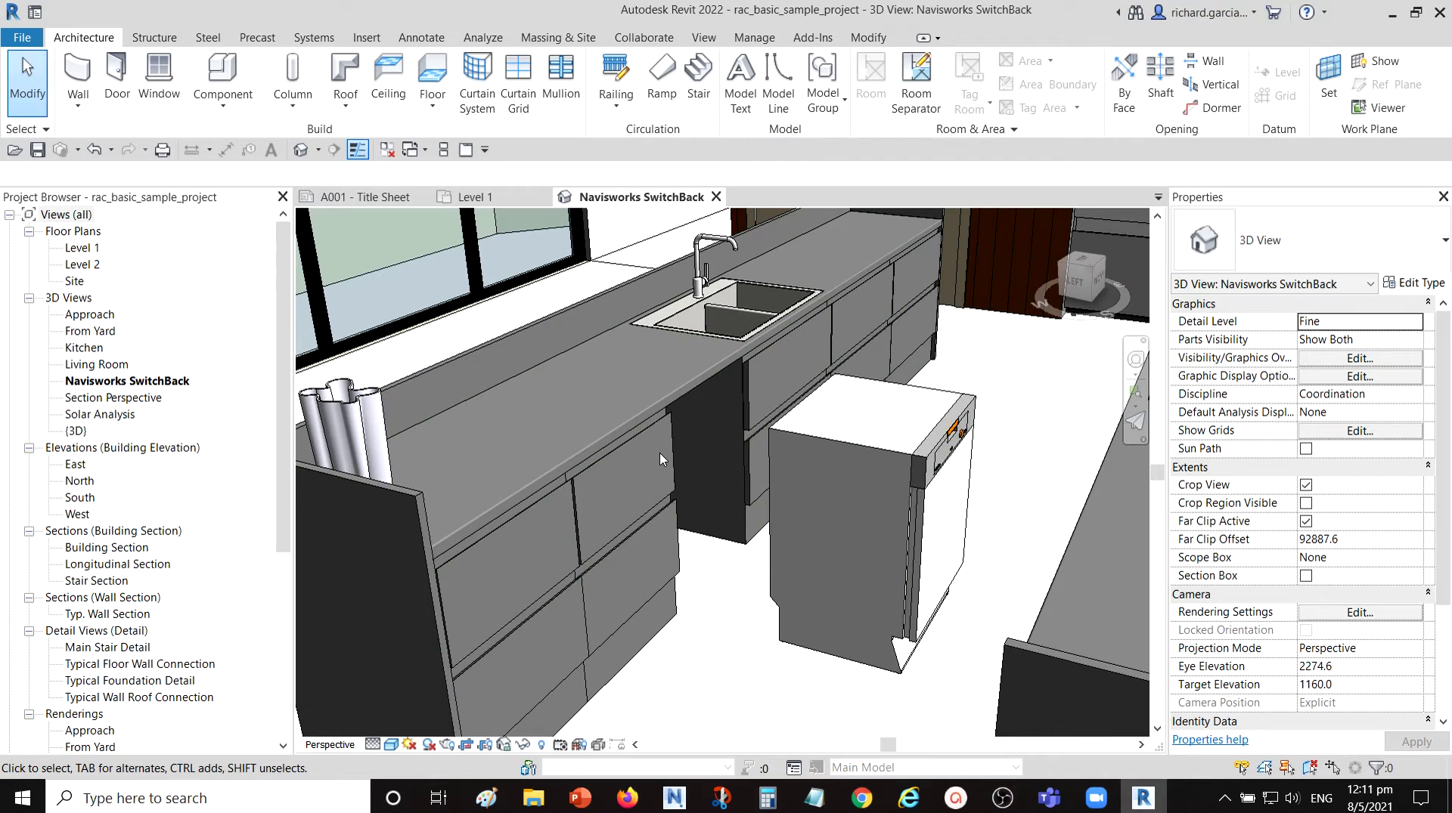
pyautogui.click(674, 798)
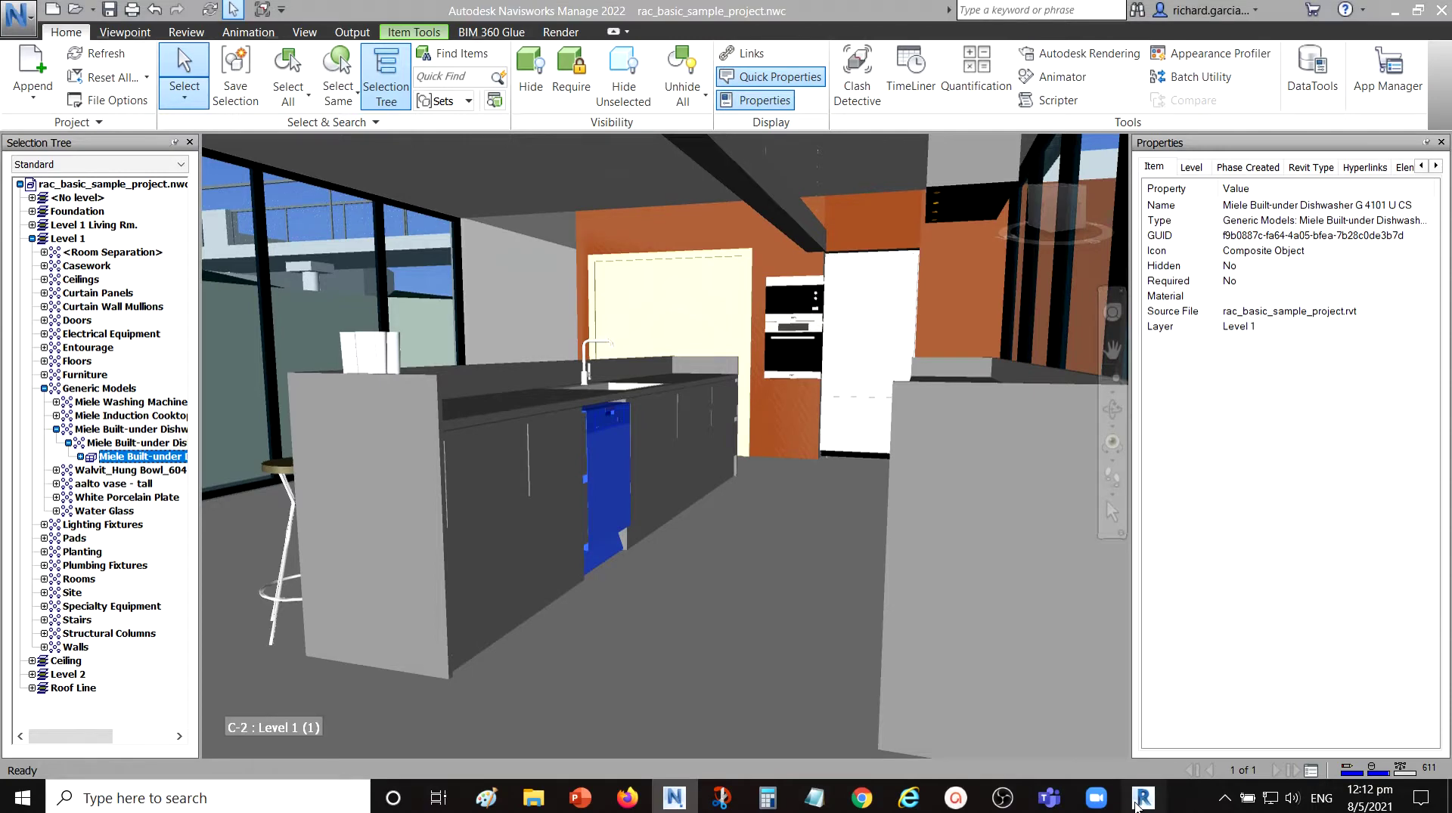
# Inspect the moved dishwasher in the default {3D} view, then go back to the Navisworks SwitchBack tab
pyautogui.scroll(-4, 706, 461)
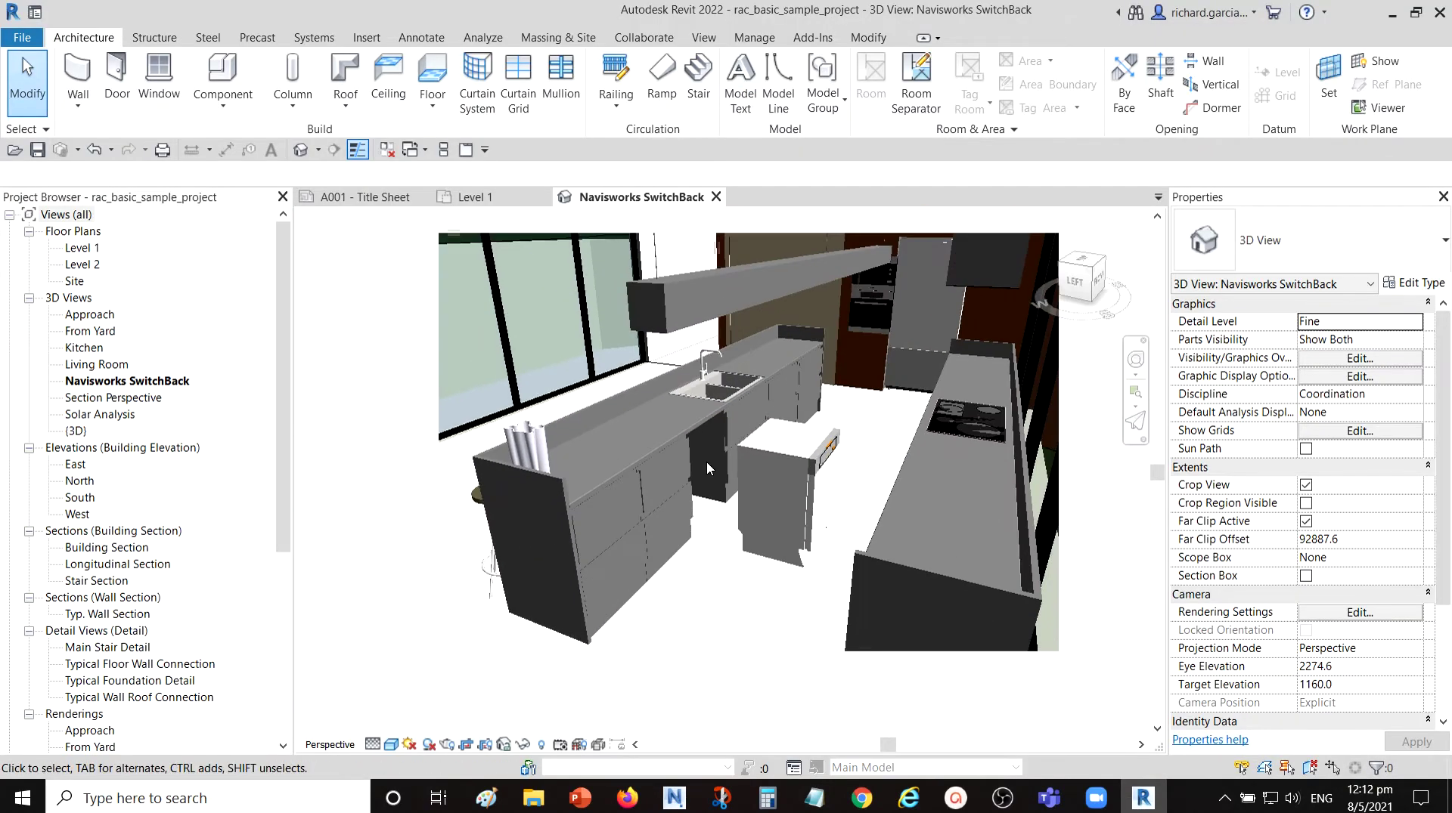
pyautogui.click(300, 150)
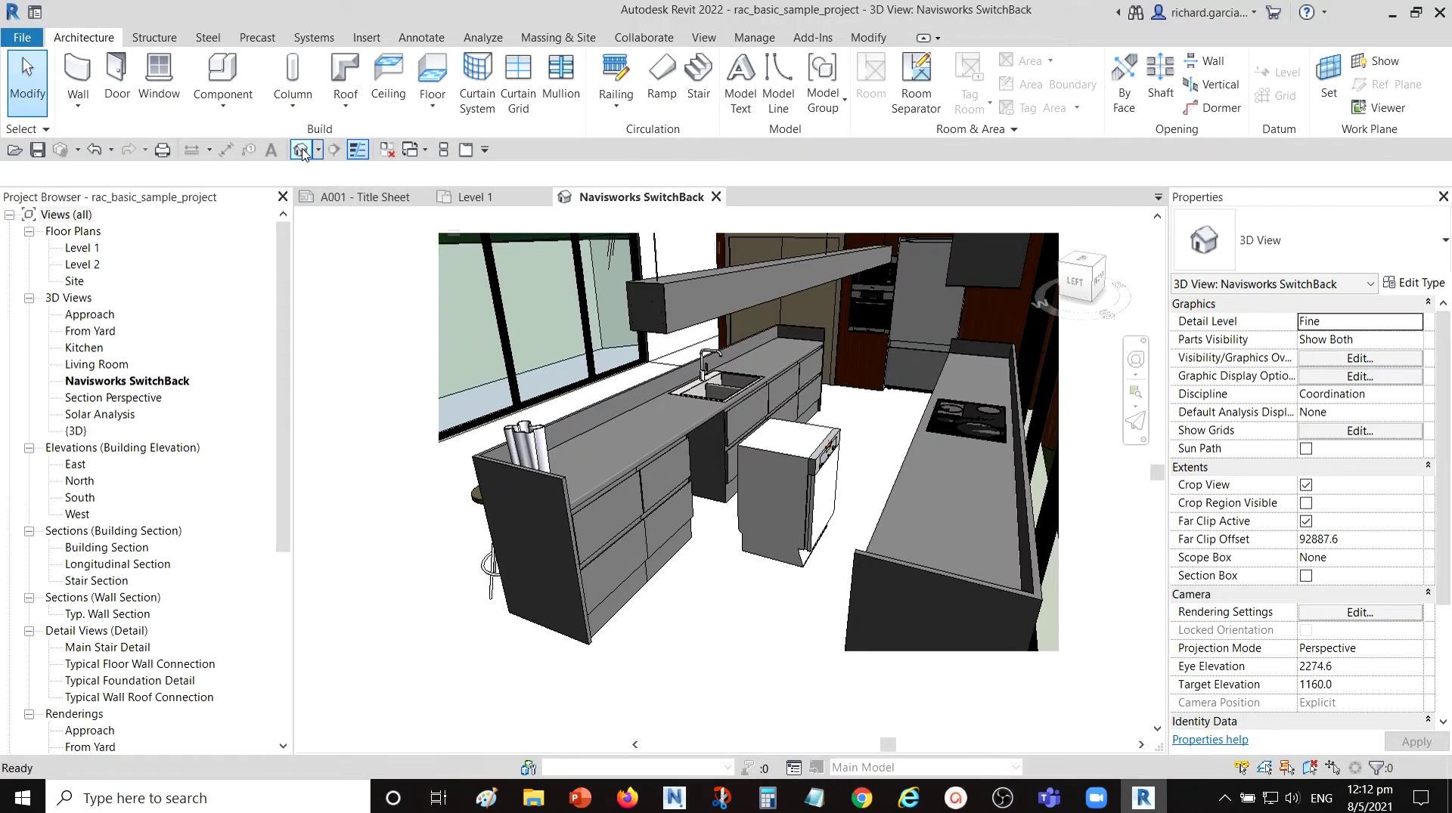
pyautogui.scroll(4, 673, 456)
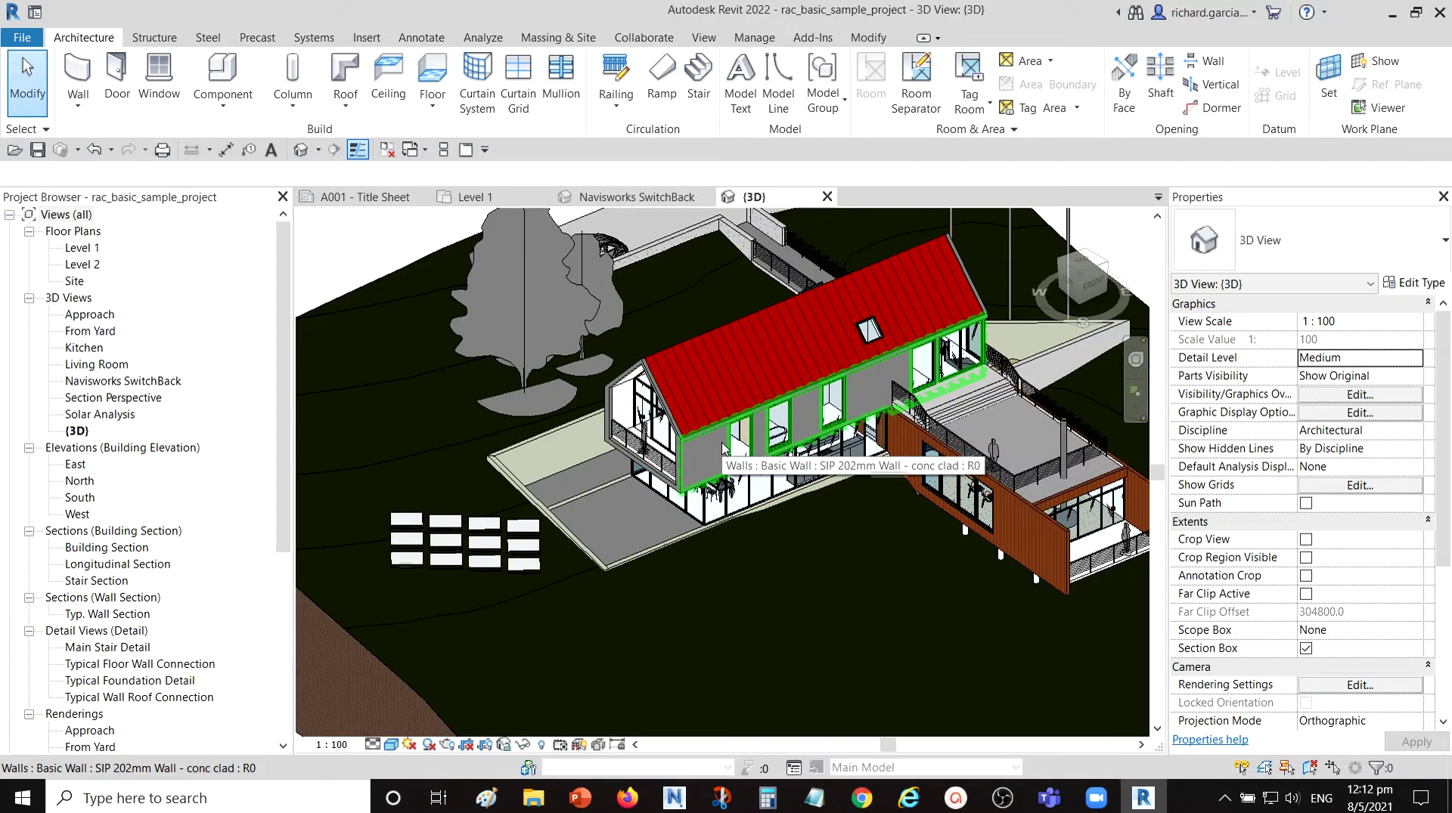
pyautogui.keyDown('shift'); pyautogui.moveTo(722, 447); pyautogui.dragTo(803, 485, button='middle'); pyautogui.keyUp('shift')
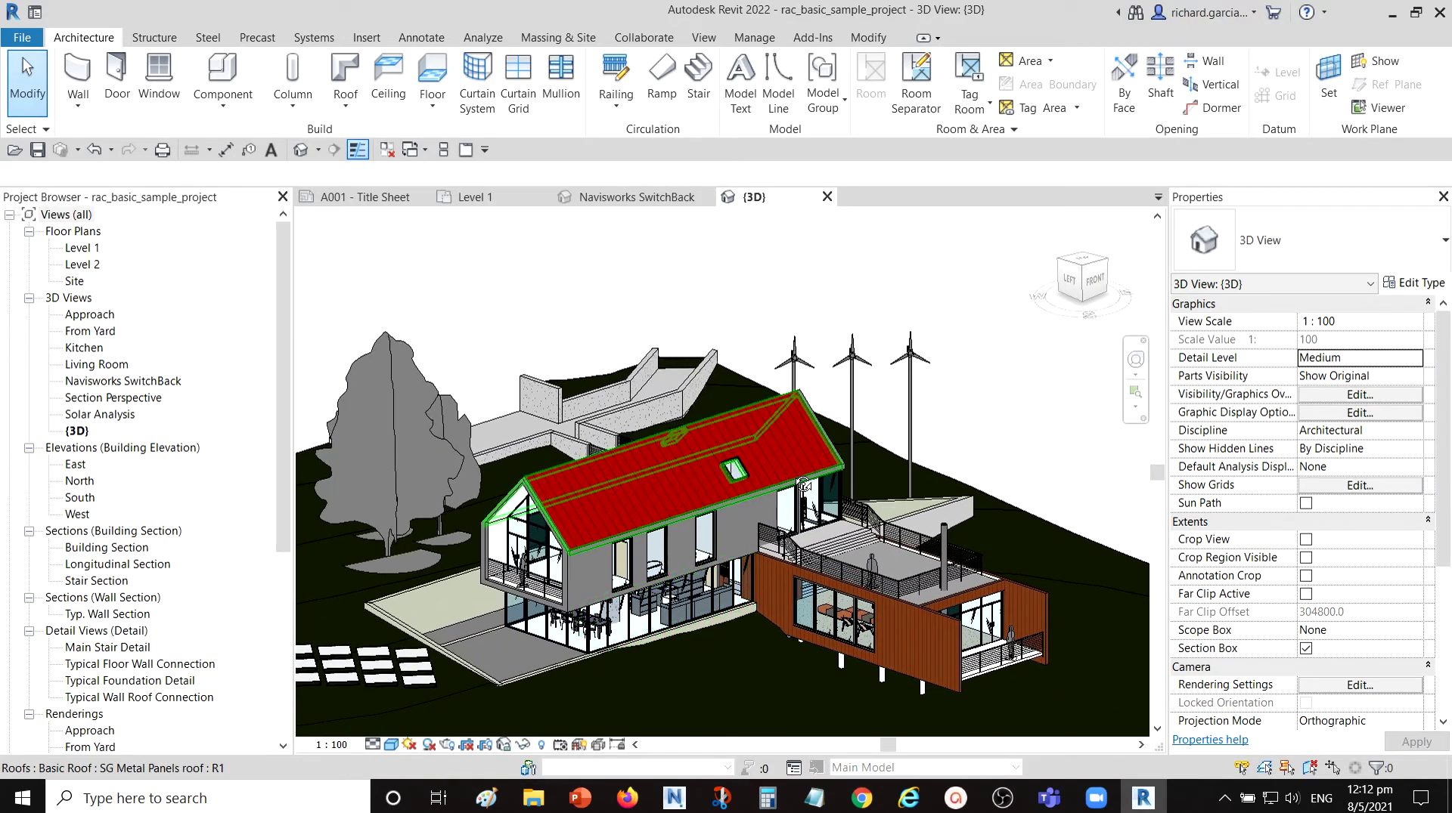
pyautogui.scroll(10, 692, 597)
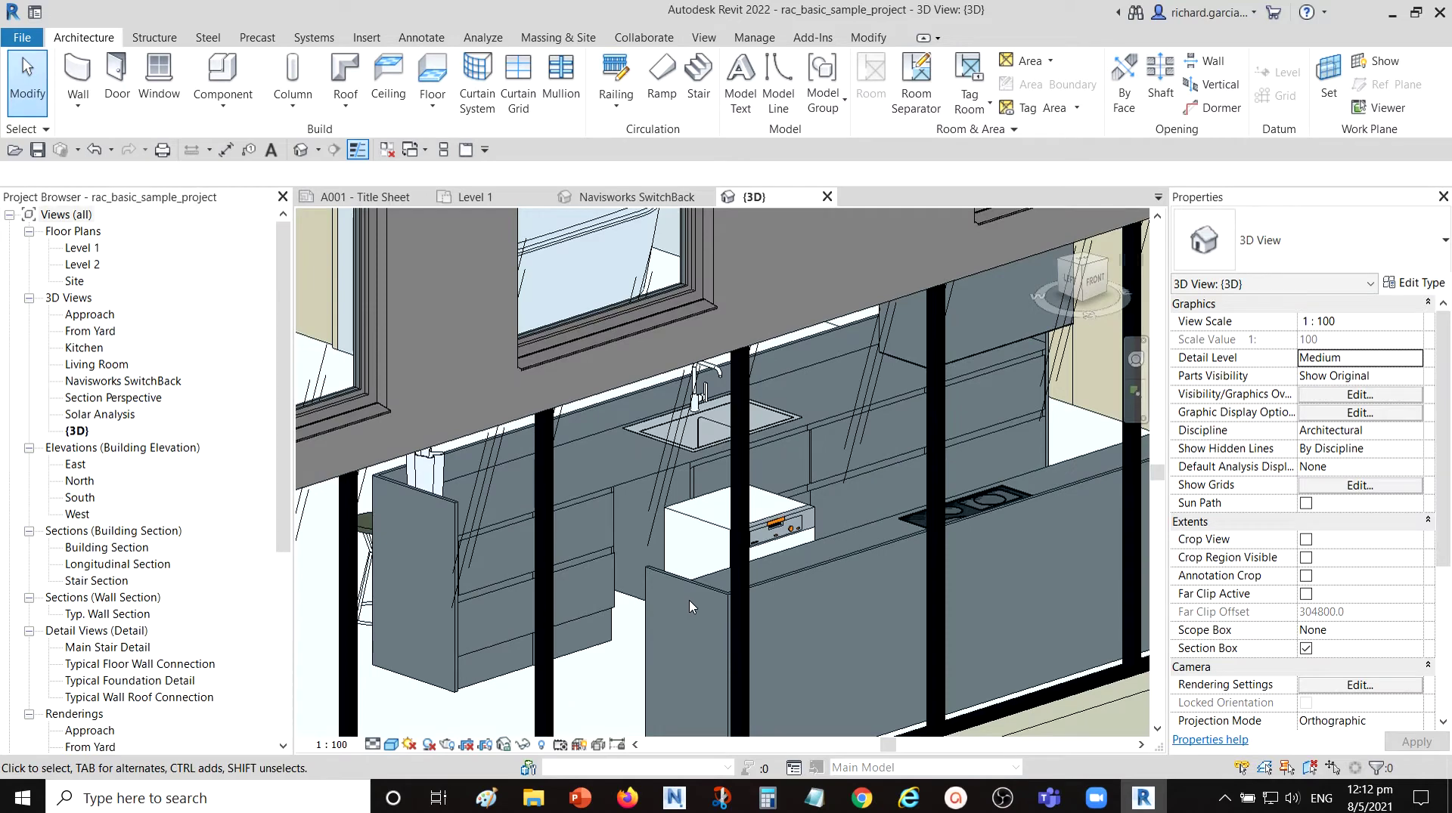
pyautogui.click(637, 197)
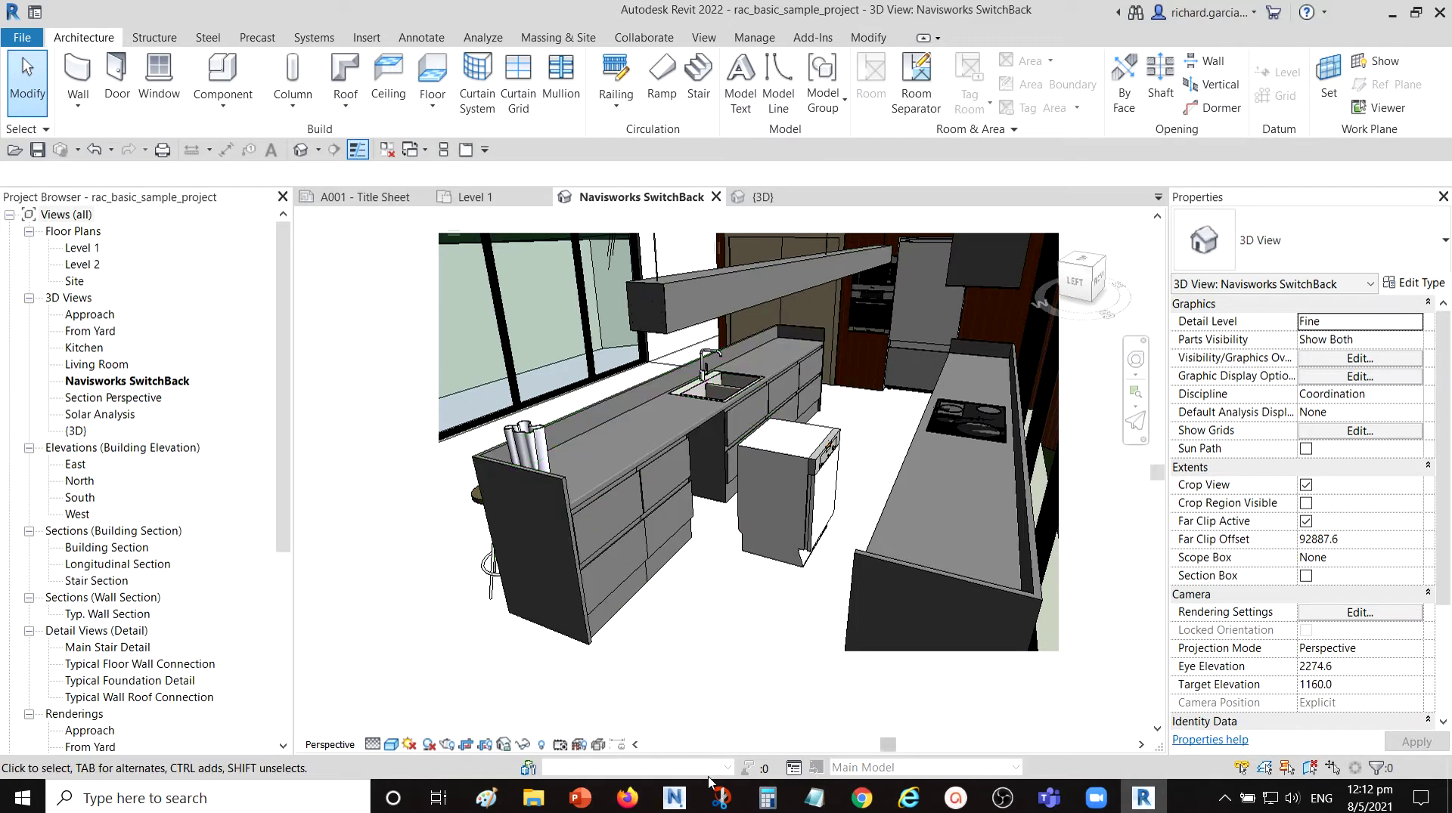
# Save the Revit project and refresh the Navisworks model to pick up the changes
pyautogui.click(674, 797)
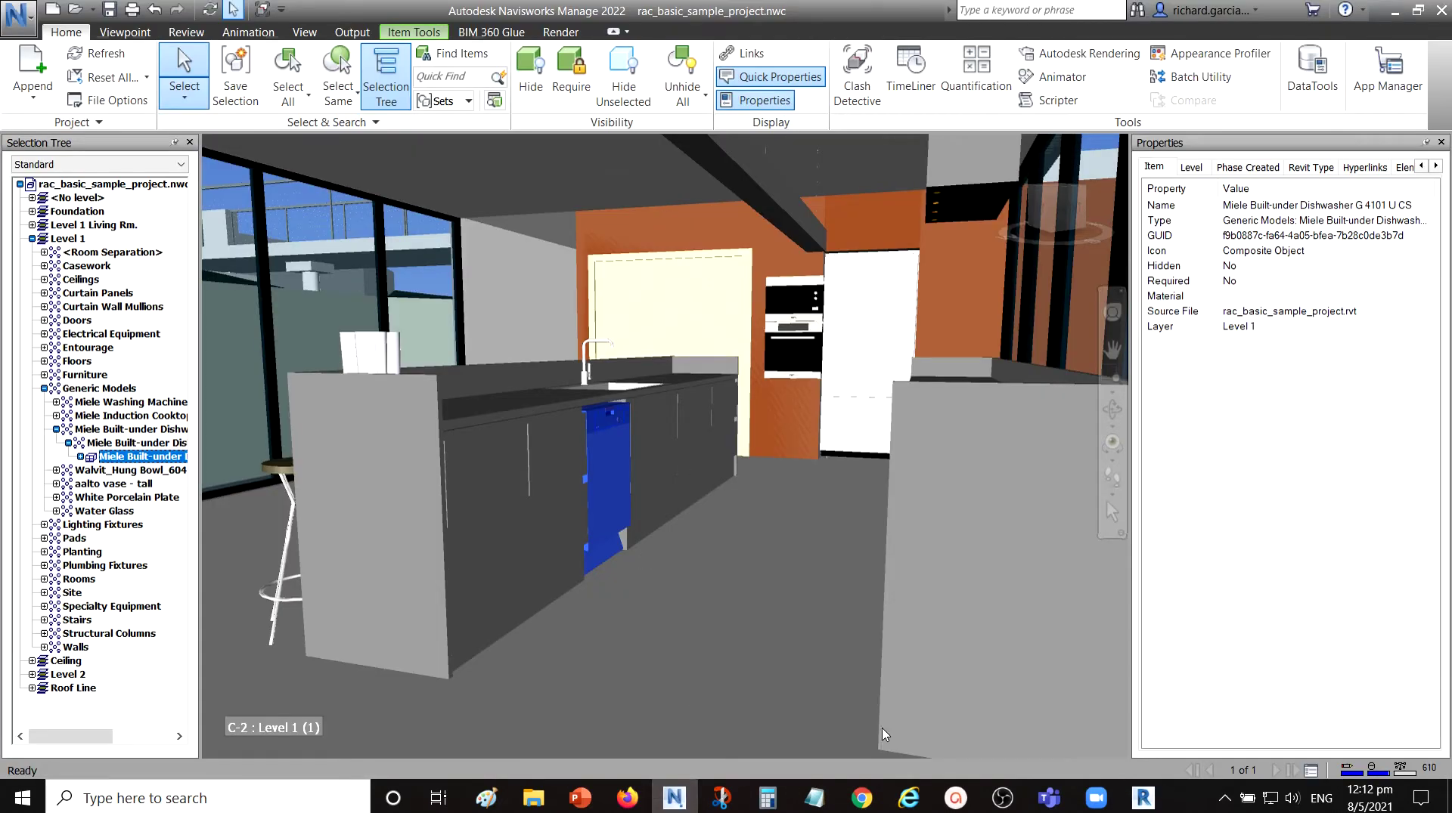
pyautogui.click(1143, 797)
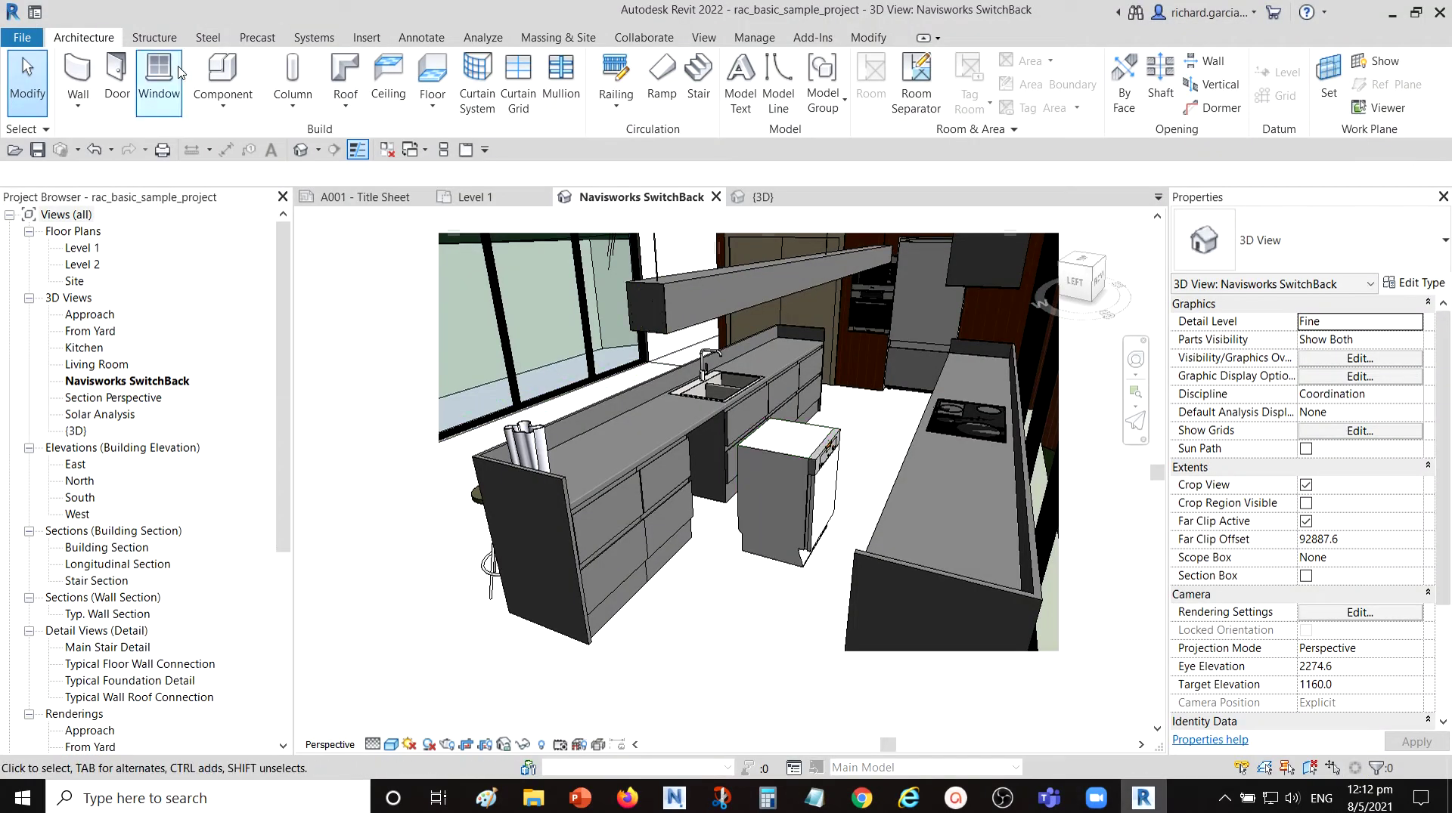
pyautogui.click(38, 150)
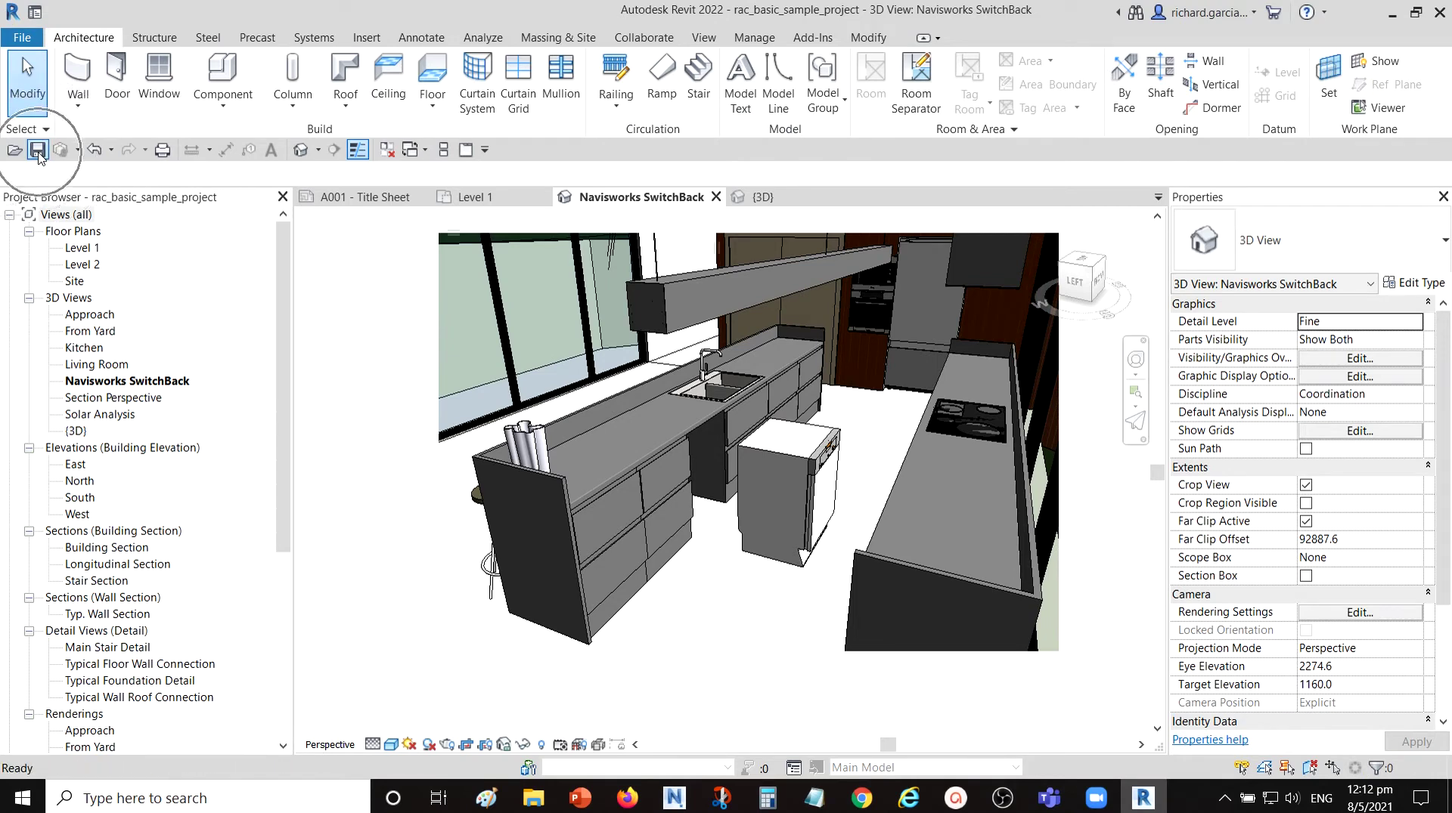
pyautogui.click(665, 795)
pyautogui.click(104, 57)
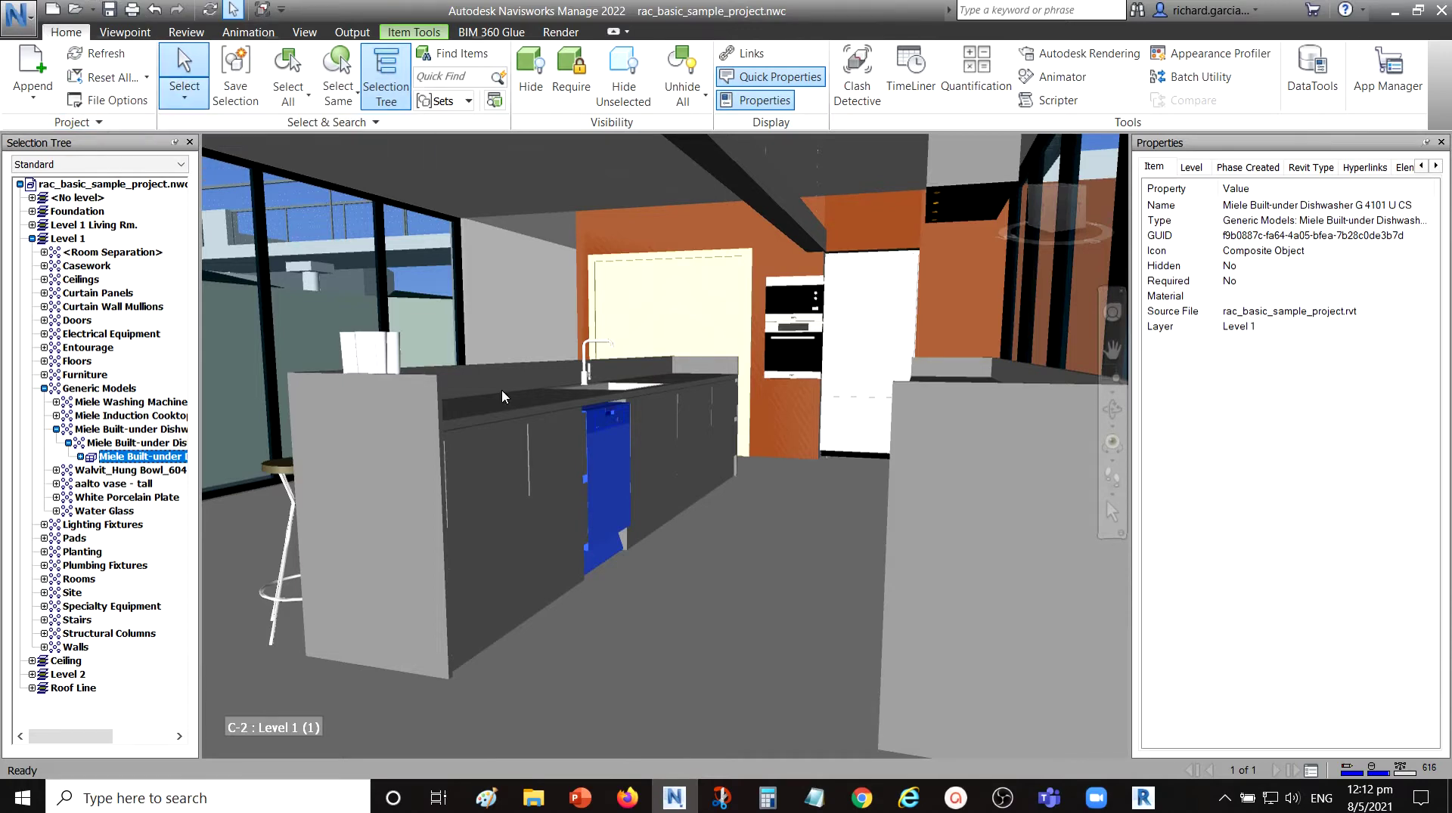
pyautogui.moveTo(663, 506)
pyautogui.mouseDown(button='middle')
pyautogui.moveTo(648, 600)
pyautogui.moveTo(665, 512)
pyautogui.mouseUp(button='middle')
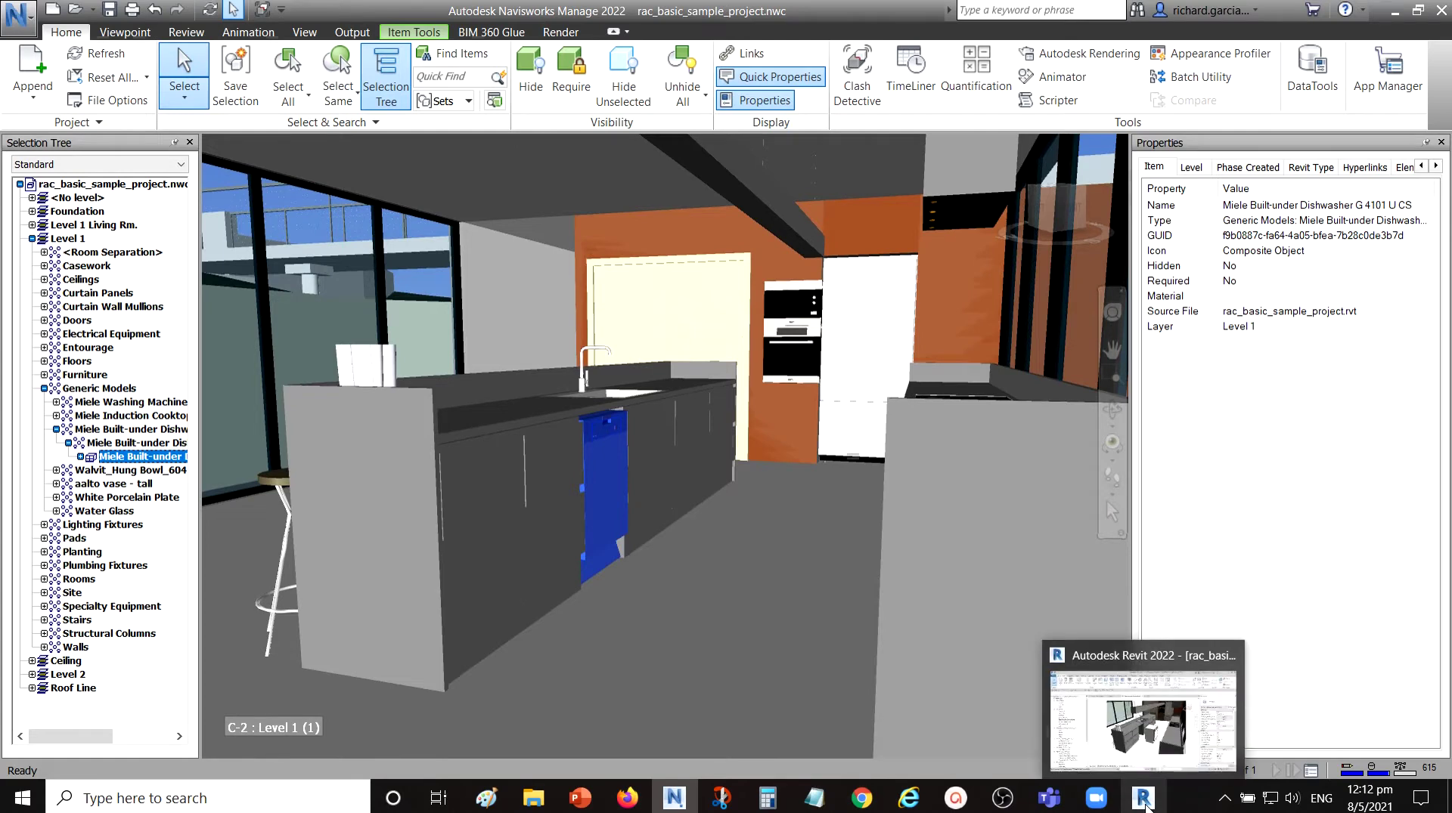
# Check Revit's {3D} view, then clear the dishwasher selection in Navisworks and orbit the kitchen
pyautogui.click(1048, 734)
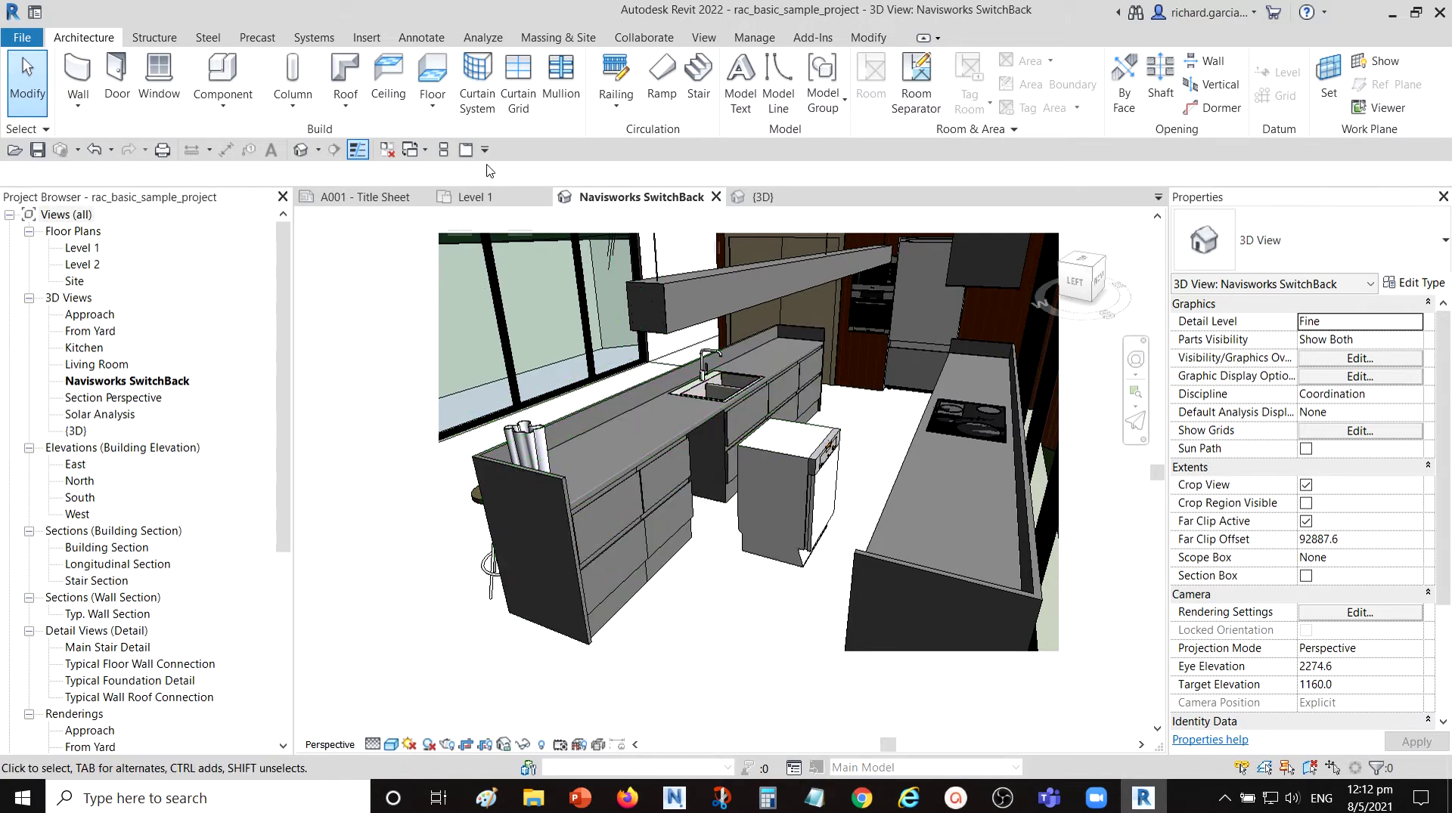
pyautogui.click(762, 197)
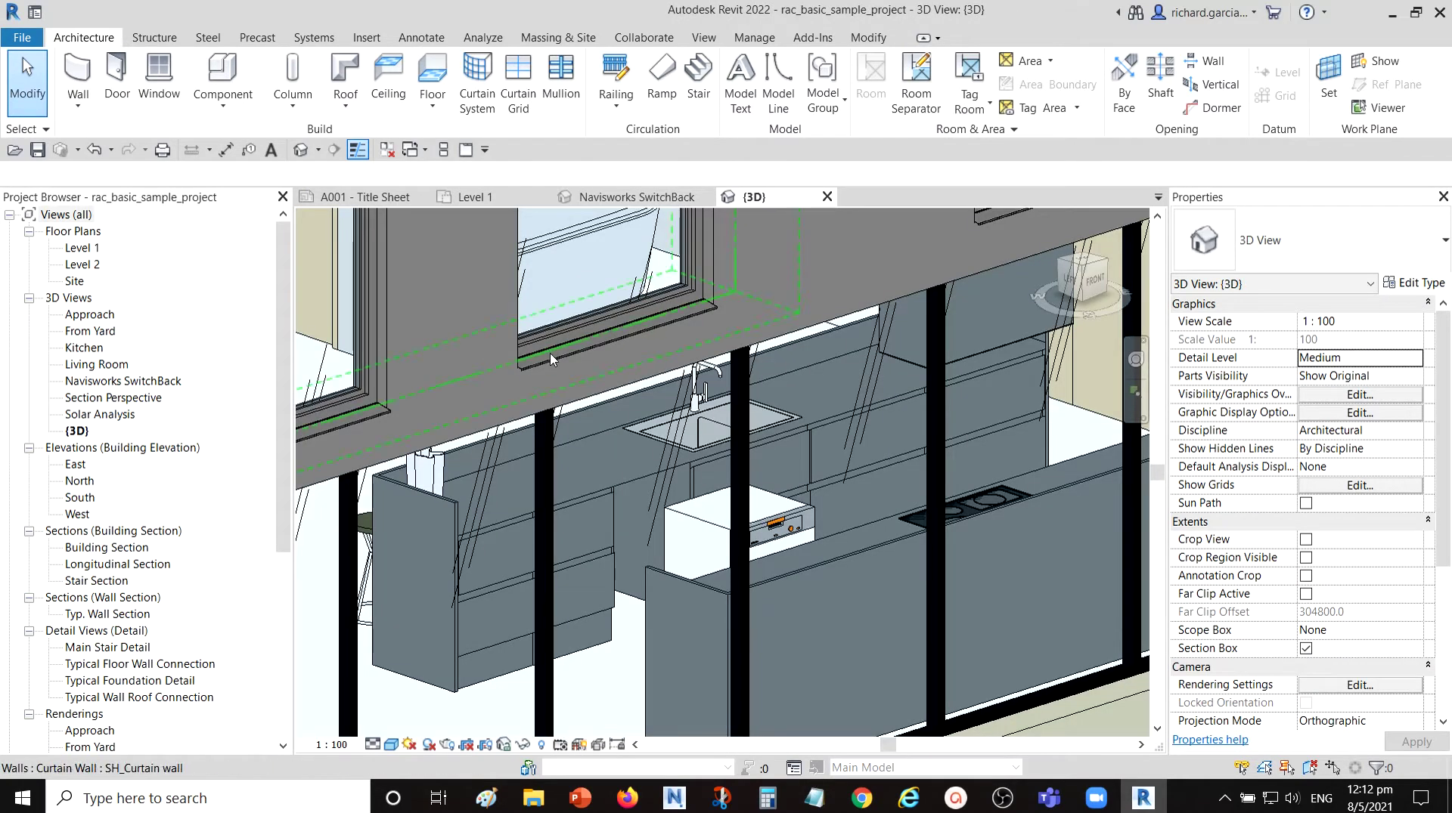
pyautogui.click(674, 798)
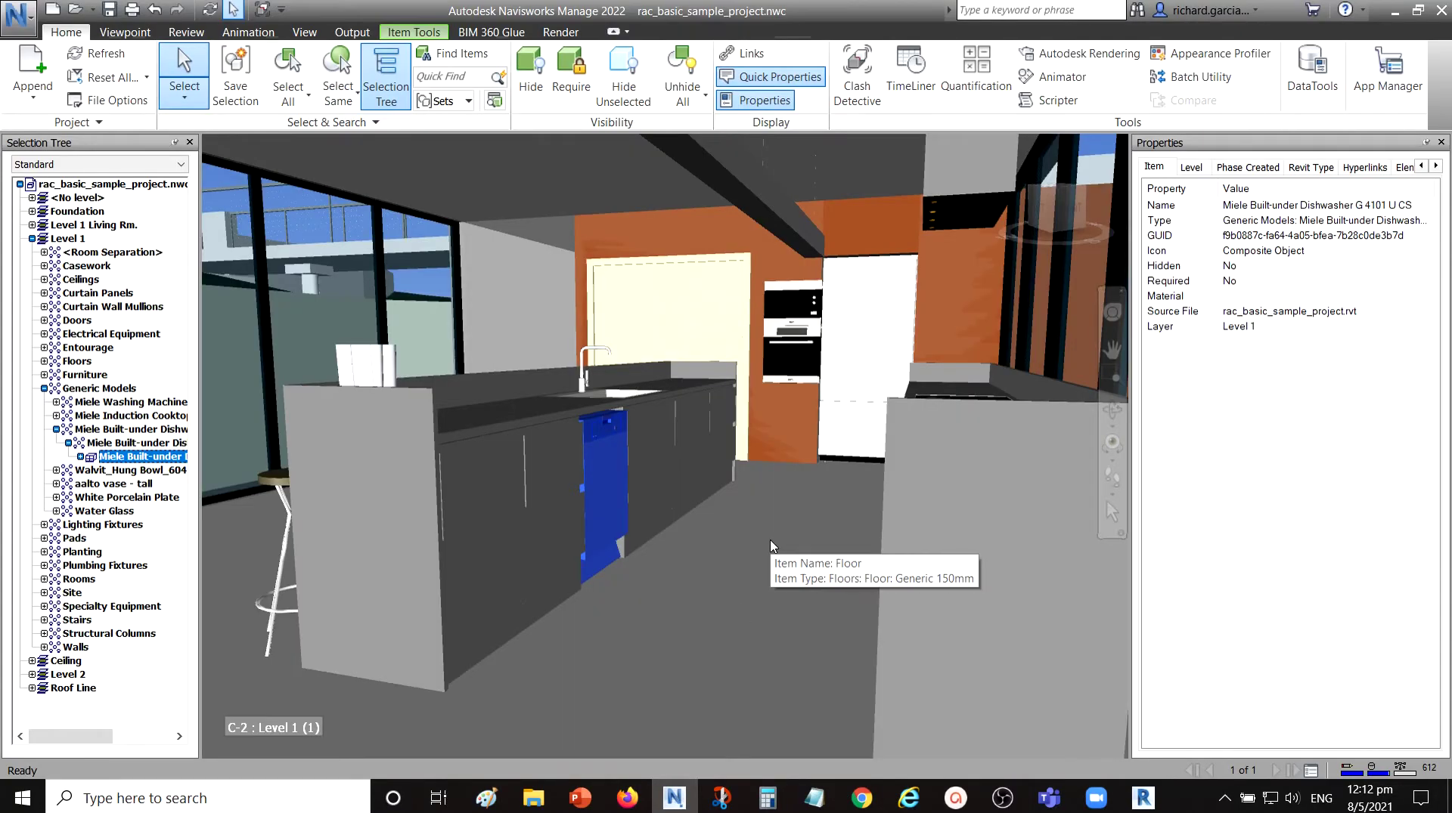
pyautogui.press('Escape')
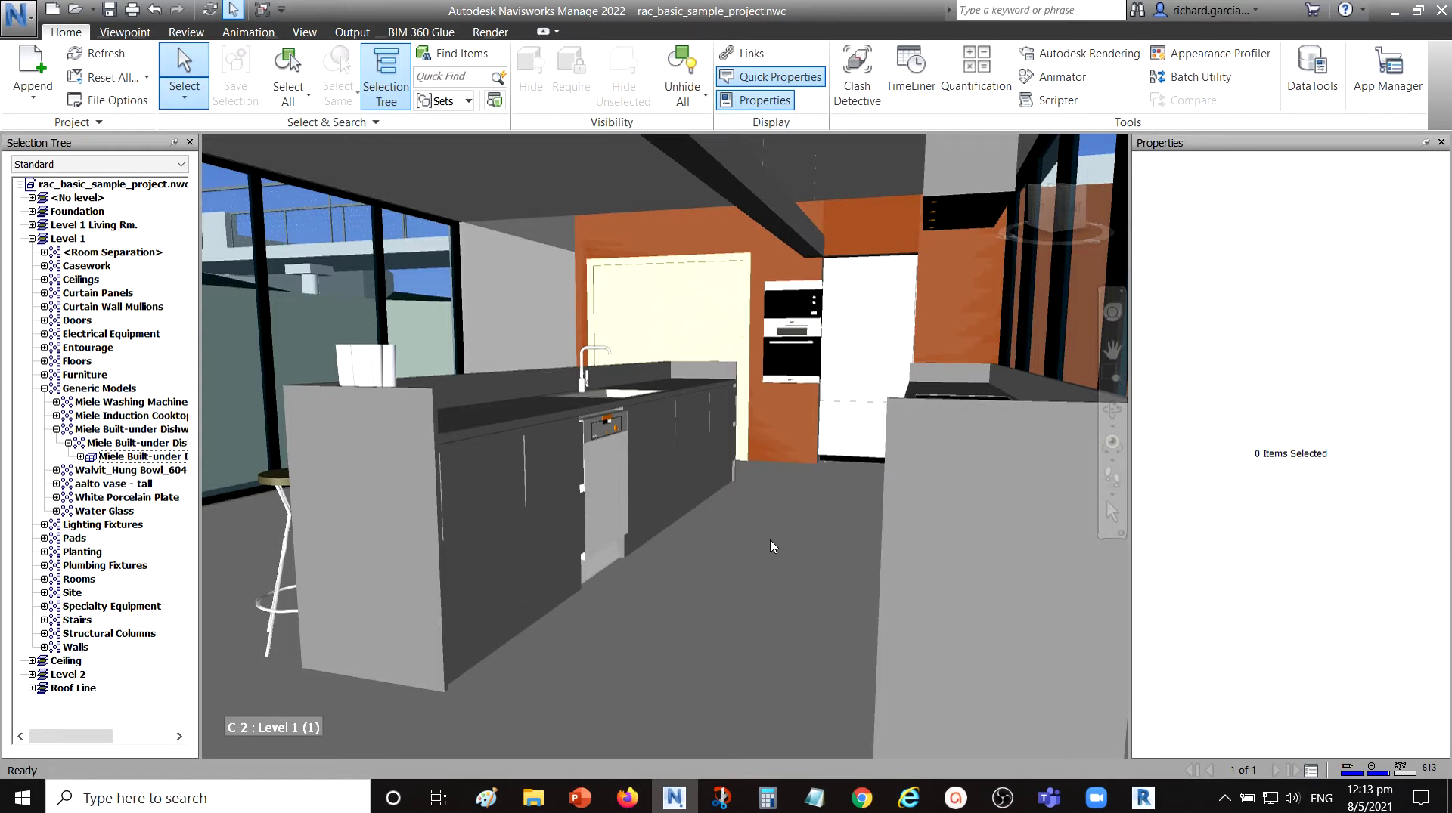
pyautogui.keyDown('shift'); pyautogui.moveTo(771, 548); pyautogui.dragTo(769, 538, button='middle'); pyautogui.keyUp('shift')
# Box-select the 18 items around the kitchen island, then clear that selection
pyautogui.moveTo(769, 538)
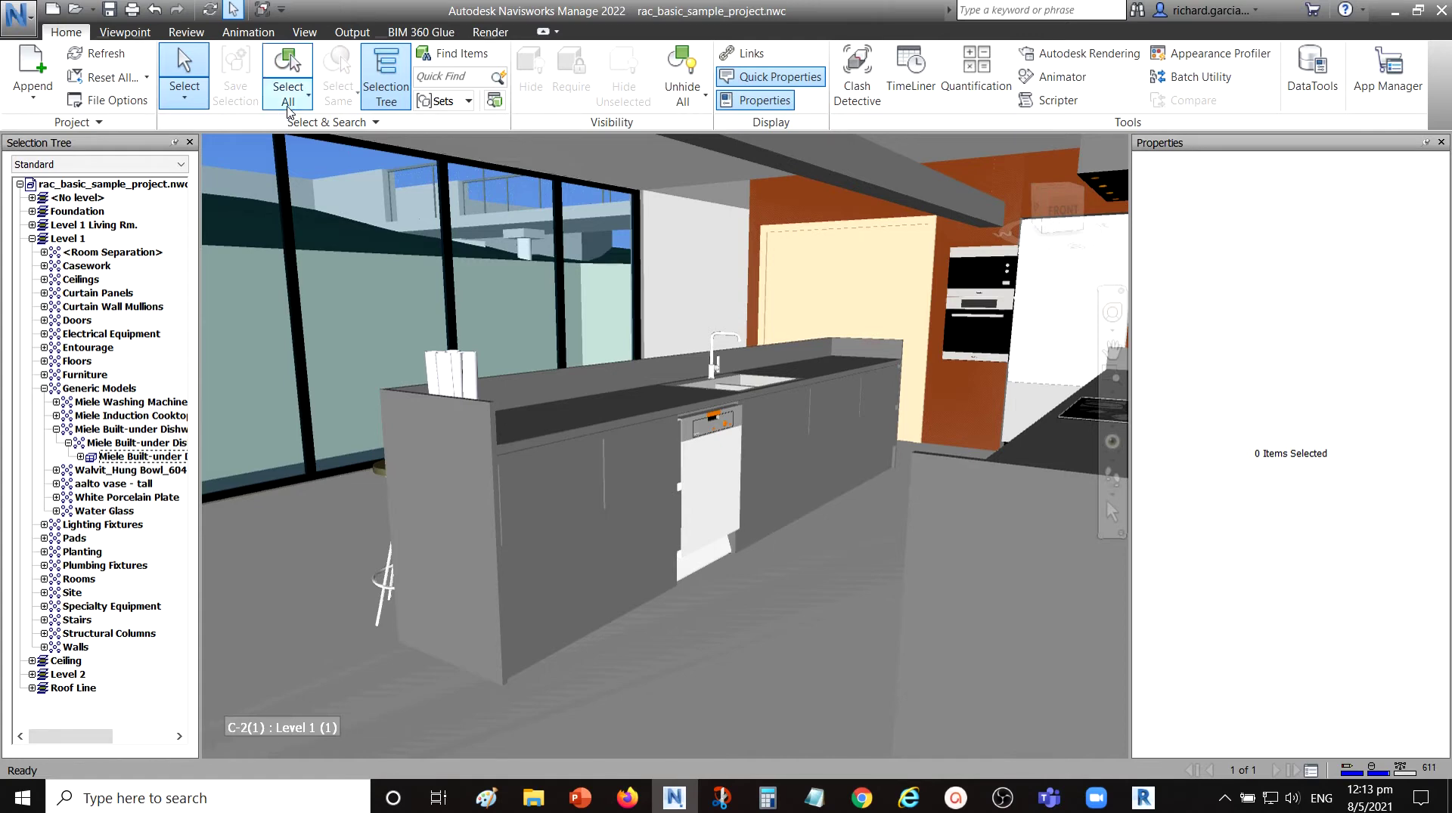
pyautogui.click(299, 98)
pyautogui.click(204, 103)
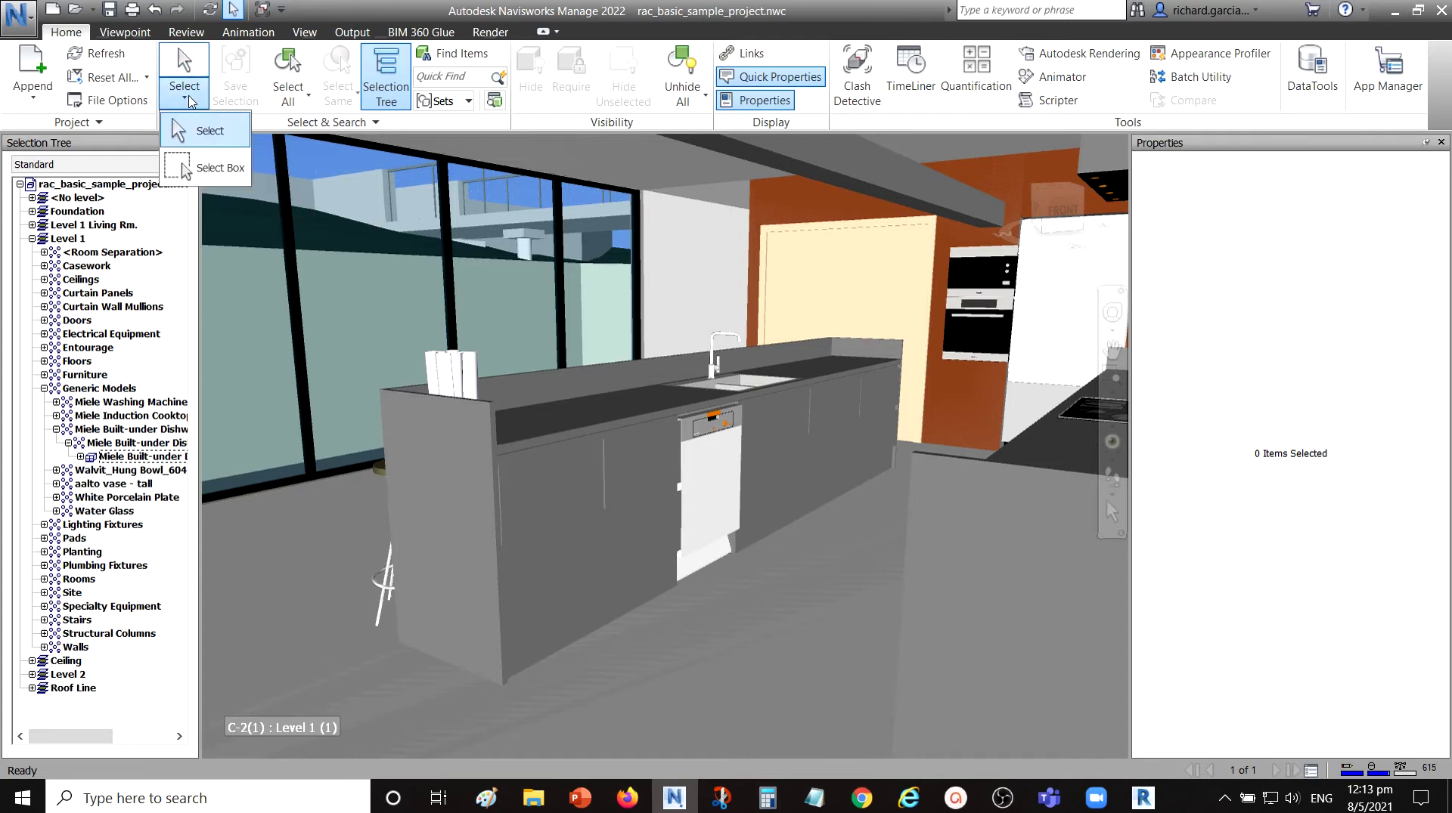
pyautogui.click(227, 167)
pyautogui.moveTo(340, 246); pyautogui.dragTo(1016, 741)
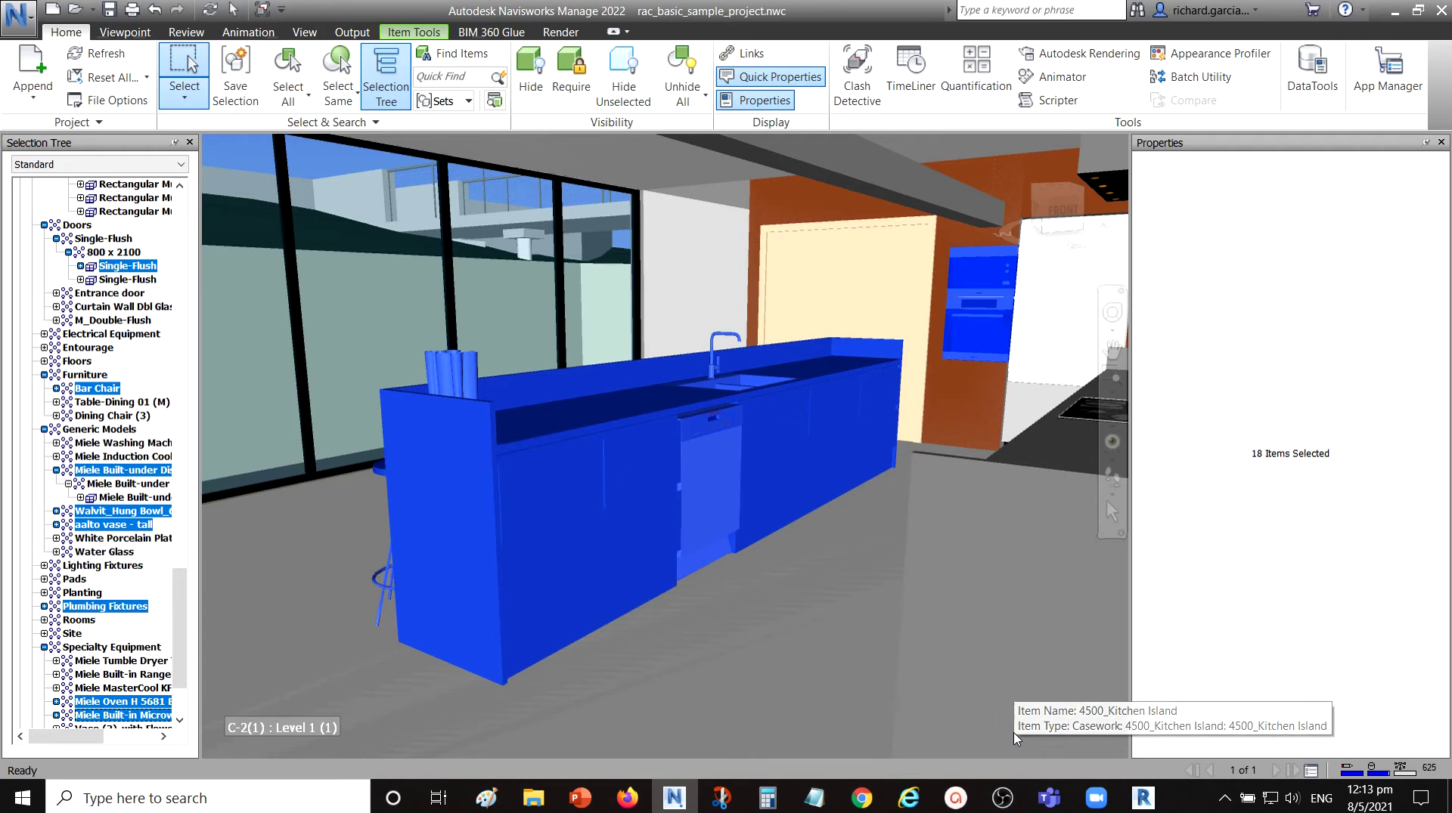
pyautogui.rightClick(804, 405)
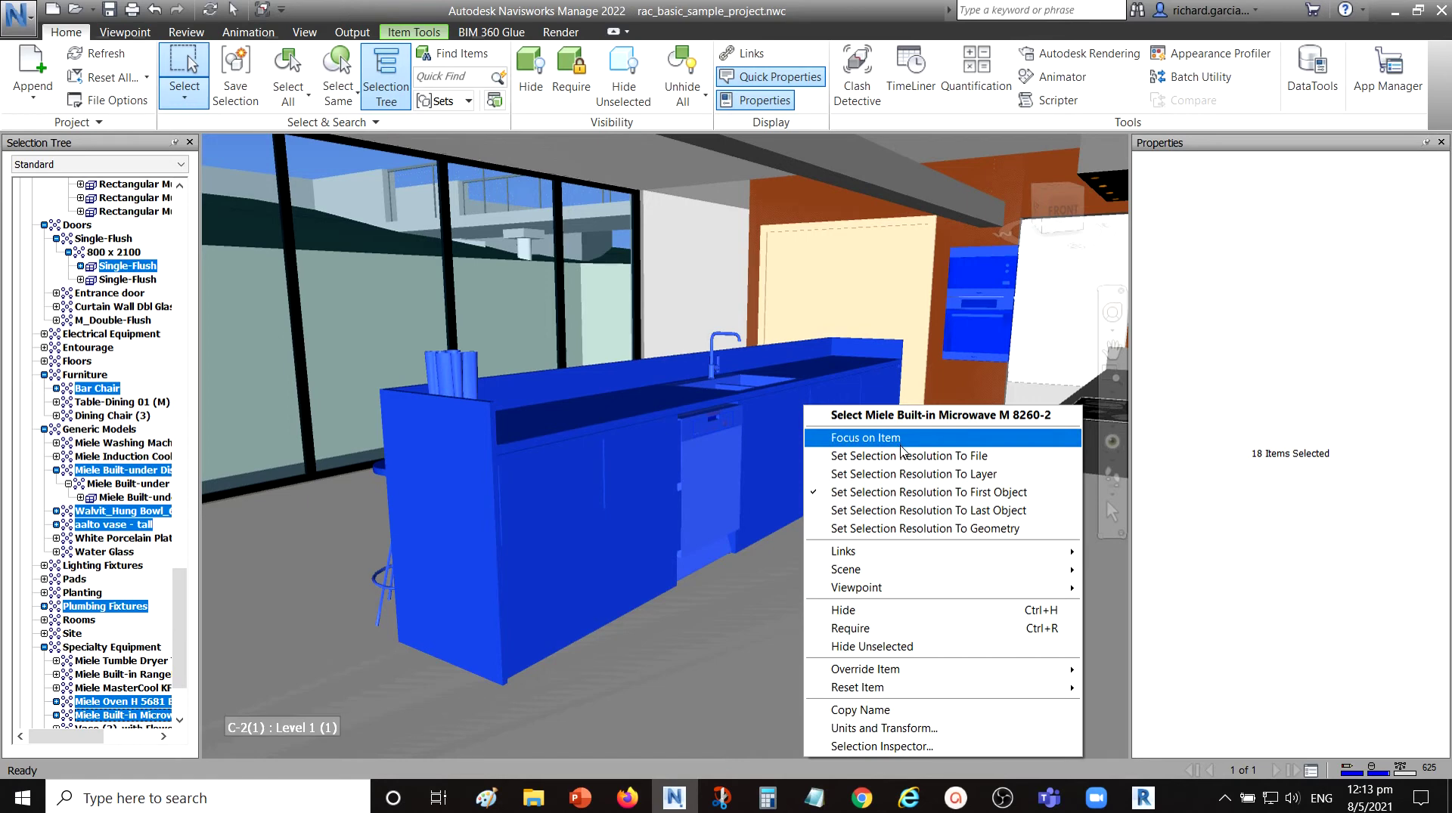
pyautogui.click(611, 483)
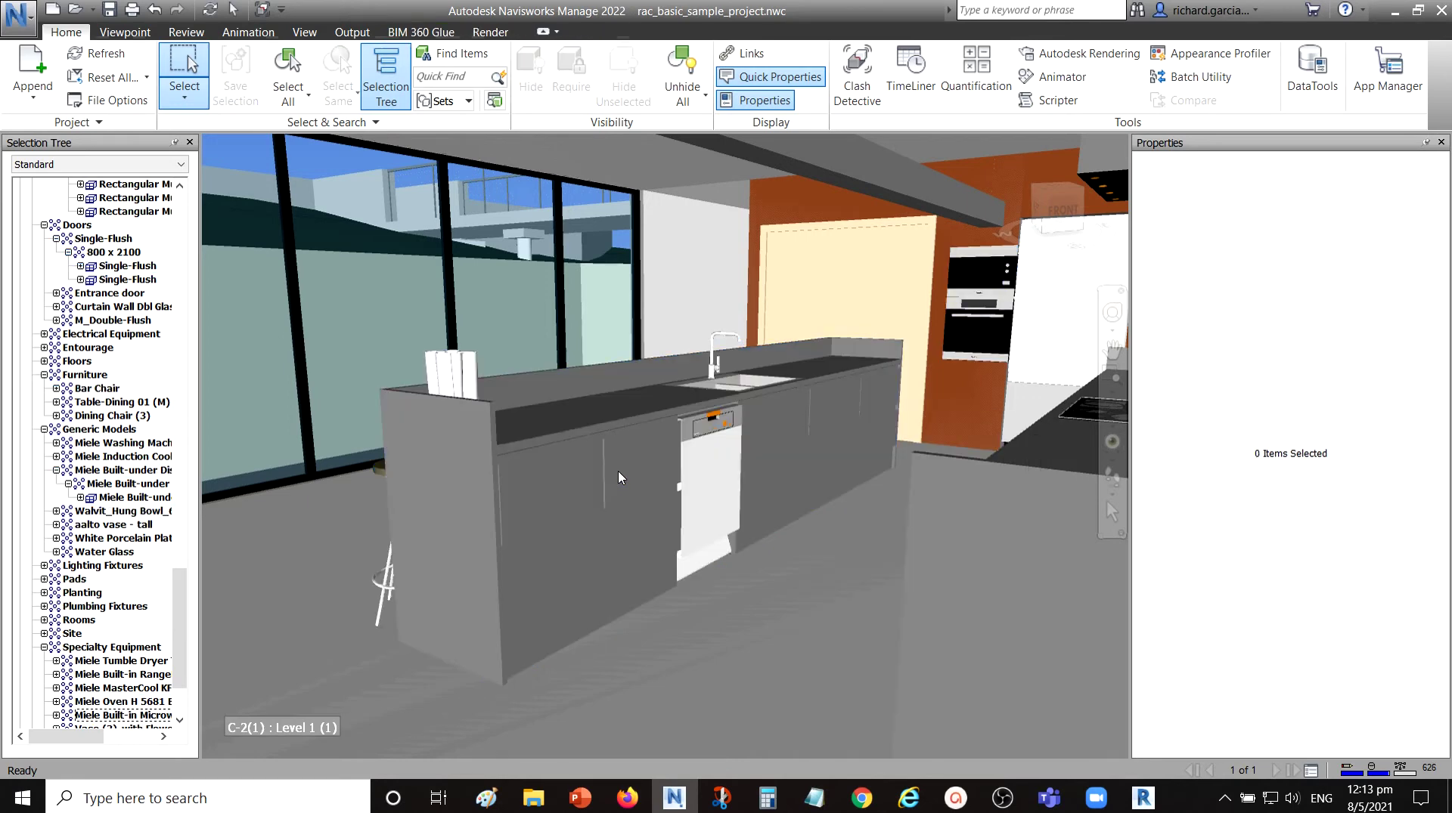
# Return to single-item Select and pick the 4500_Kitchen Island_DW casework
pyautogui.click(184, 95)
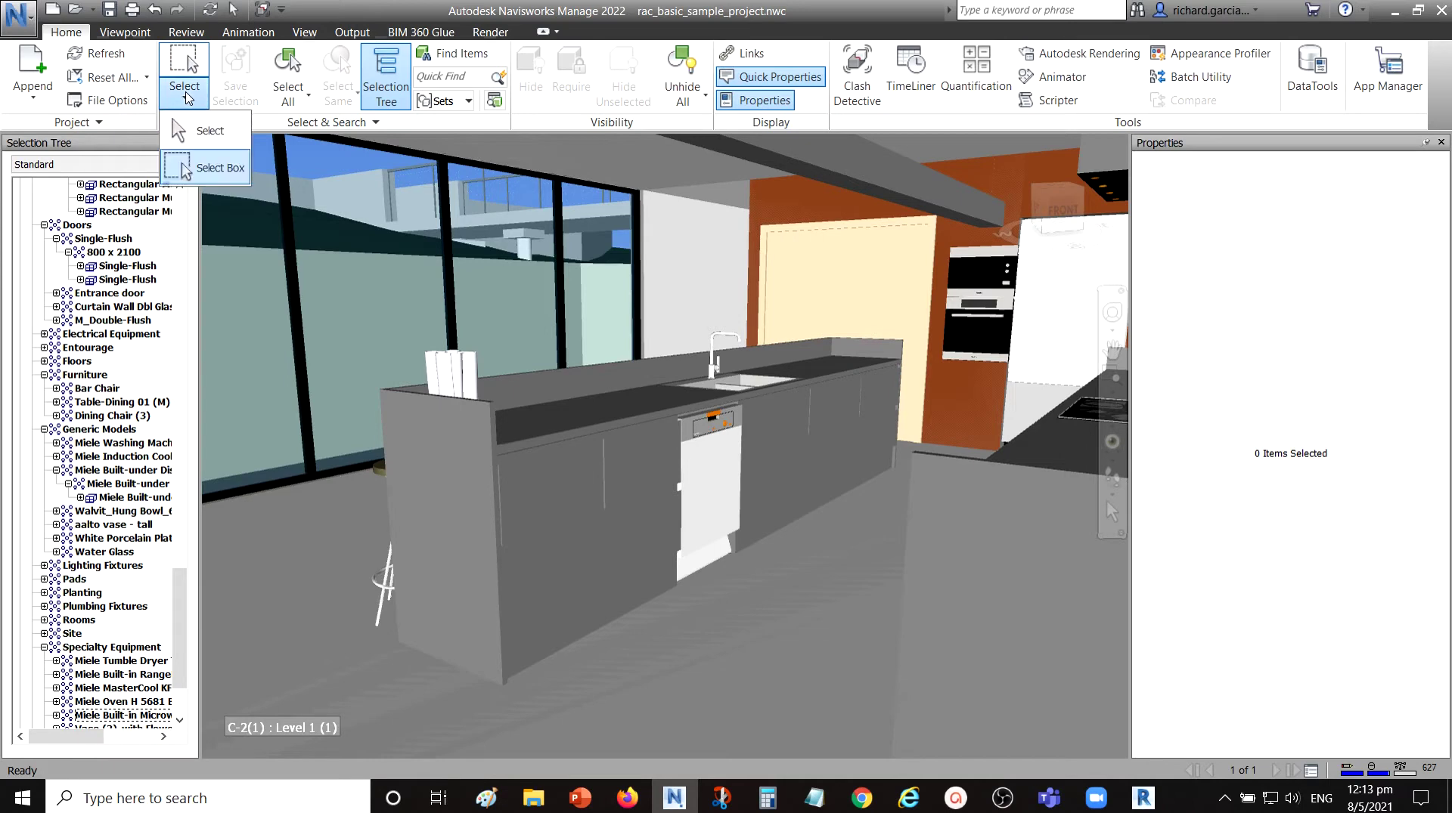
pyautogui.click(212, 133)
pyautogui.click(602, 511)
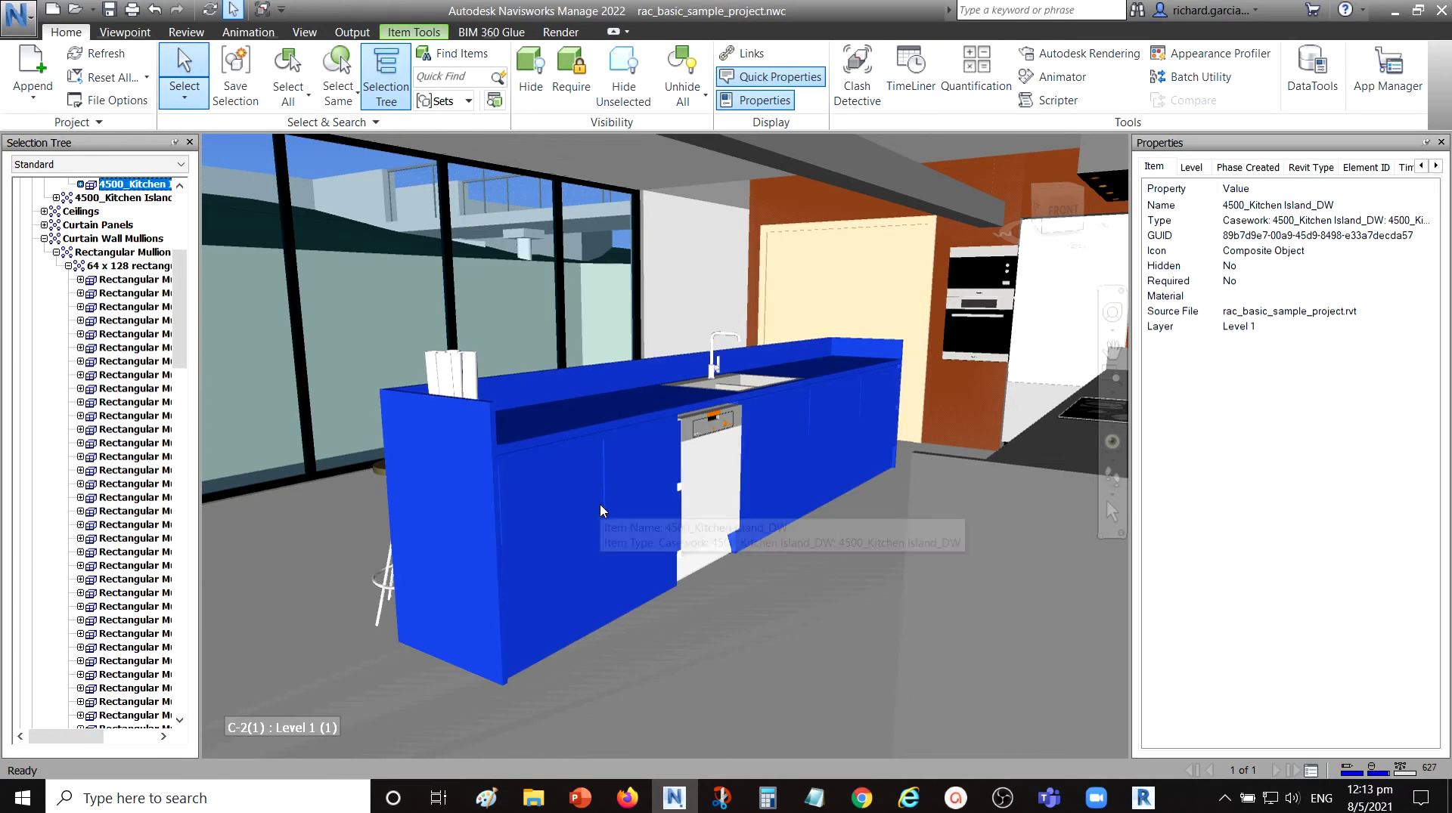
# Send the 4500_Kitchen Island_DW casework to Revit with SwitchBack and bring Revit forward
pyautogui.rightClick(573, 473)
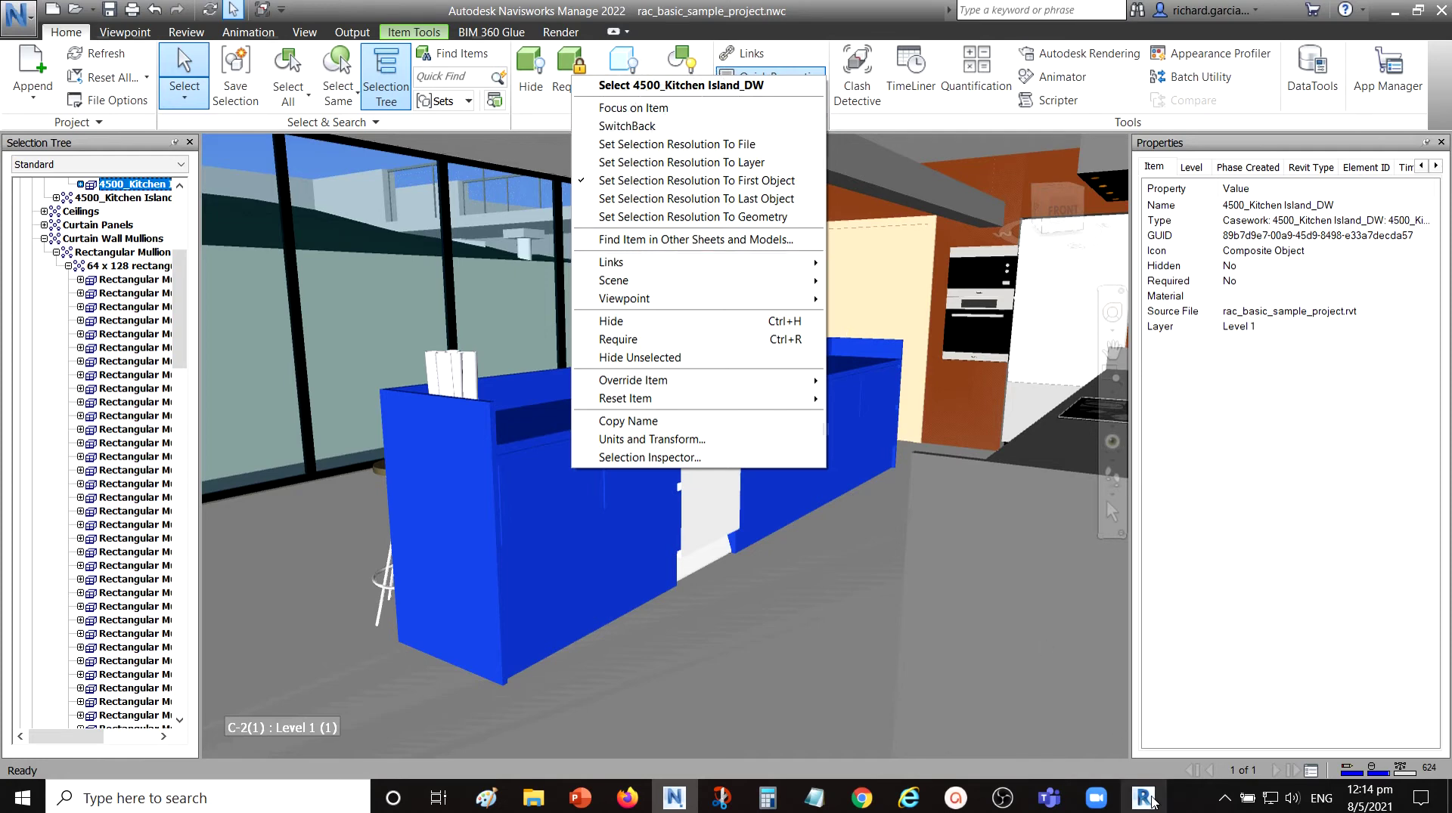
pyautogui.click(624, 127)
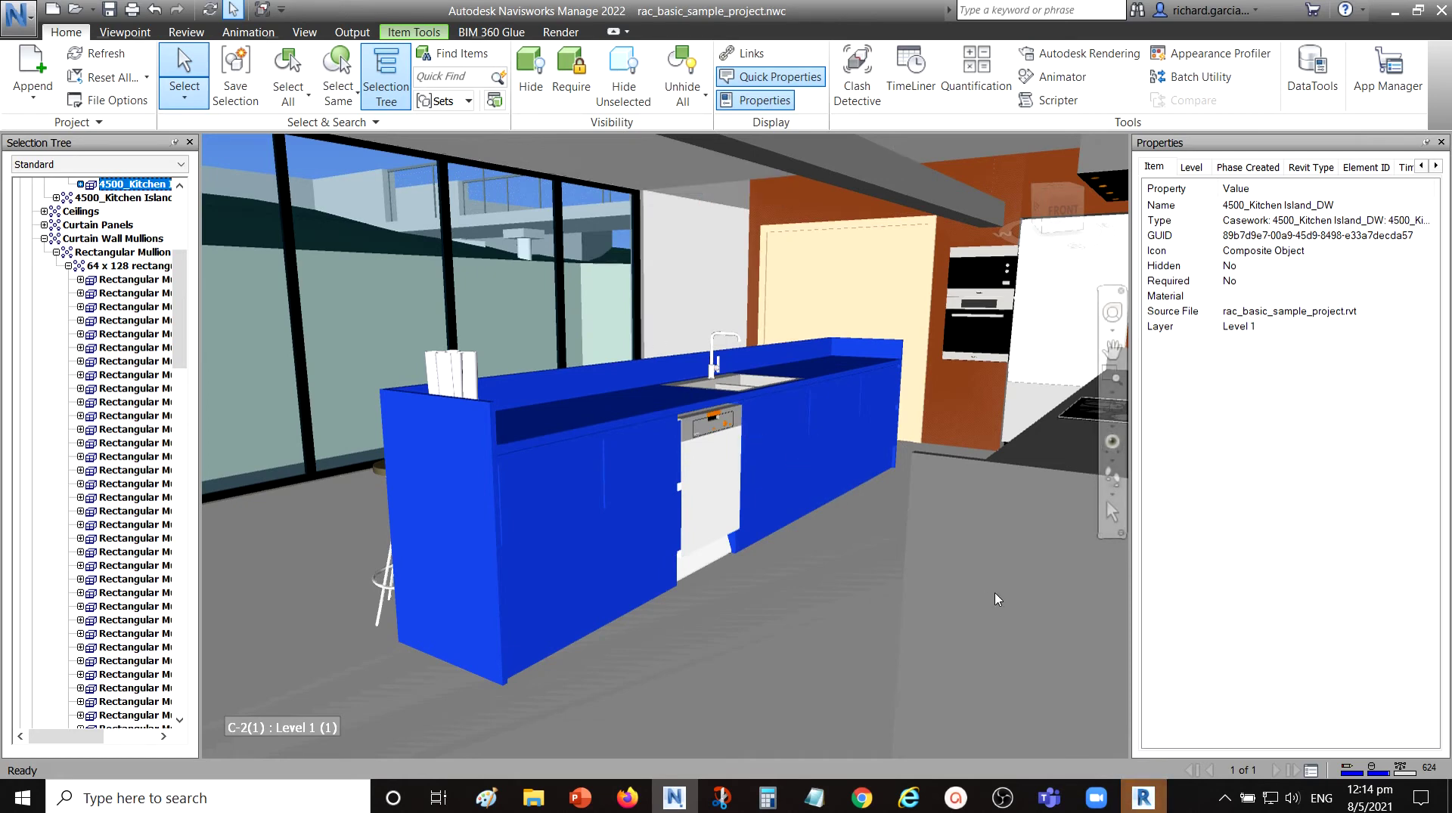
pyautogui.click(1143, 798)
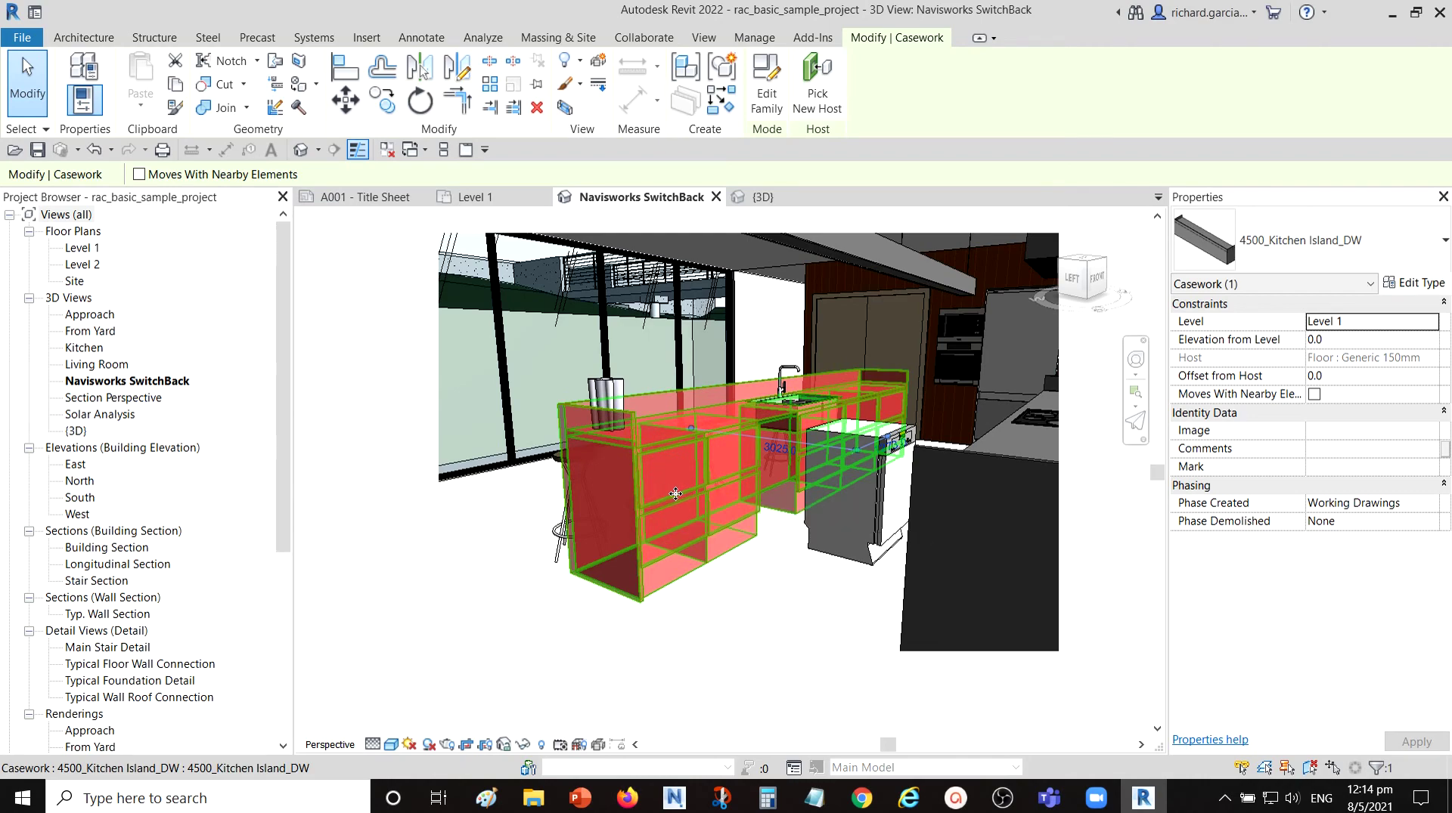
# Navigate to the rooftop terrace and send the fire place hang pole to Revit with SwitchBack
pyautogui.click(674, 798)
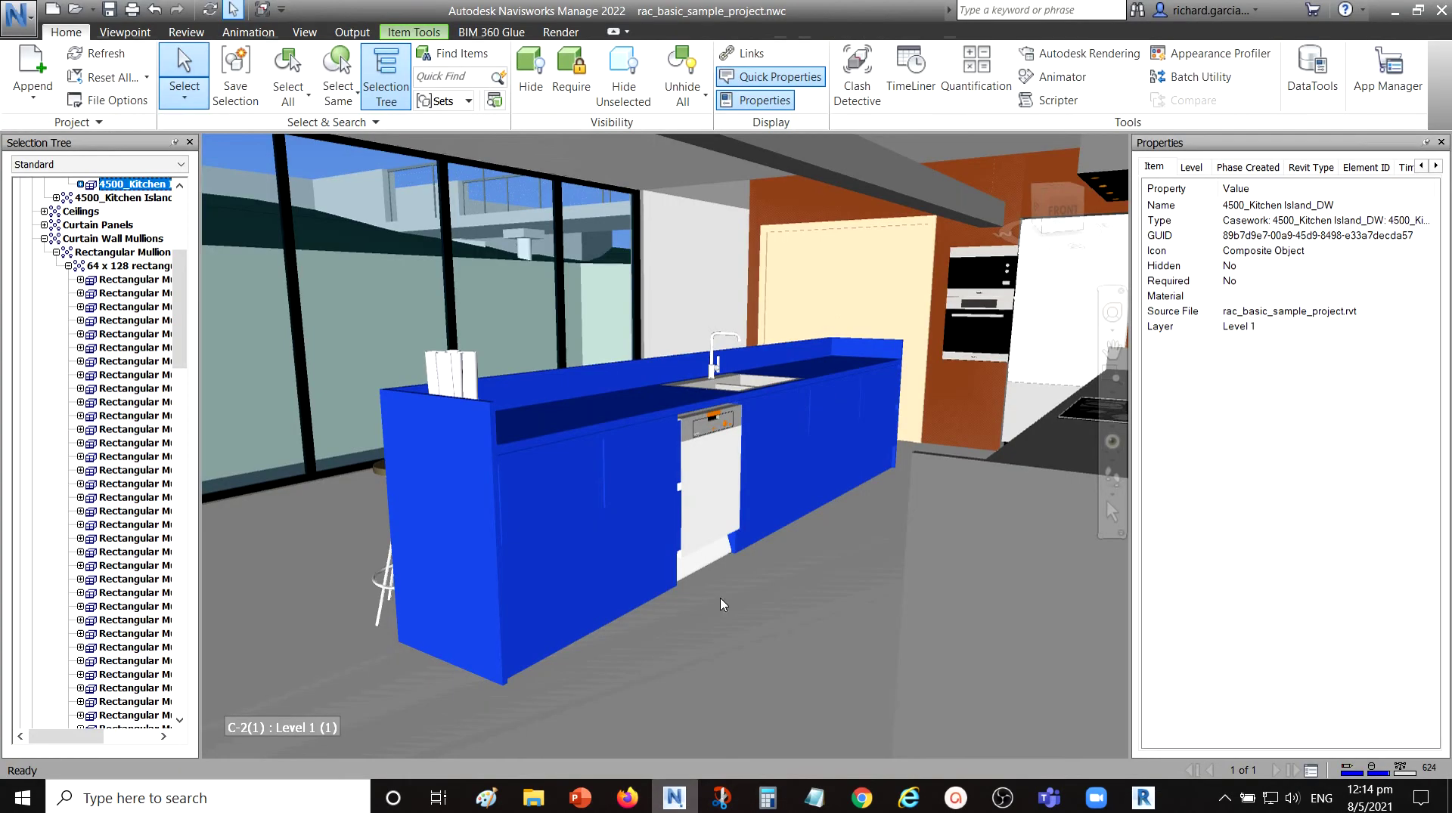
pyautogui.scroll(-10, 719, 474)
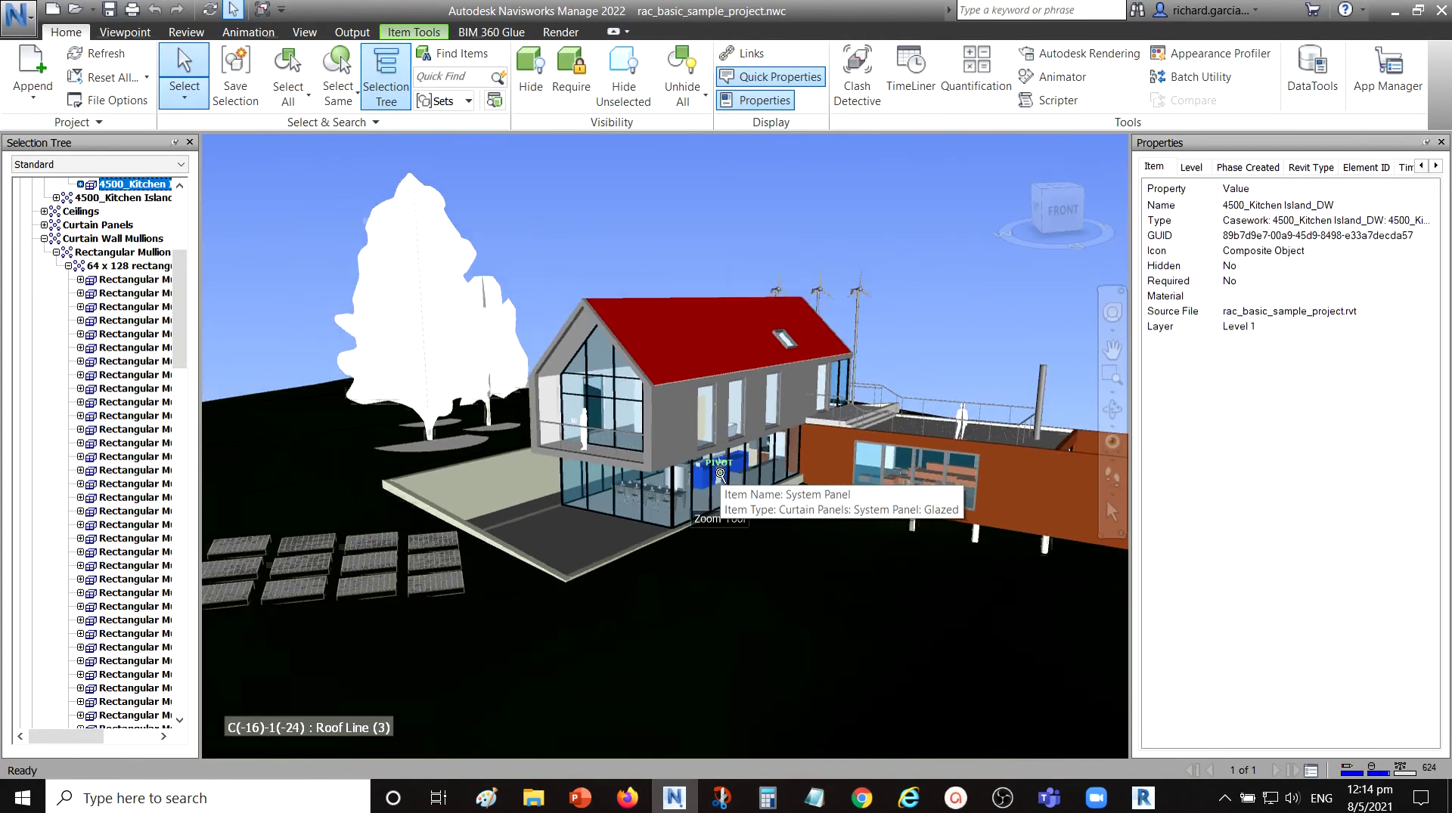
pyautogui.moveTo(720, 474)
pyautogui.keyDown('shift'); pyautogui.mouseDown(button='middle')
pyautogui.moveTo(807, 502)
pyautogui.moveTo(769, 521)
pyautogui.mouseUp(button='middle'); pyautogui.keyUp('shift')
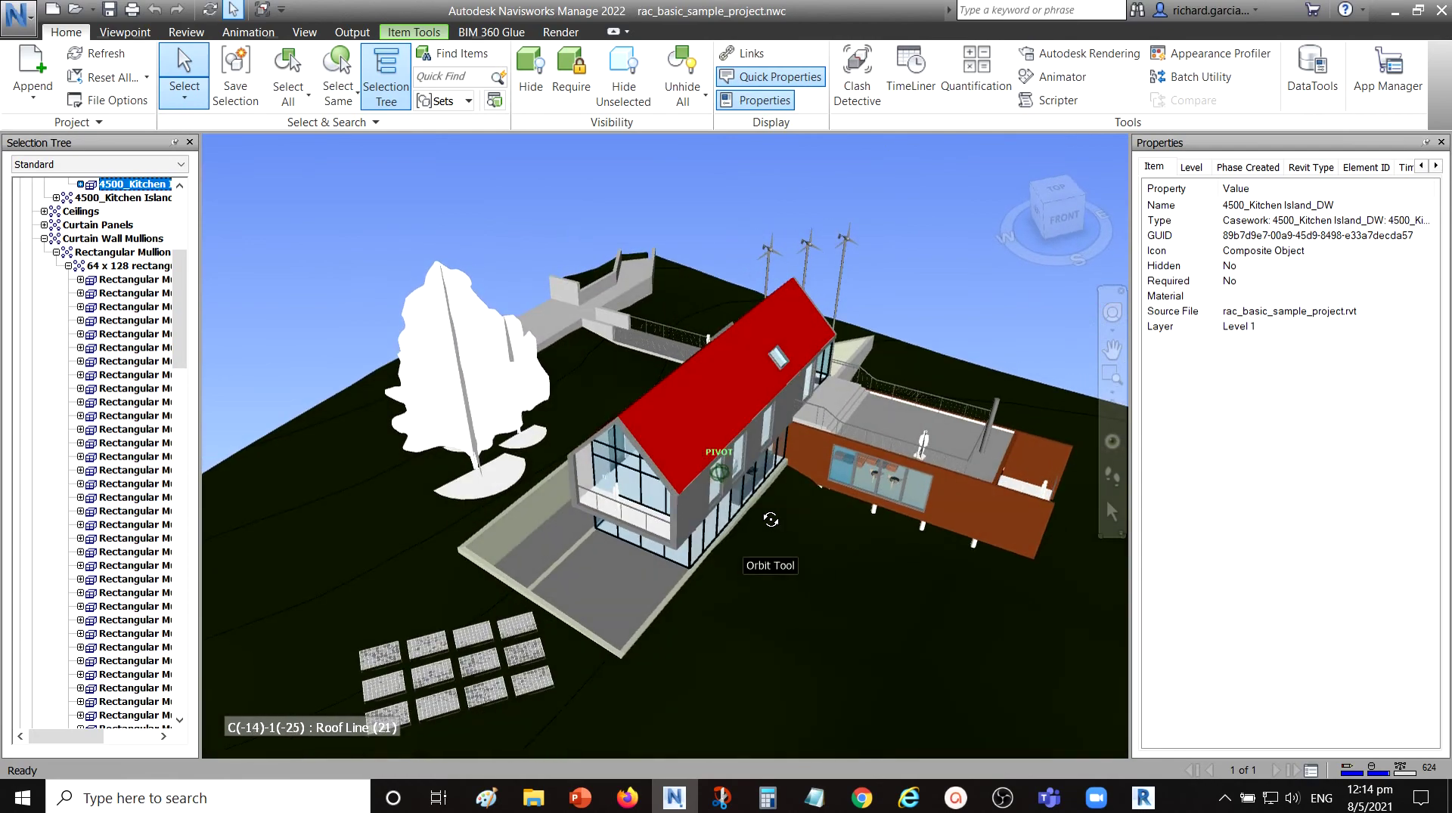
pyautogui.keyDown('shift'); pyautogui.moveTo(913, 543); pyautogui.dragTo(869, 533, button='middle'); pyautogui.keyUp('shift')
pyautogui.scroll(8, 937, 454)
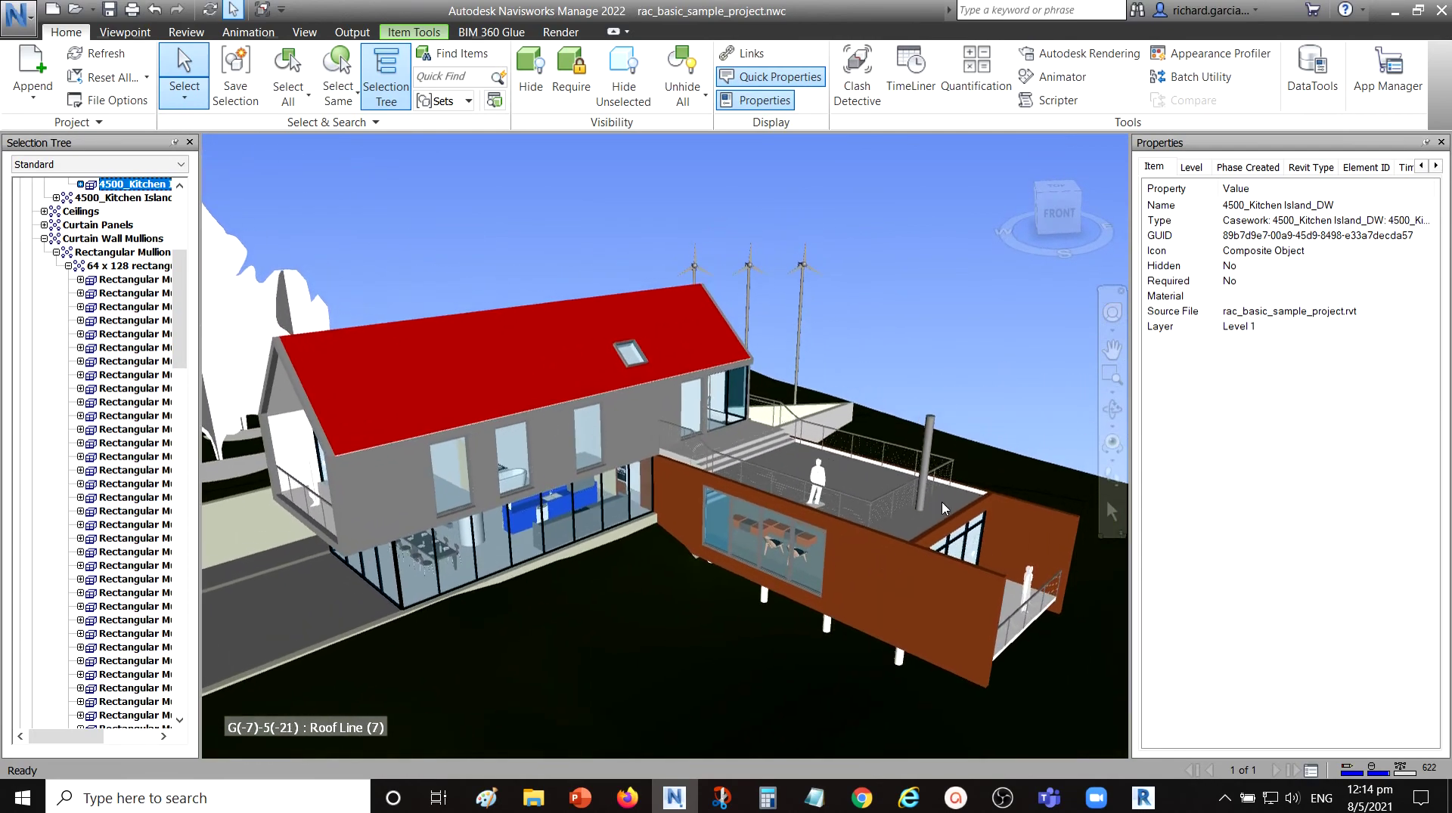
pyautogui.click(917, 431)
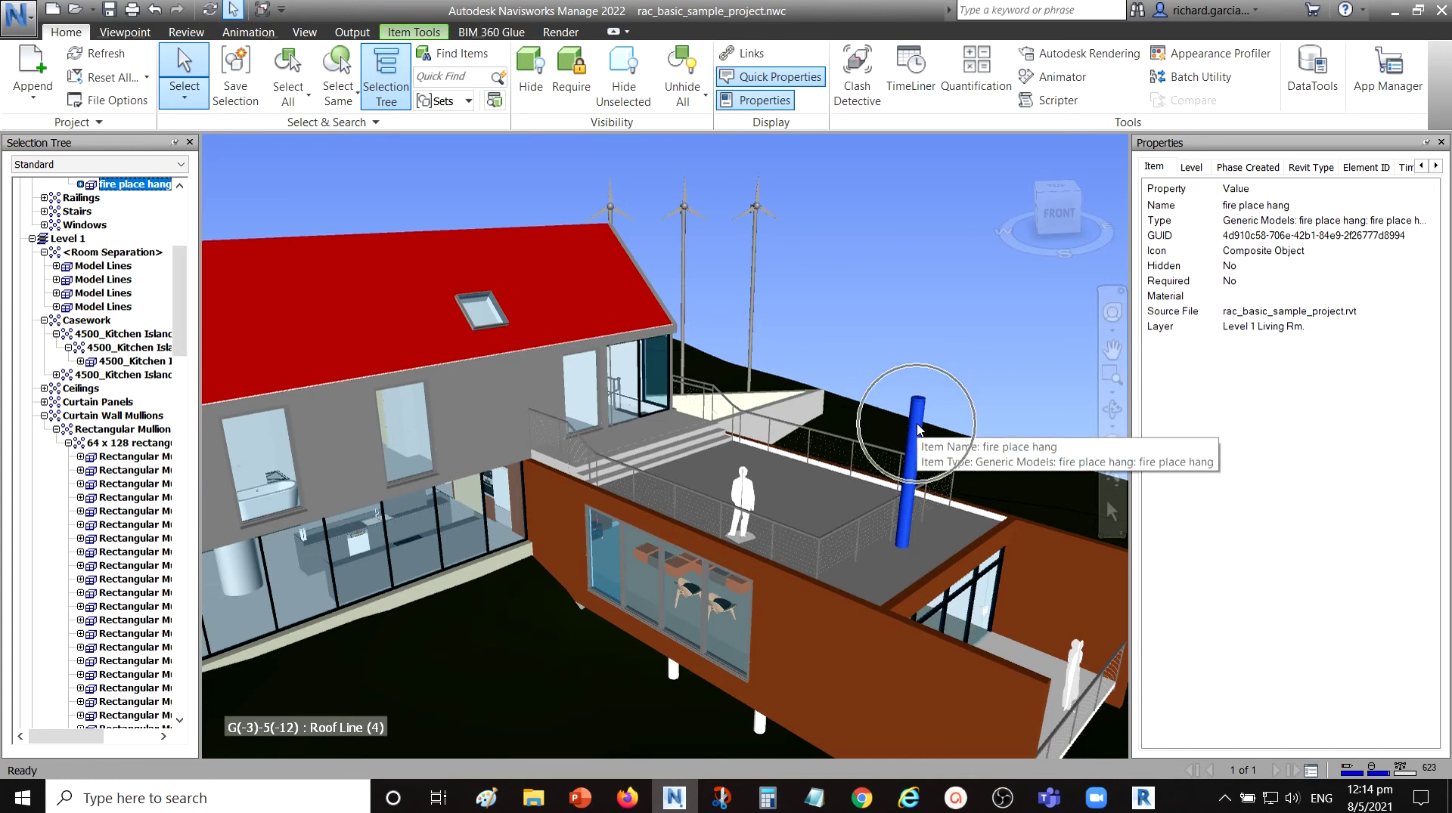
pyautogui.rightClick(920, 431)
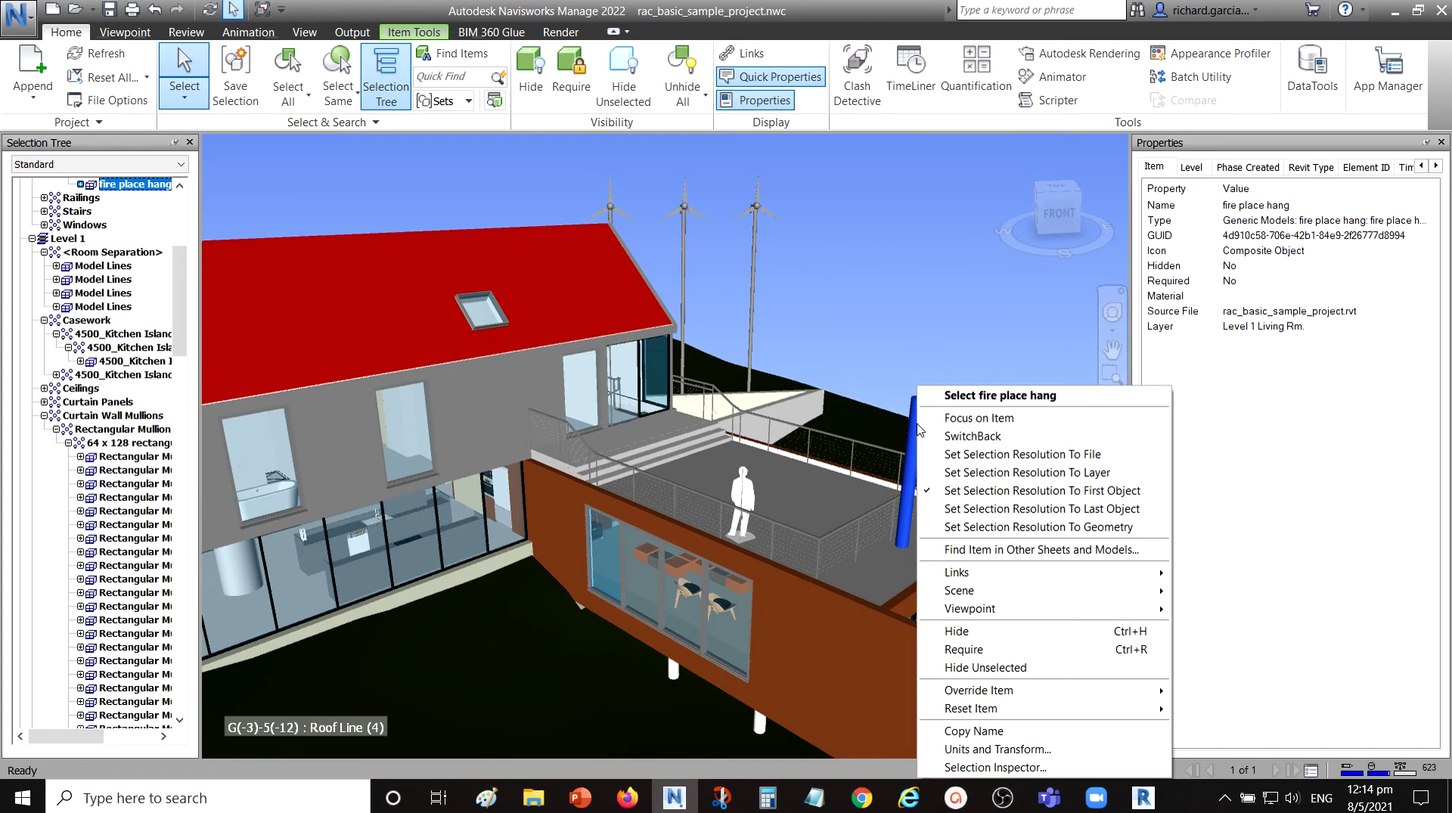
pyautogui.click(979, 437)
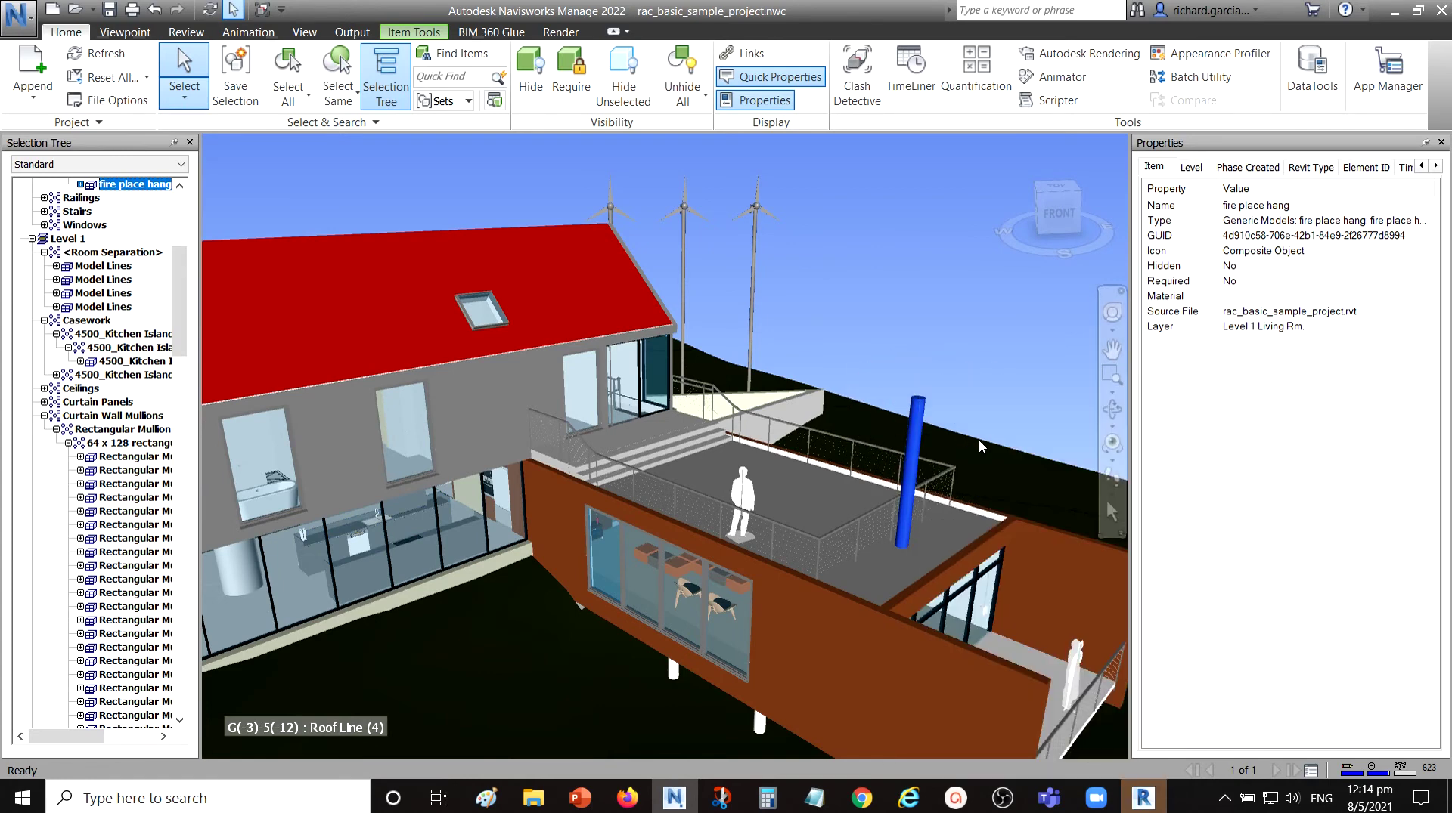
pyautogui.click(1143, 799)
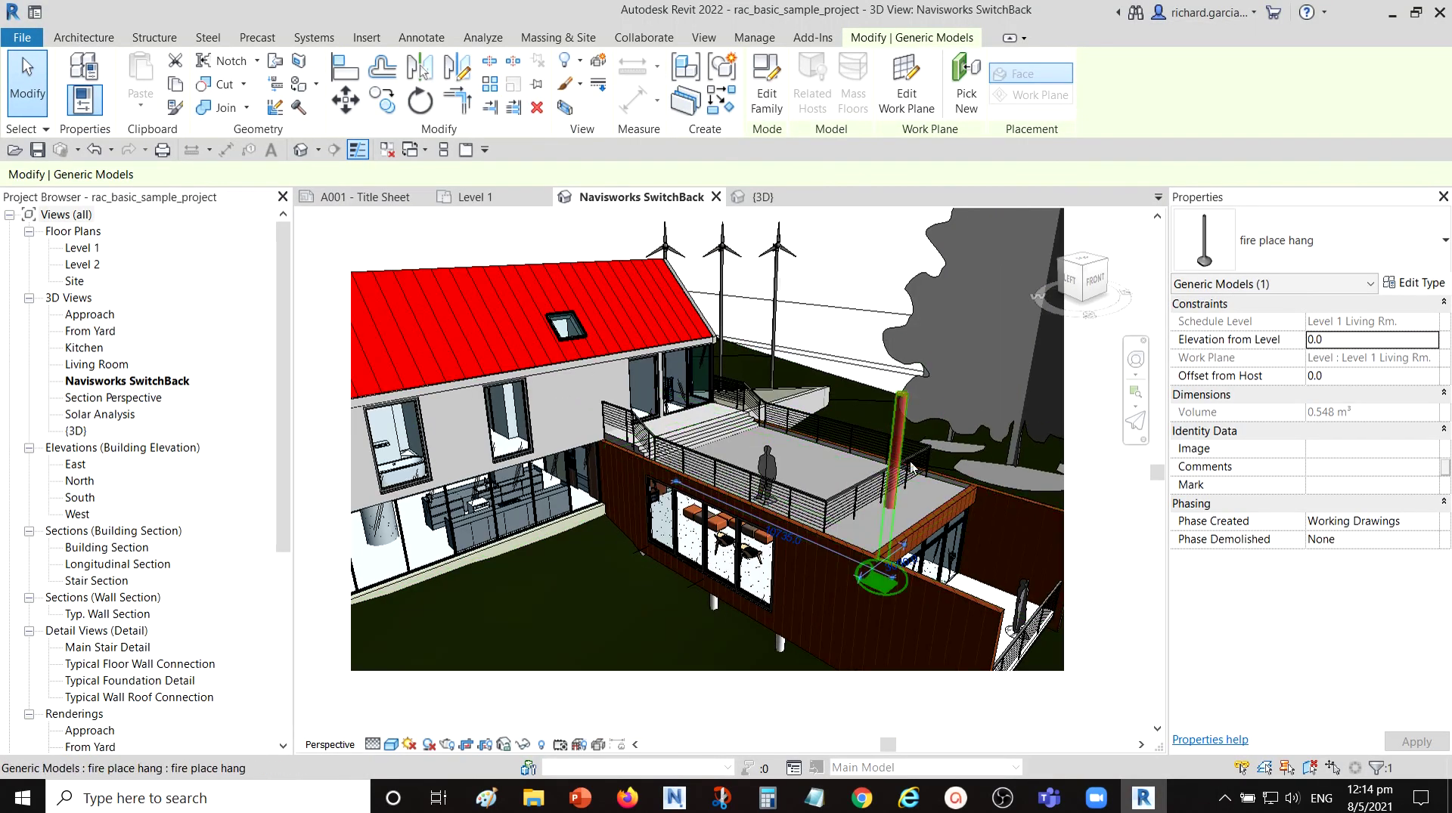
# Orbit around the selected fire place hang in Revit, then return to Navisworks and pan toward the house
pyautogui.keyDown('shift'); pyautogui.moveTo(911, 468); pyautogui.dragTo(905, 422, button='middle'); pyautogui.keyUp('shift')
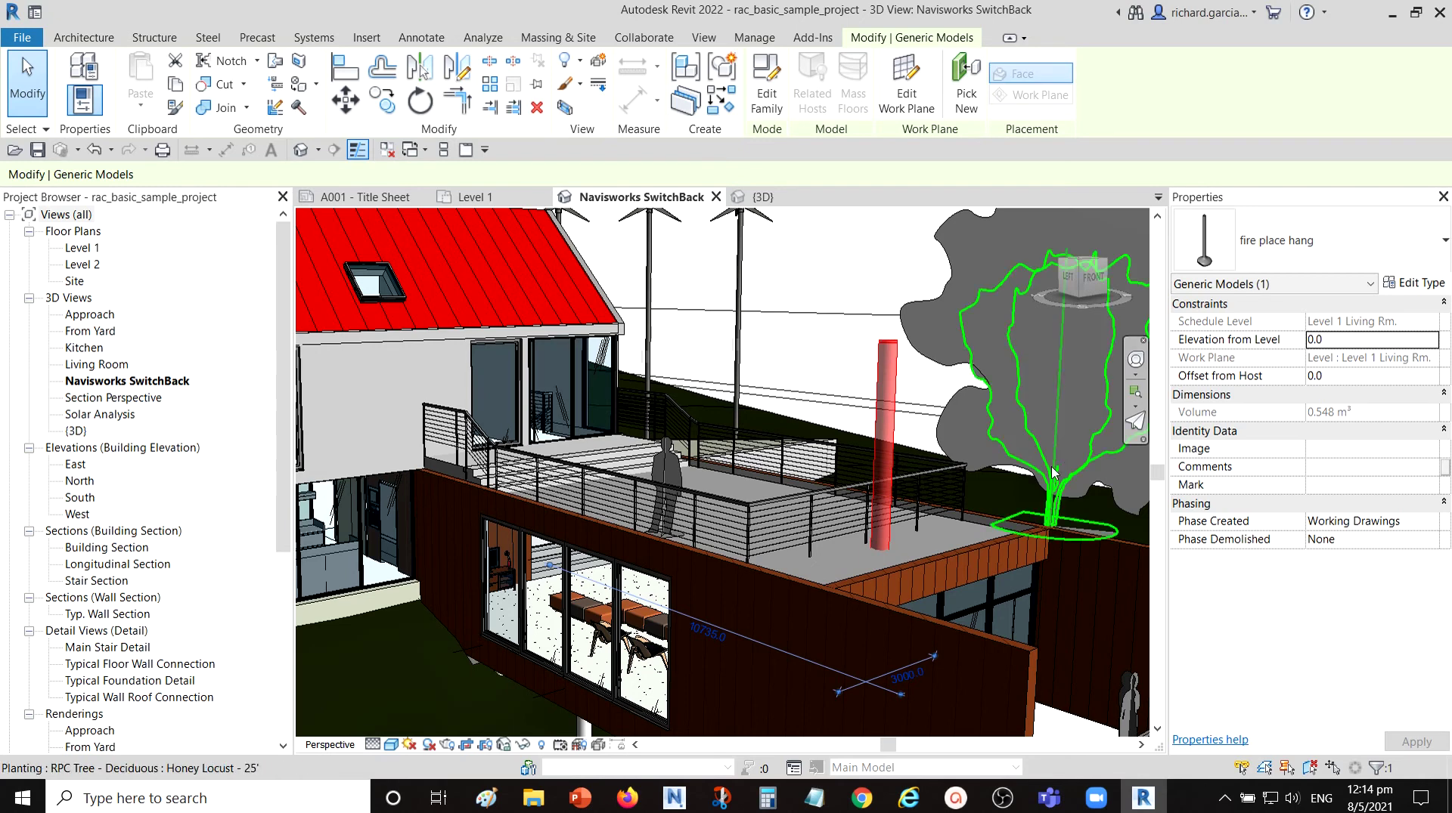
pyautogui.click(672, 798)
pyautogui.moveTo(764, 546); pyautogui.dragTo(800, 554, button='middle')
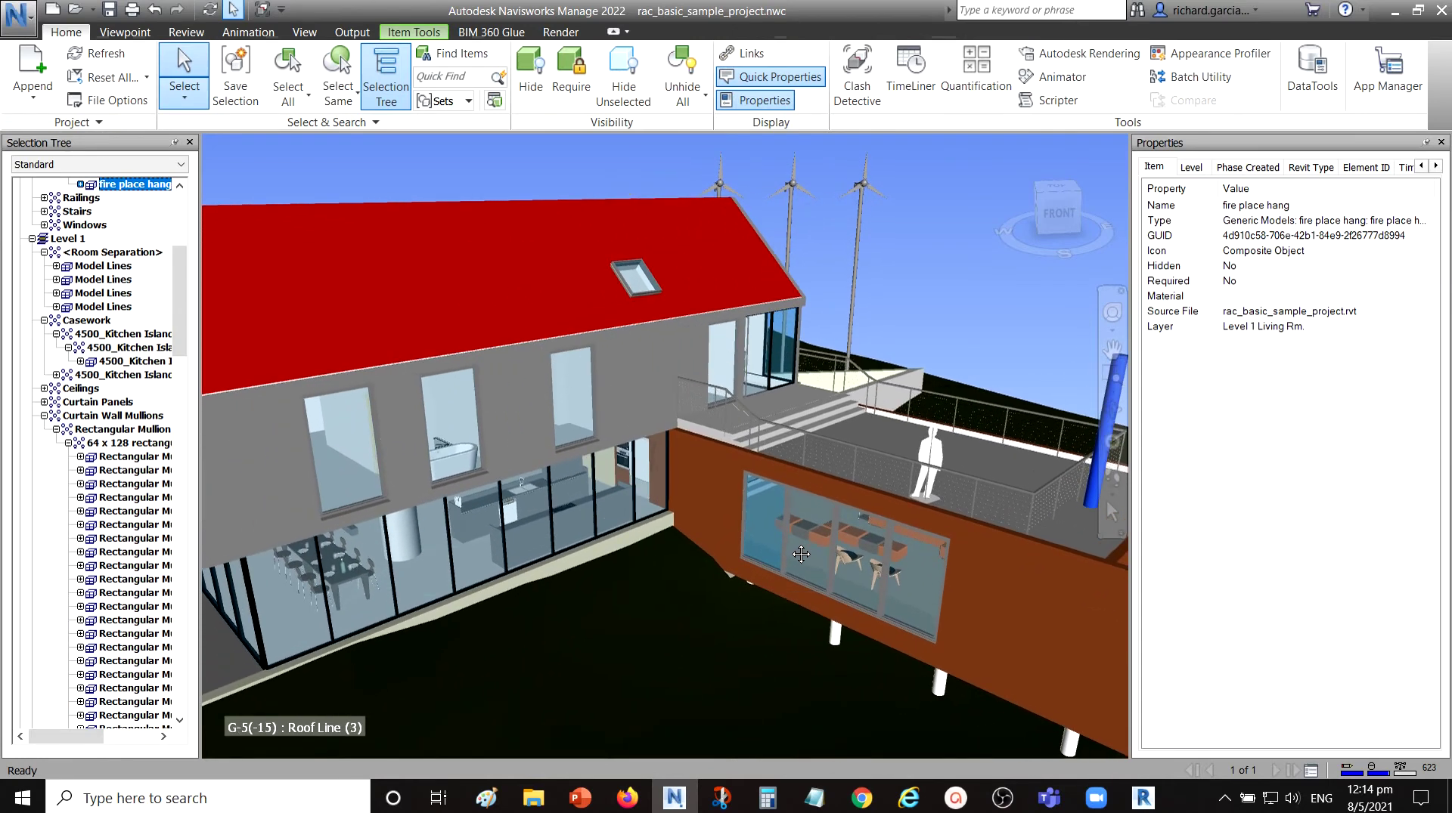
# Select the SG Metal Panels roof in Navisworks and send it to Revit with SwitchBack
pyautogui.click(521, 253)
pyautogui.rightClick(520, 251)
pyautogui.click(583, 300)
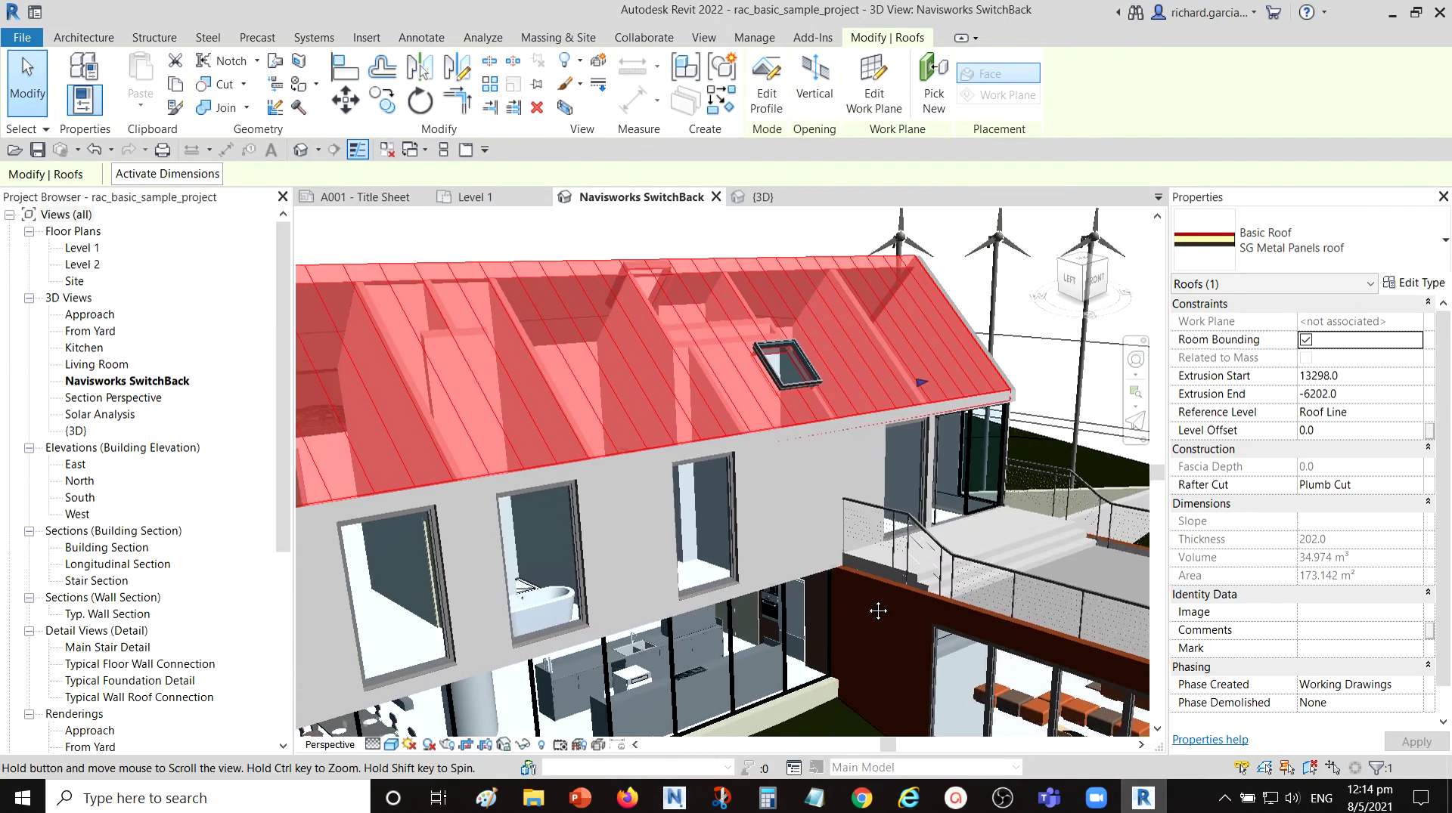
# Zoom, orbit and pan in Revit to inspect the selected Basic Roof SG Metal Panels
pyautogui.scroll(-2, 877, 611)
pyautogui.keyDown('shift'); pyautogui.moveTo(878, 611); pyautogui.dragTo(657, 582, button='middle'); pyautogui.keyUp('shift')
pyautogui.moveTo(922, 439); pyautogui.dragTo(901, 415, button='middle')
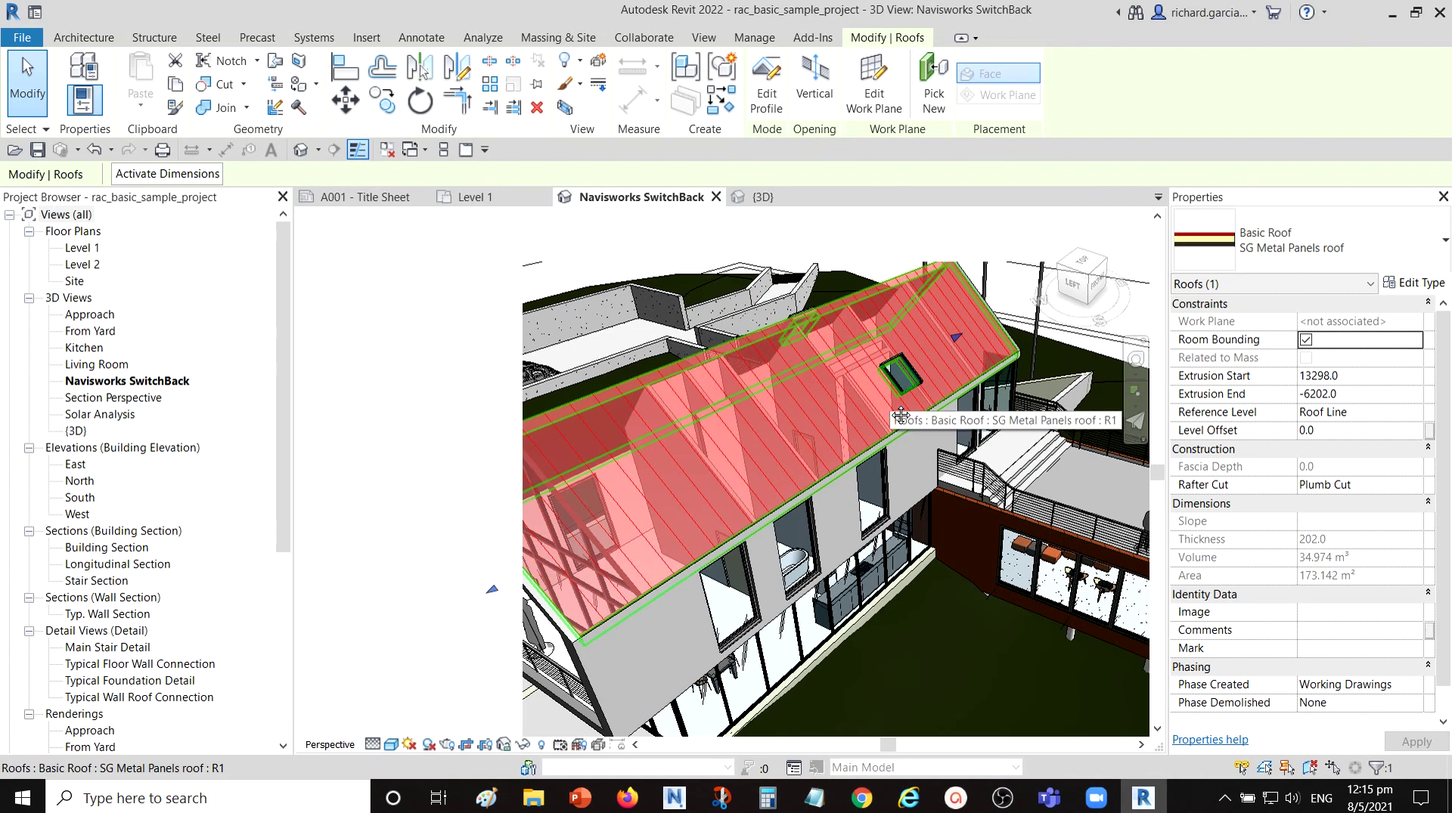